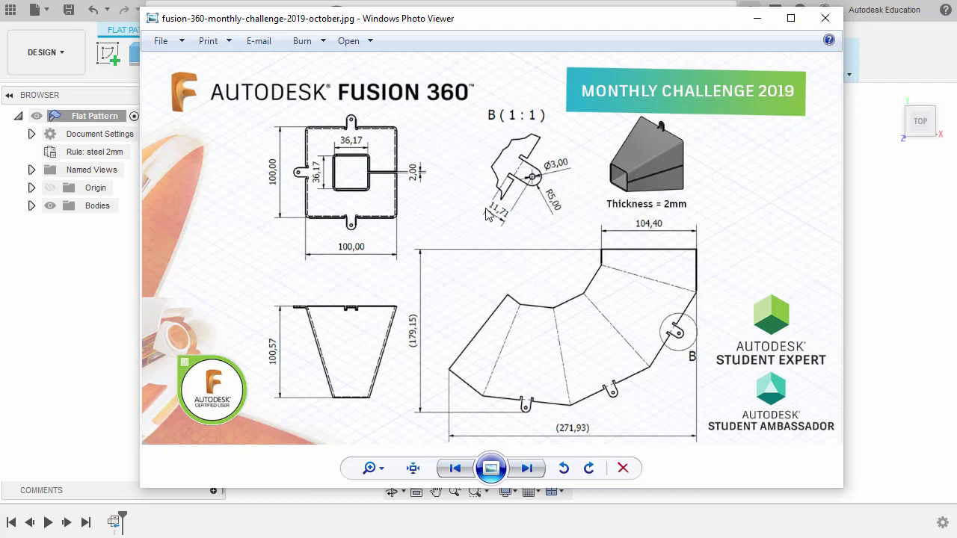
Minimize the Windows Photo Viewer challenge drawing to bring the Fusion 360 flat pattern back into view
click(757, 17)
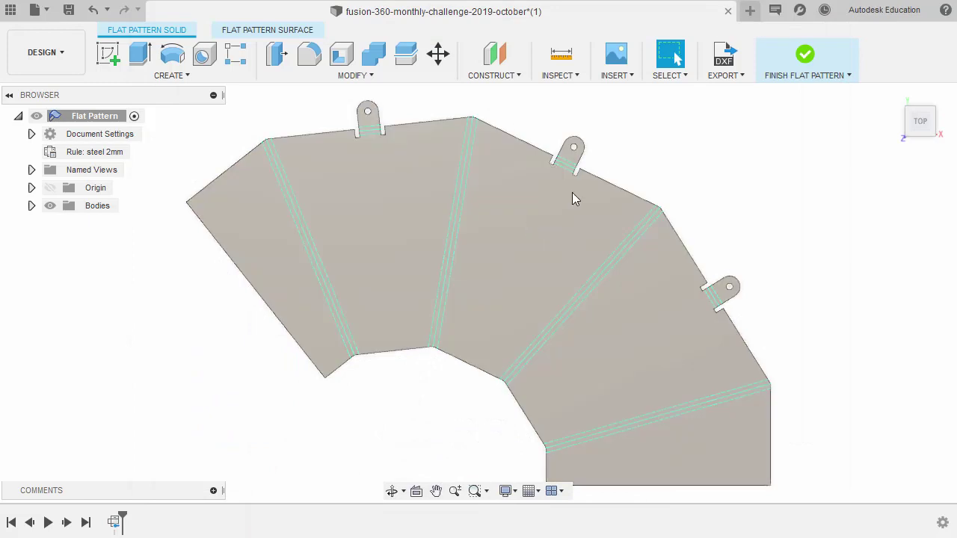
Finish the flat pattern, then close the funnel design and choose Don't Save
click(805, 55)
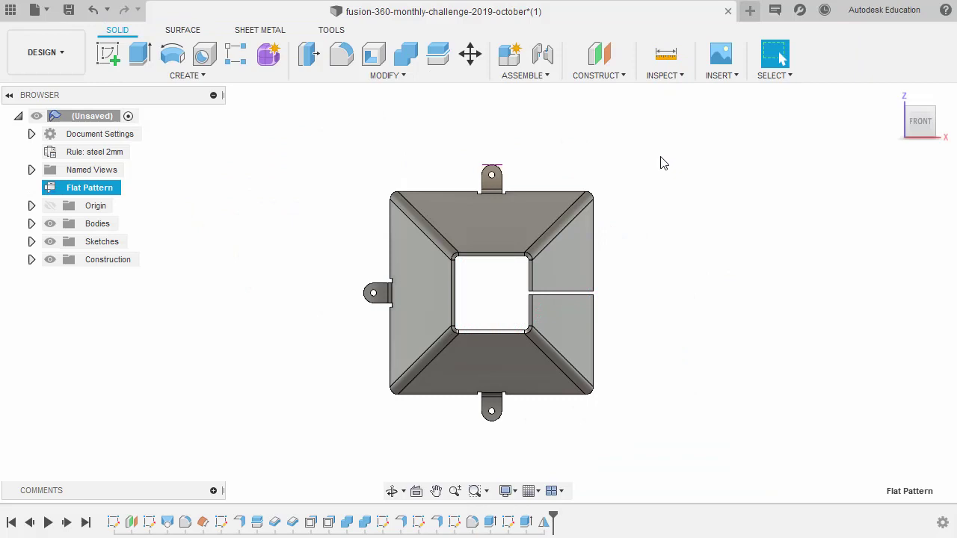
click(364, 217)
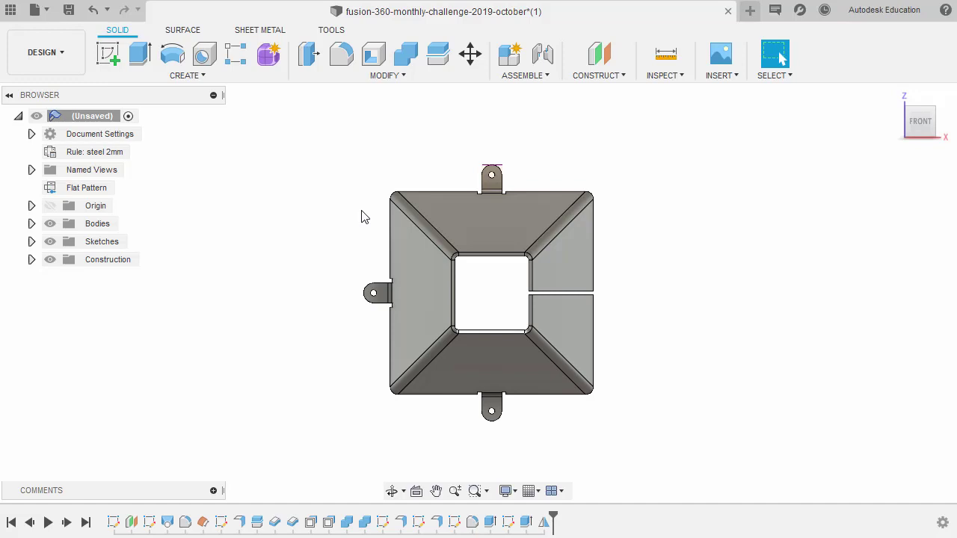
key(ctrl+w)
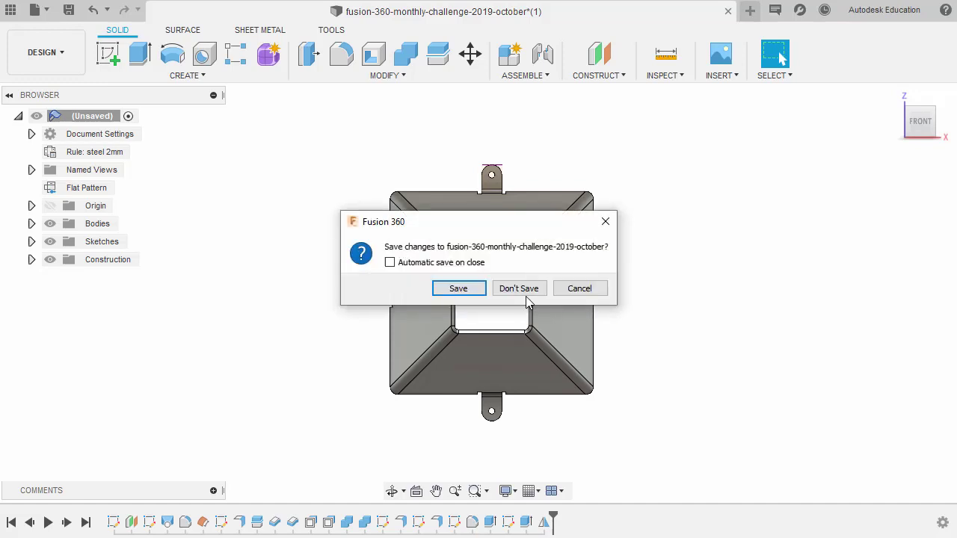
click(522, 287)
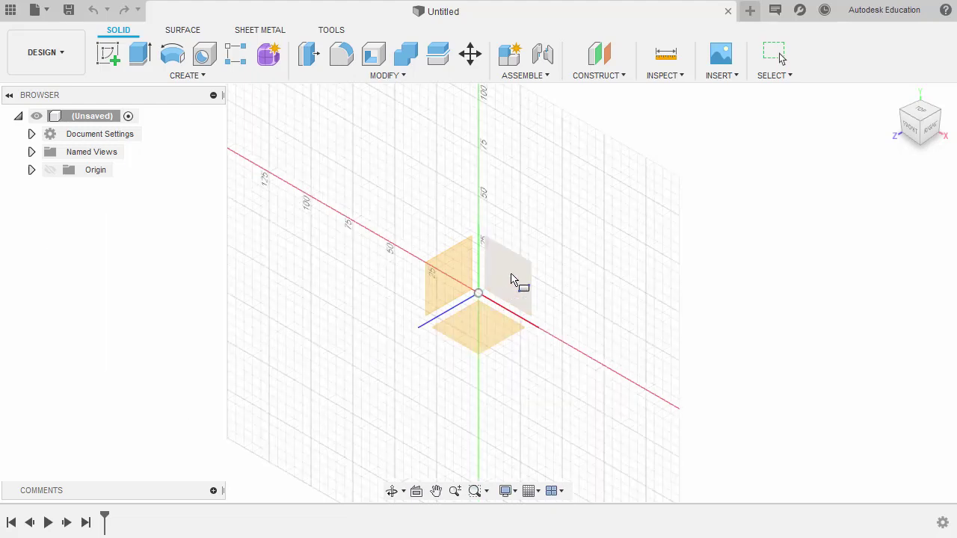
On the XY plane, draw a 40 × 40 mm center rectangle at the origin and finish the sketch
click(512, 276)
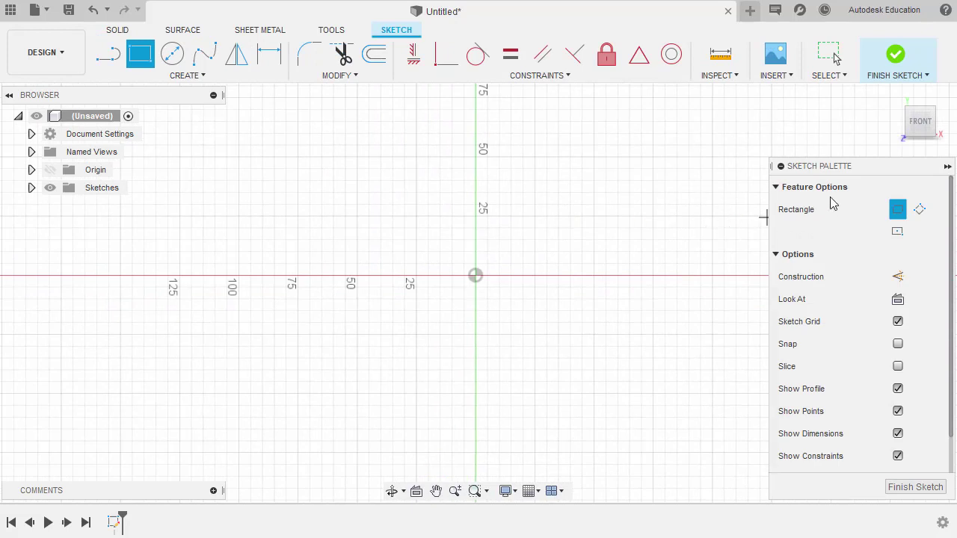
click(898, 234)
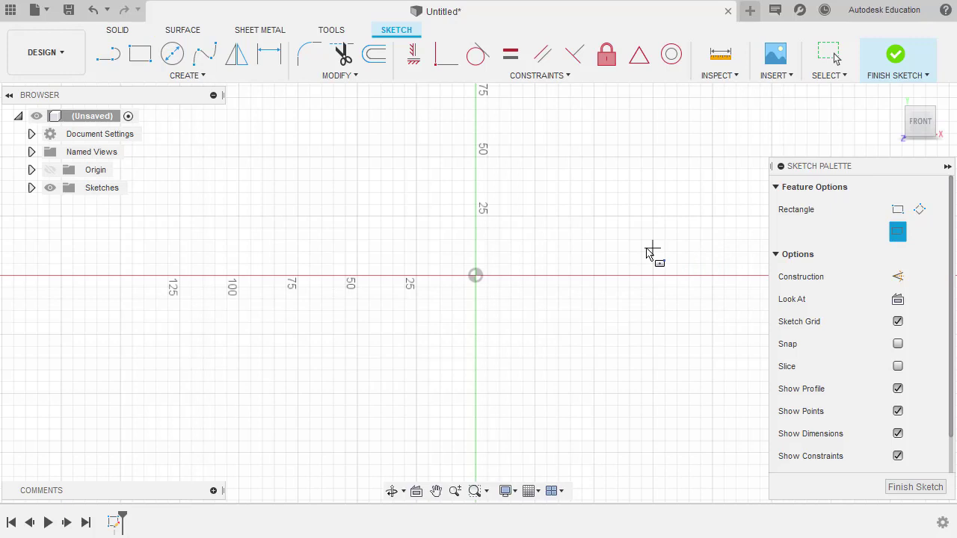
click(477, 276)
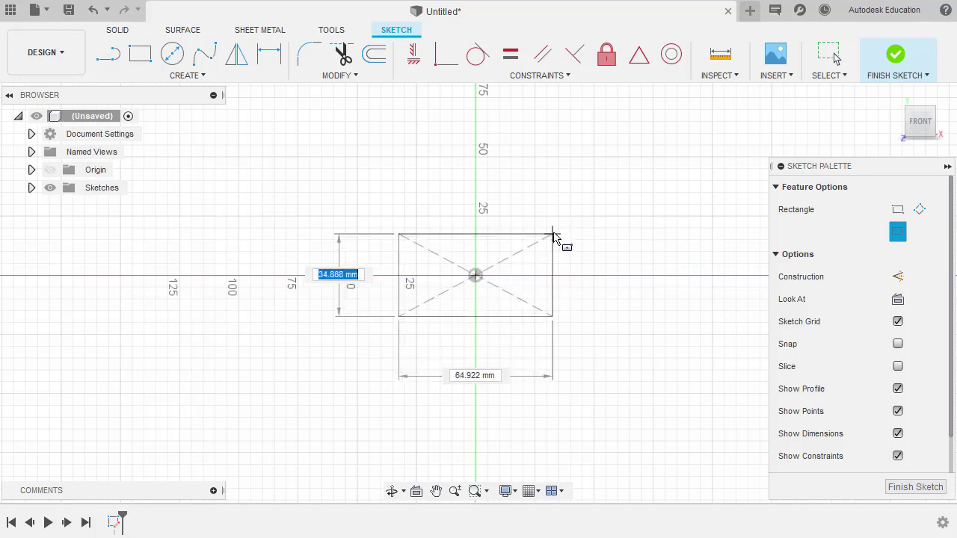
text(40)
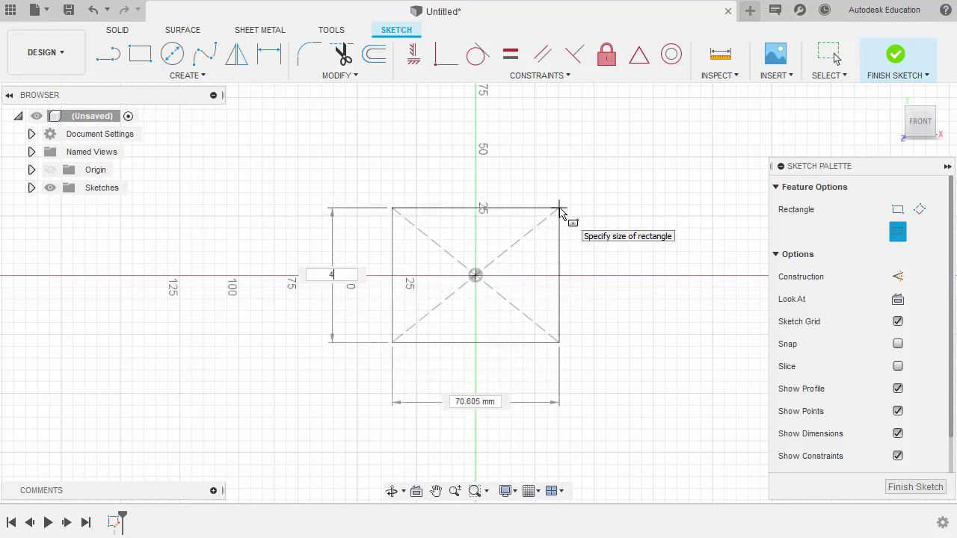
key(Tab)
text(410)
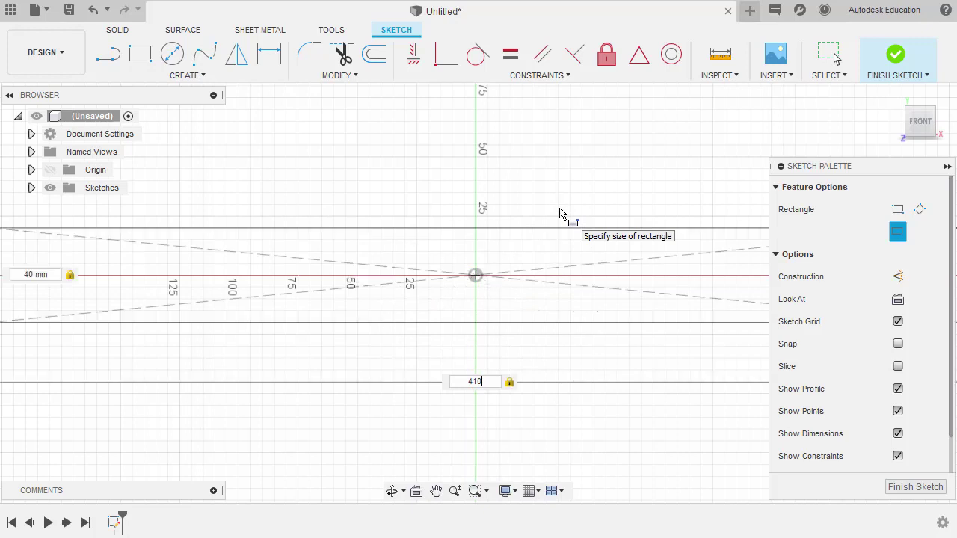
key(BackSpace)
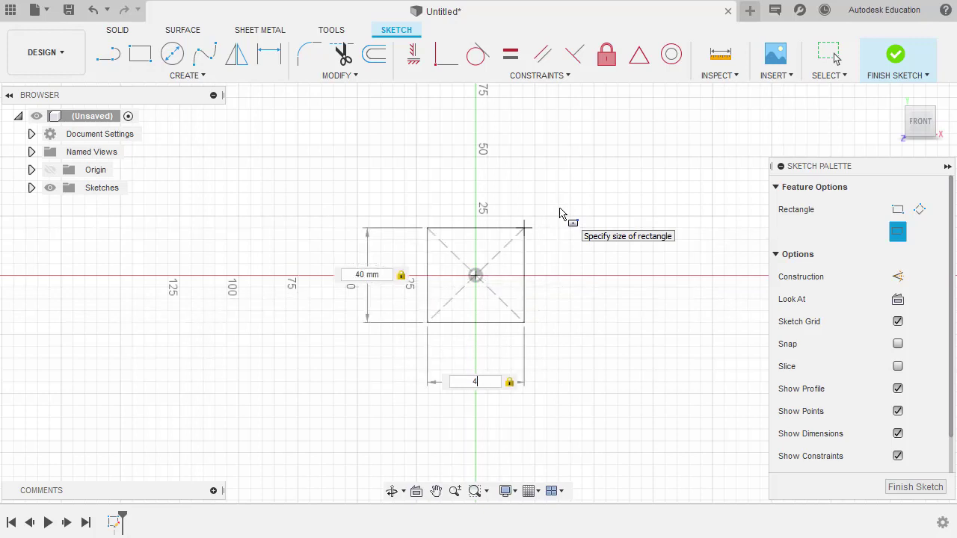
text(0)
key(Return)
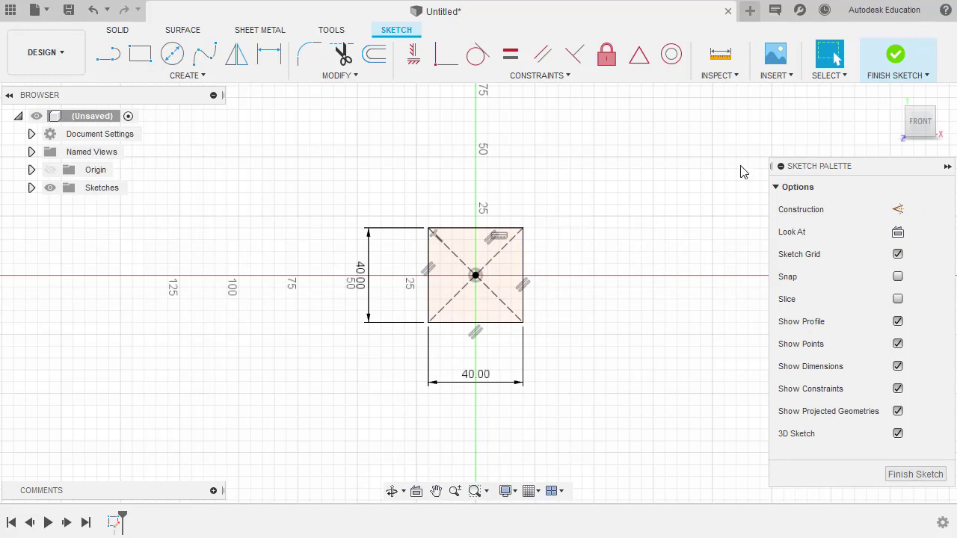
click(898, 57)
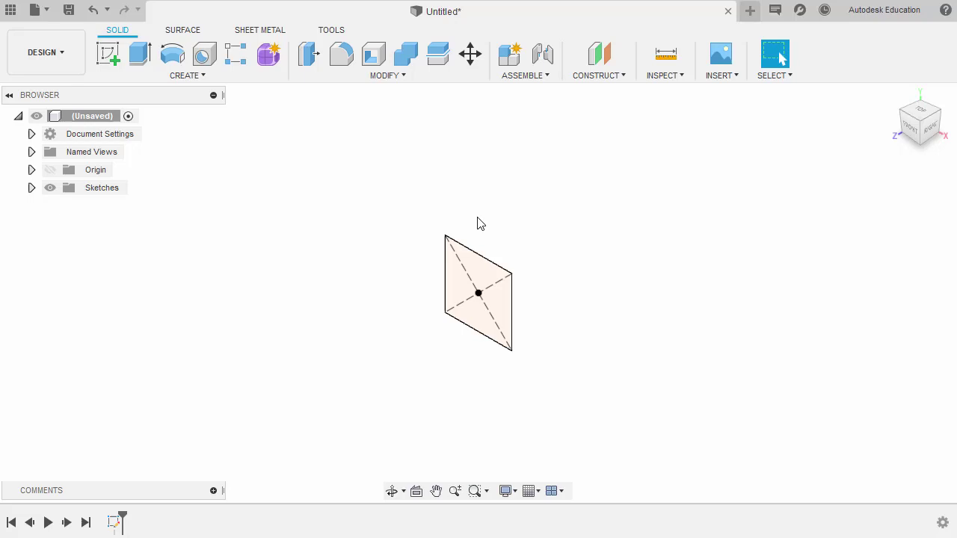
Create an offset construction plane at -100 mm from the XY plane
click(611, 79)
click(606, 92)
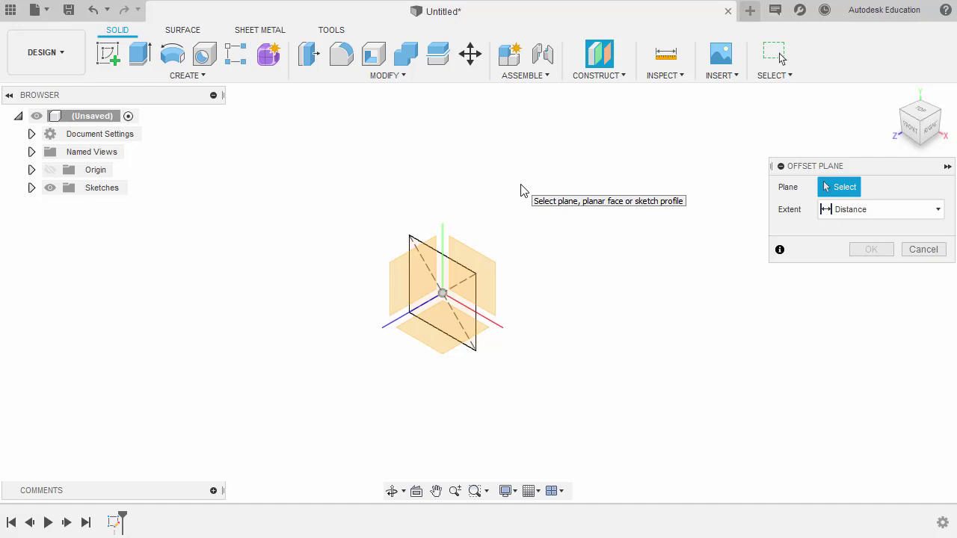
click(490, 286)
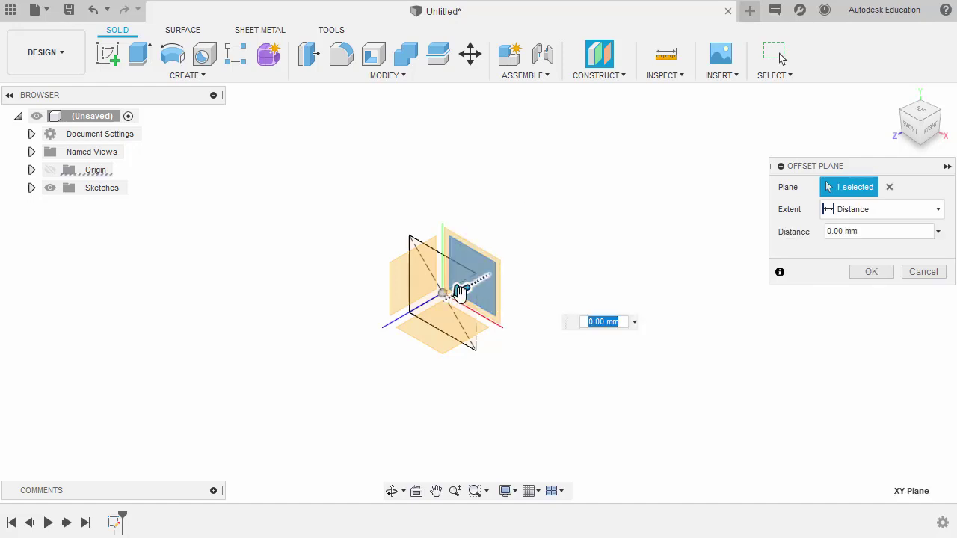
drag(460, 291, 565, 228)
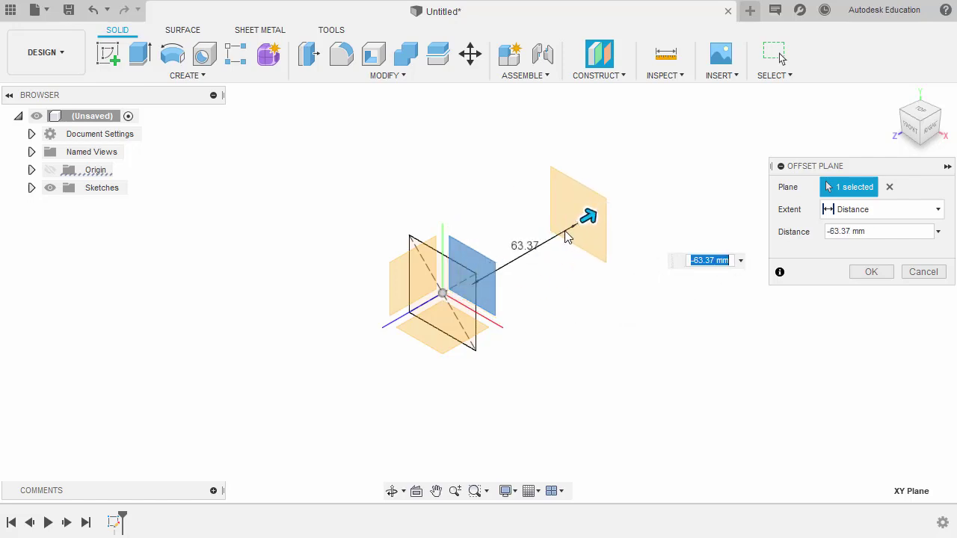
text(-100)
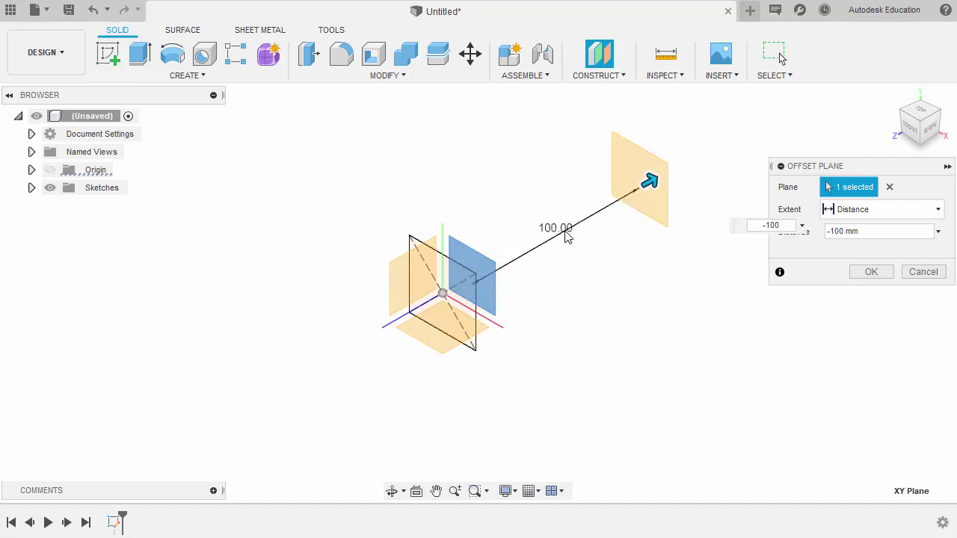
click(873, 273)
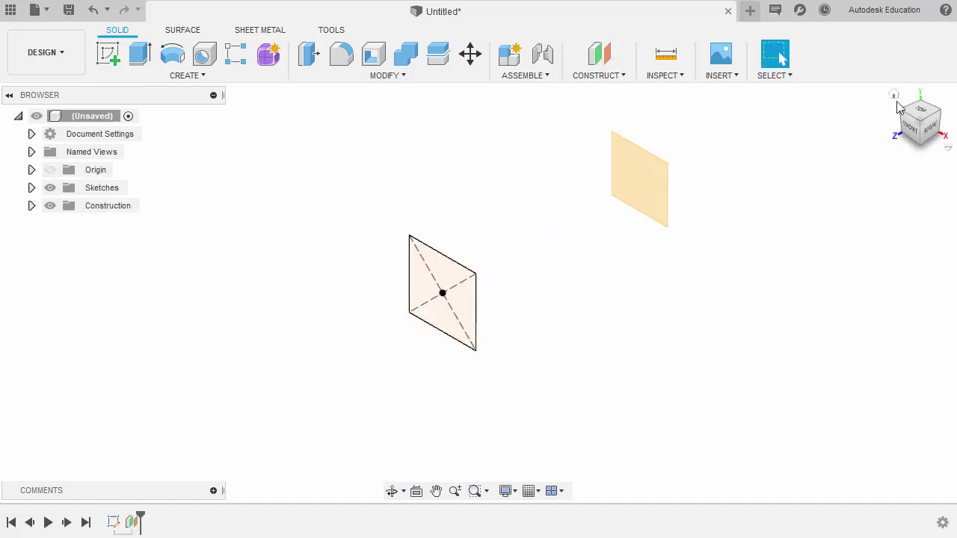
scroll(713, 231, up, 3)
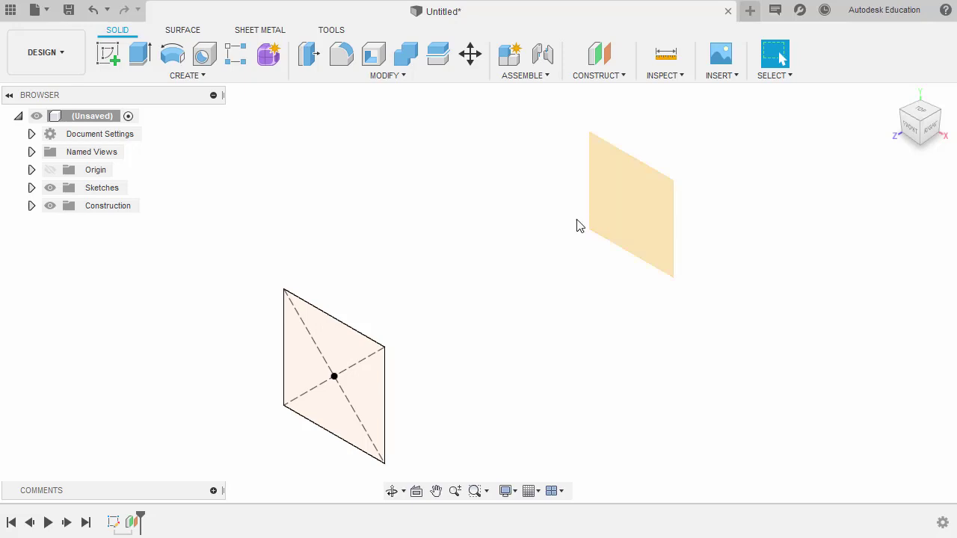
On the offset plane, draw a 100 × 100 mm center rectangle at the origin and finish the sketch
key(s)
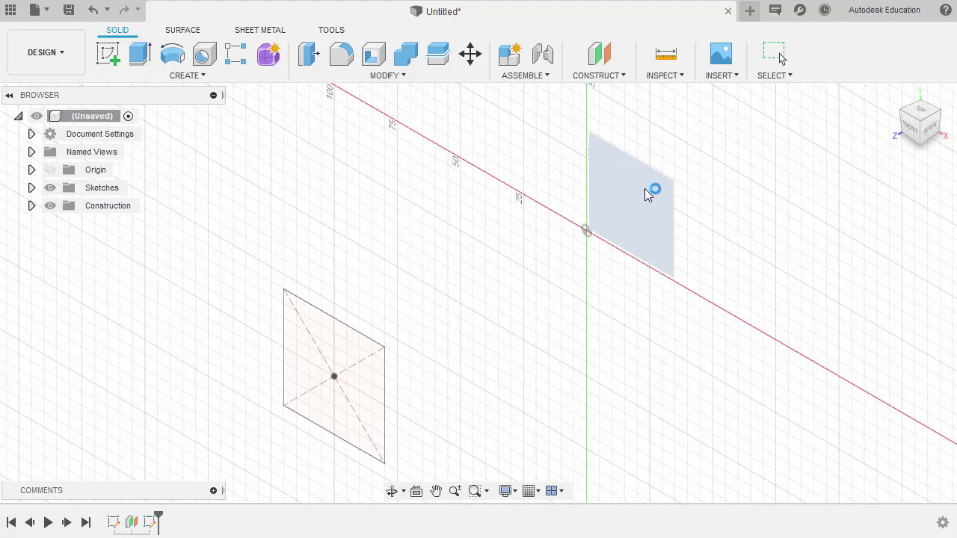
click(645, 189)
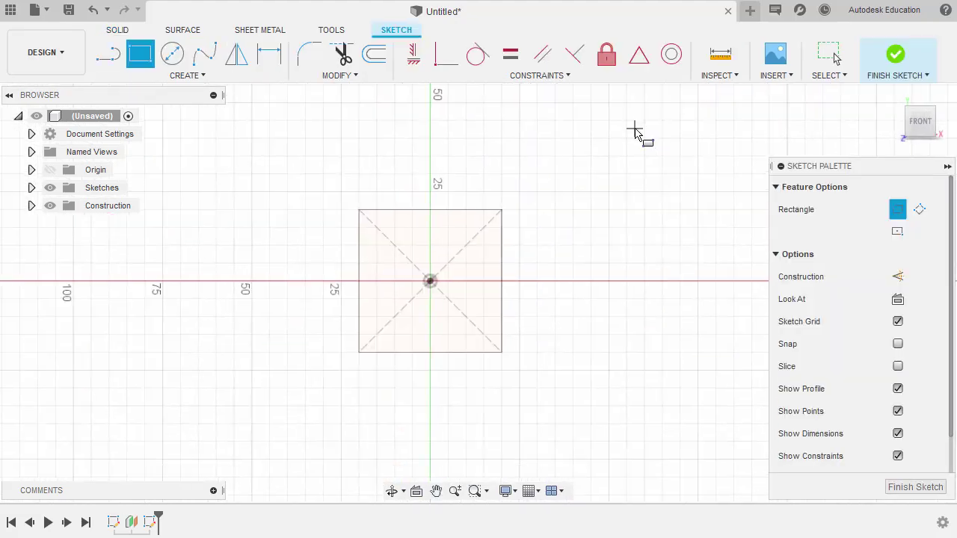
click(898, 232)
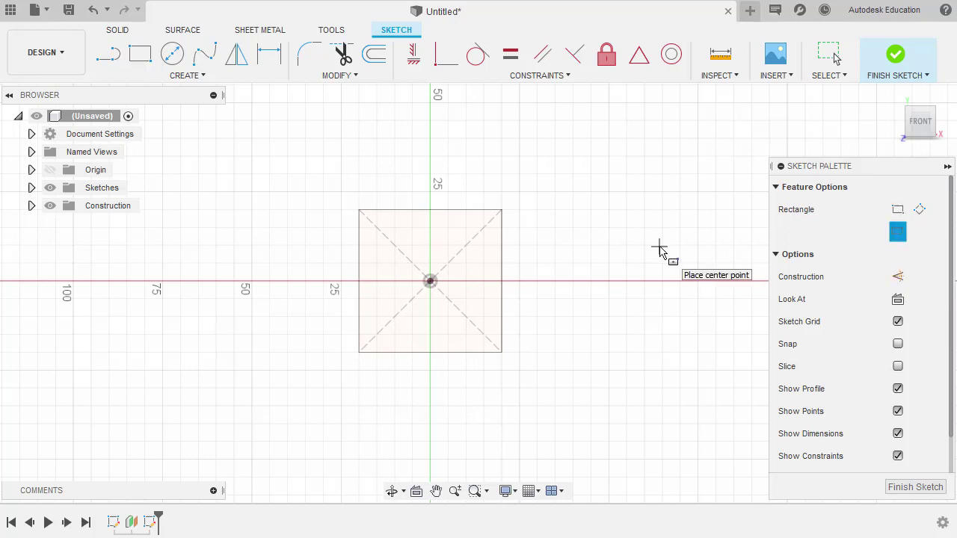
click(430, 281)
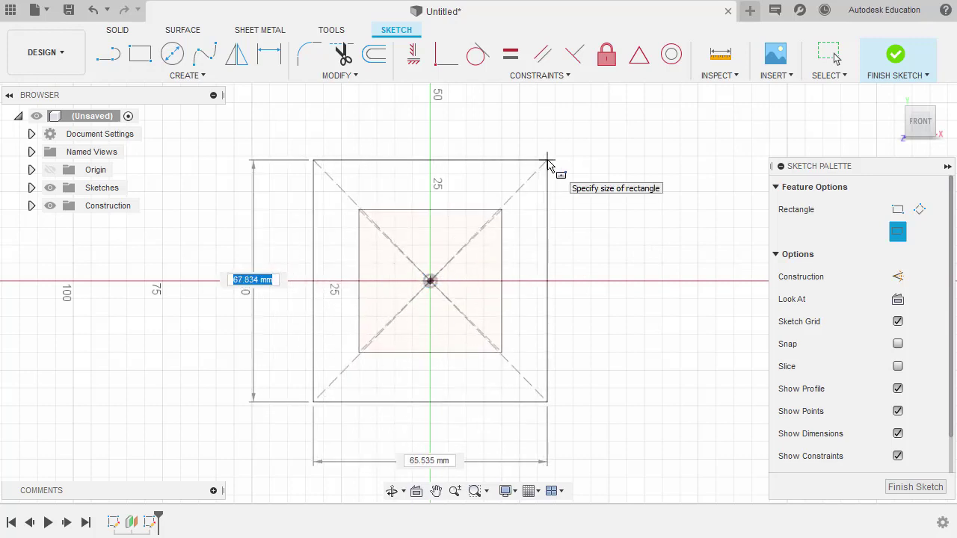
text(100)
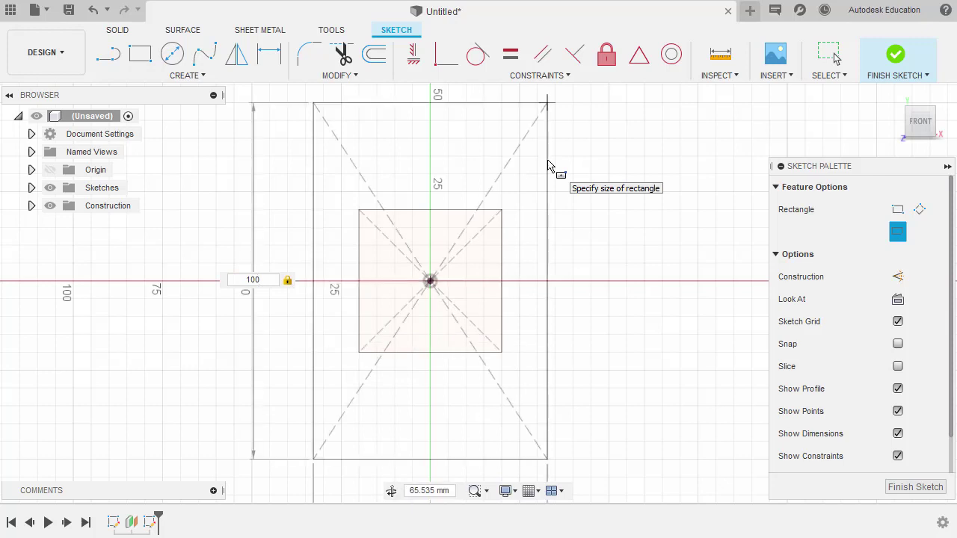
key(Tab)
text(100)
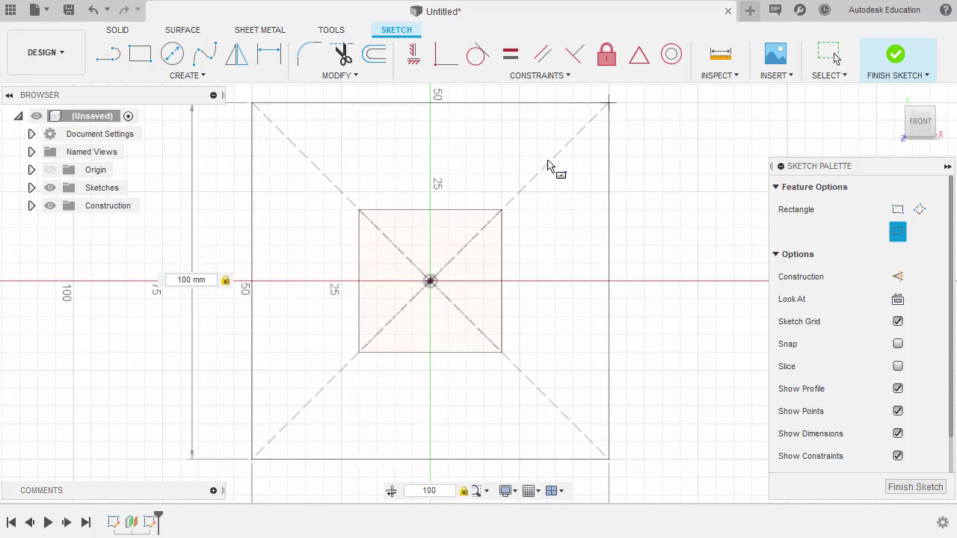
key(Return)
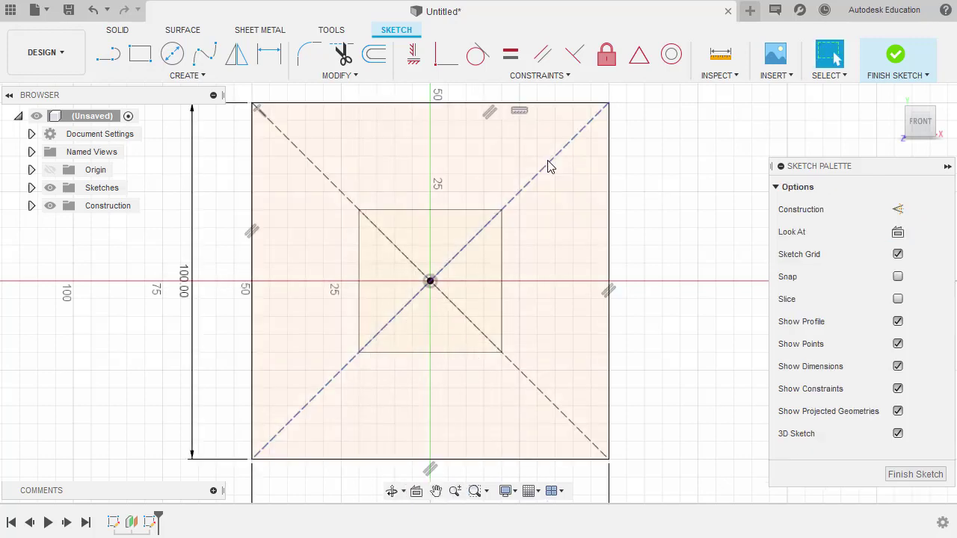
click(881, 73)
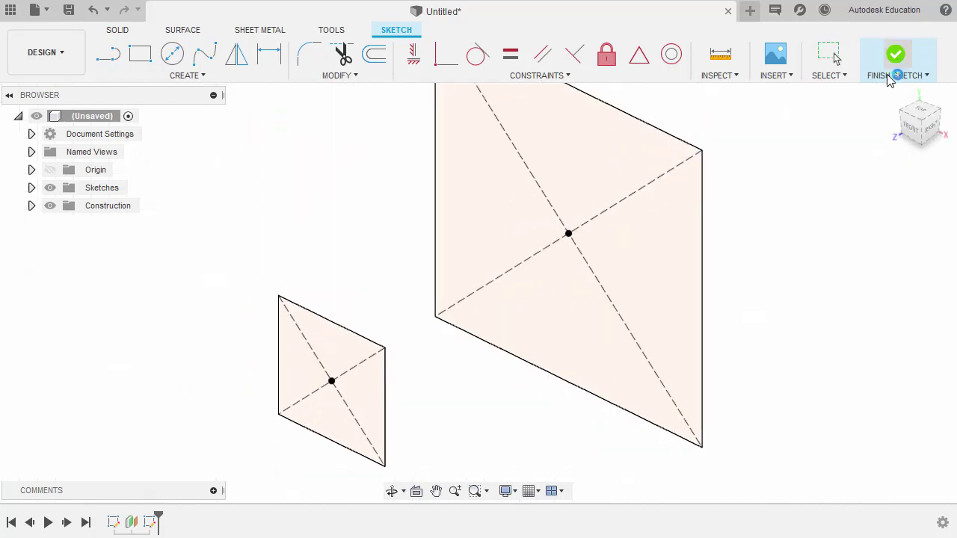
click(895, 95)
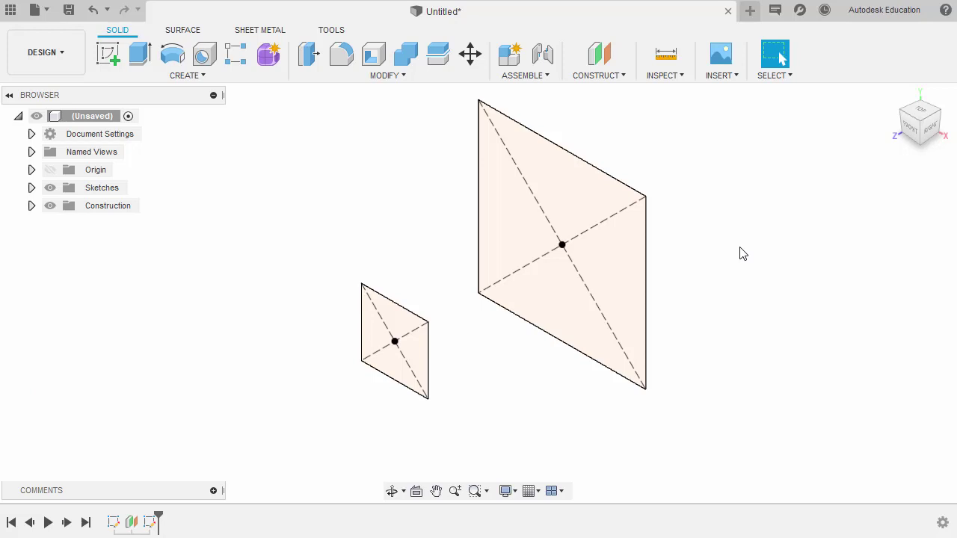
Loft from the 40 mm square to the 100 mm square as a new solid body
key(s)
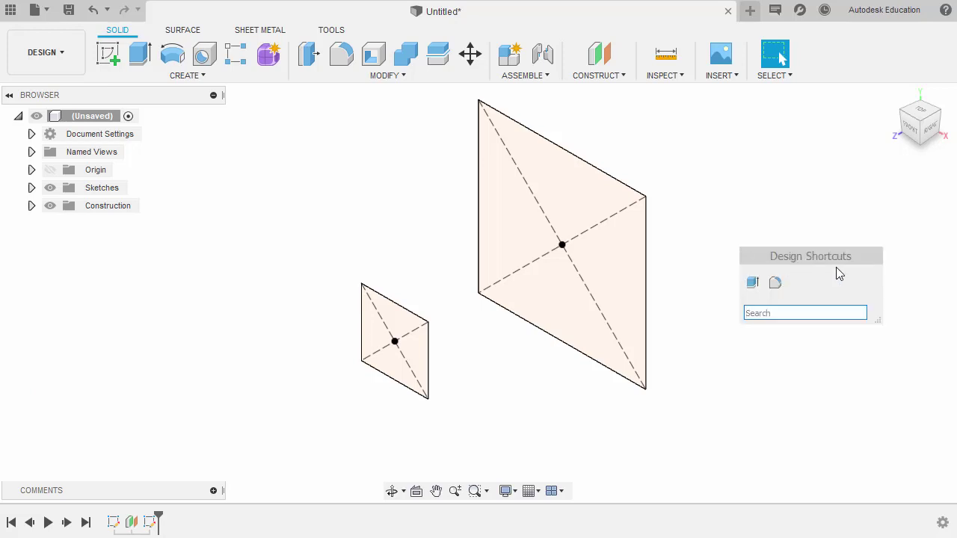
text(lo)
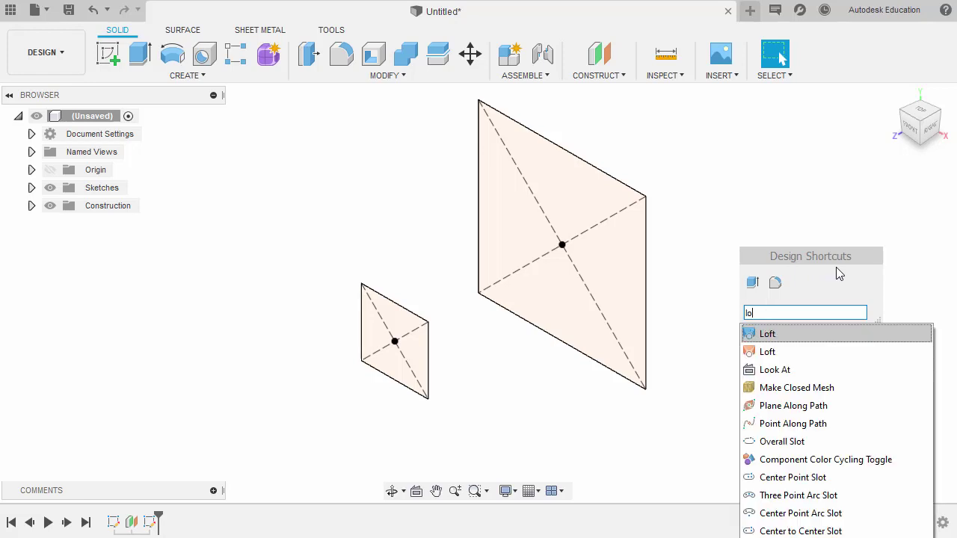
click(778, 338)
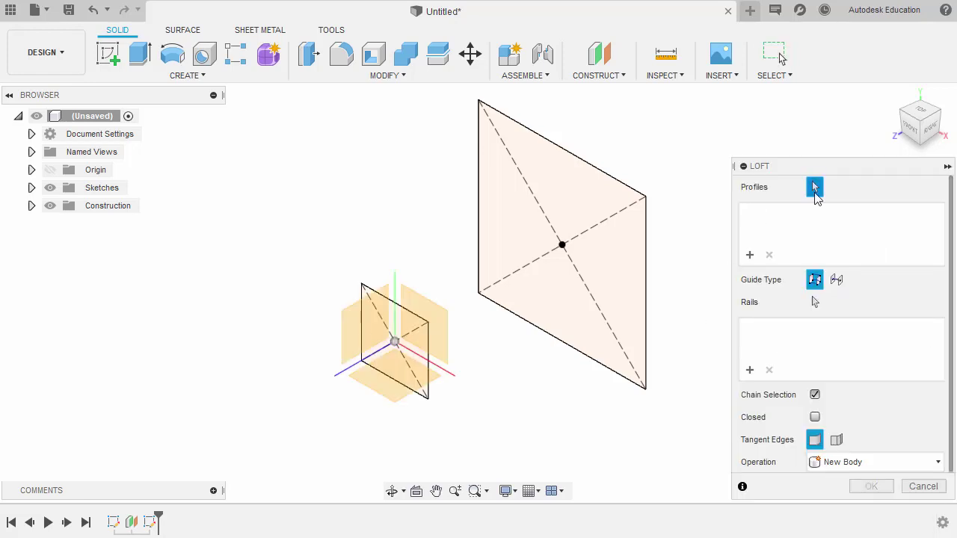
click(408, 320)
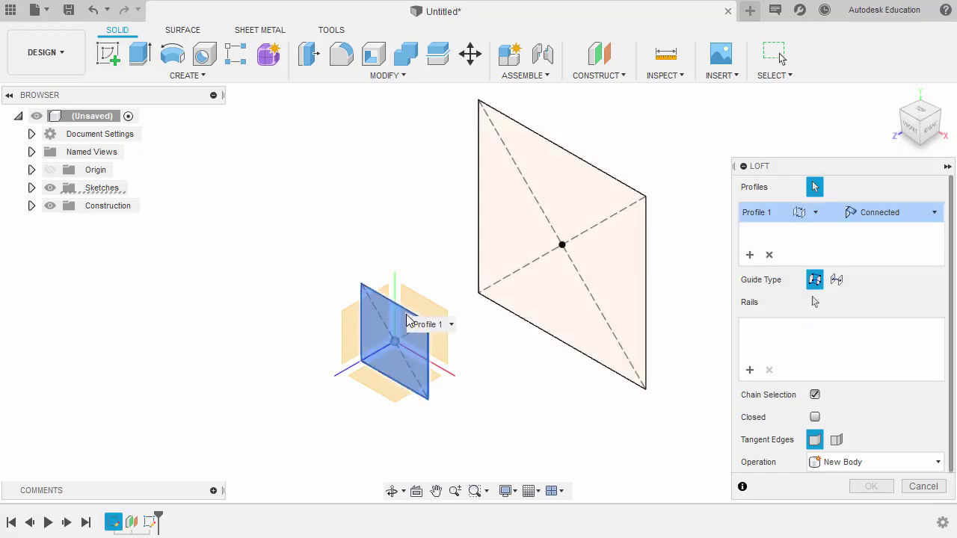
click(584, 166)
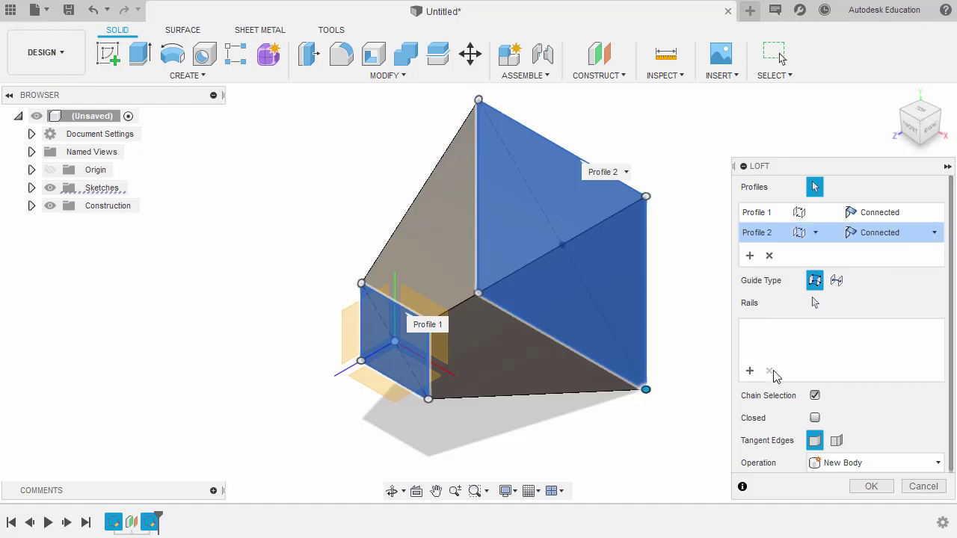
click(881, 487)
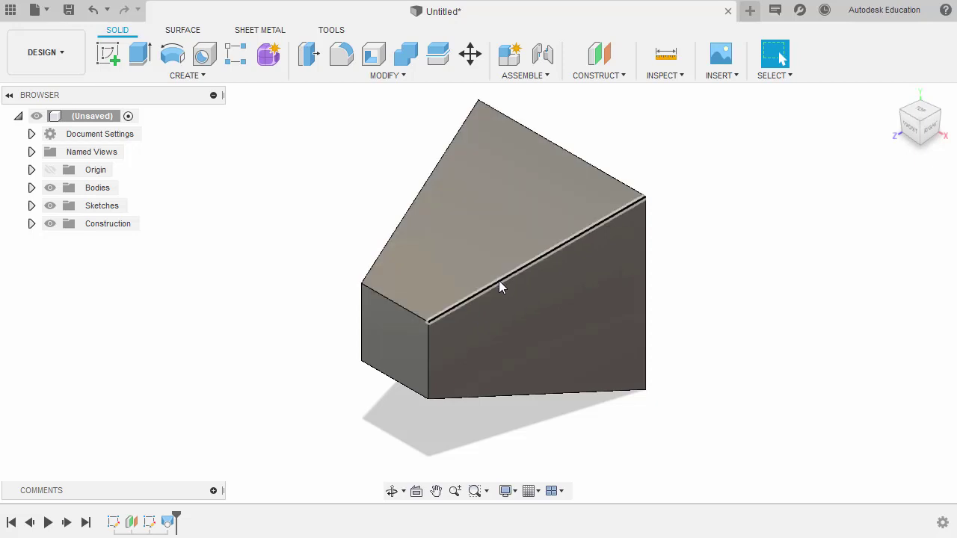
Fillet the loft's four sloping edges with a 4 mm radius
key(f)
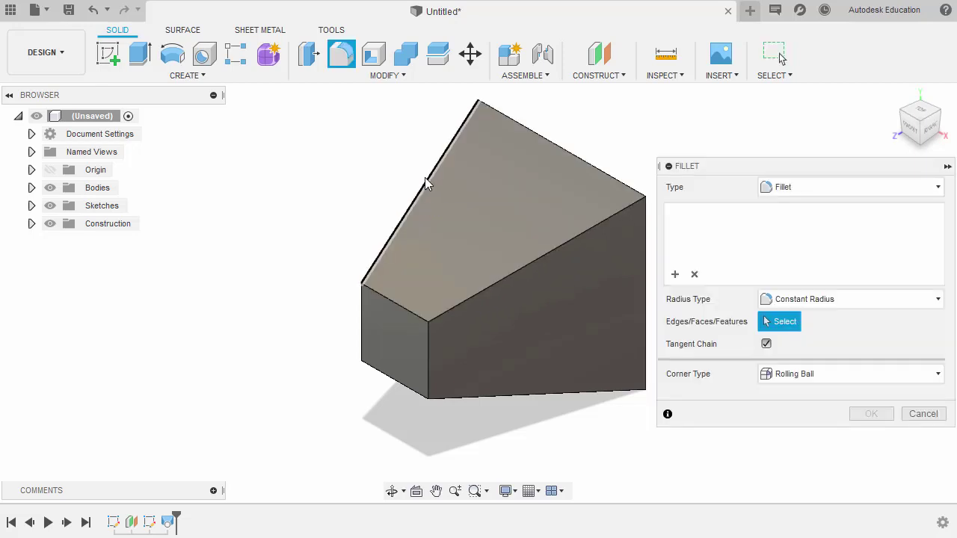
click(426, 178)
click(488, 290)
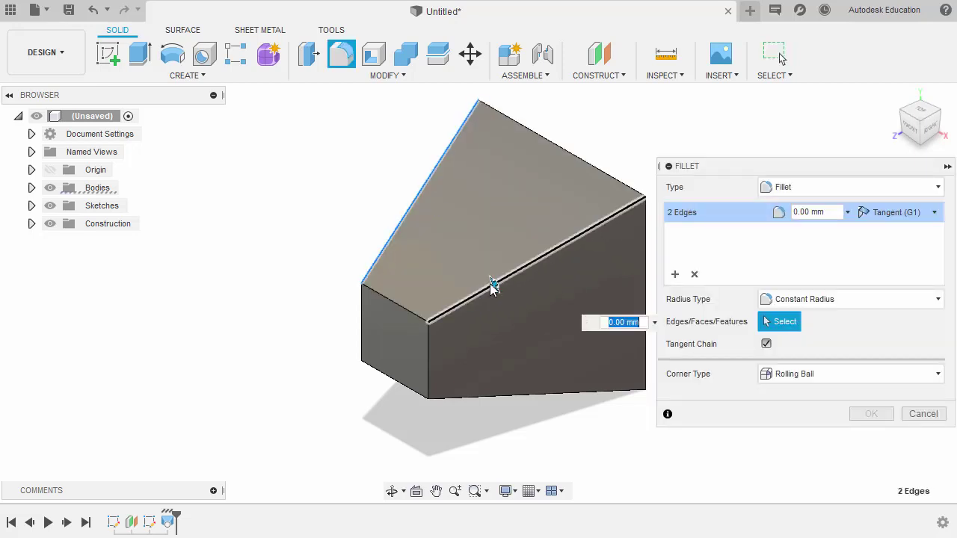
click(489, 397)
shift+middle_drag(489, 397, 528, 262)
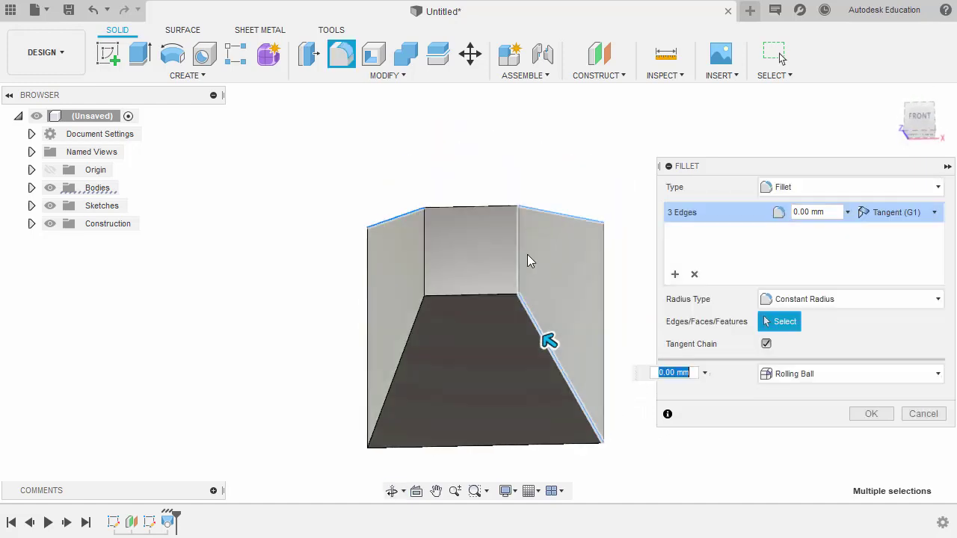
click(416, 322)
shift+middle_drag(418, 321, 375, 365)
shift+middle_drag(484, 312, 476, 318)
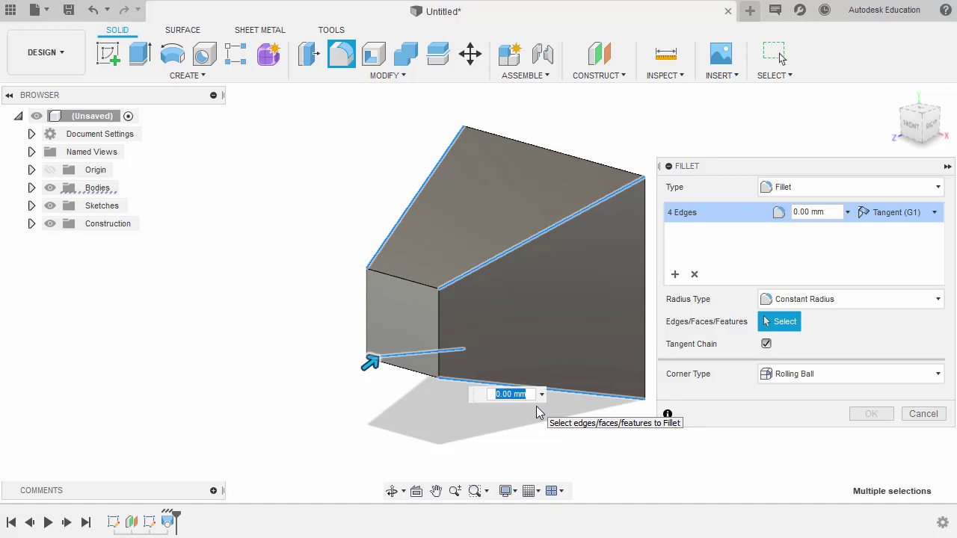
text(4)
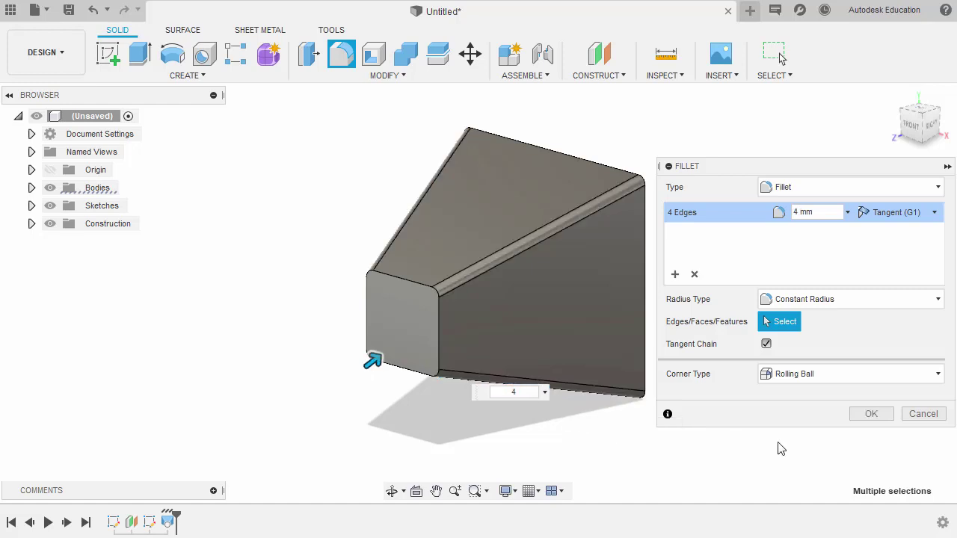
click(871, 414)
shift+middle_drag(894, 105, 701, 267)
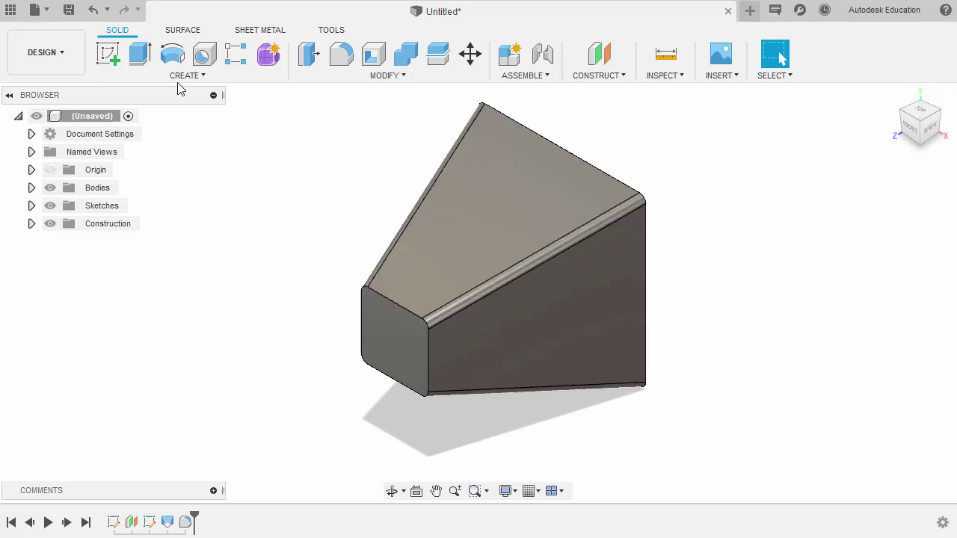
Start the Offset surface command from the Surface tools and orient the body to see its faces
click(183, 31)
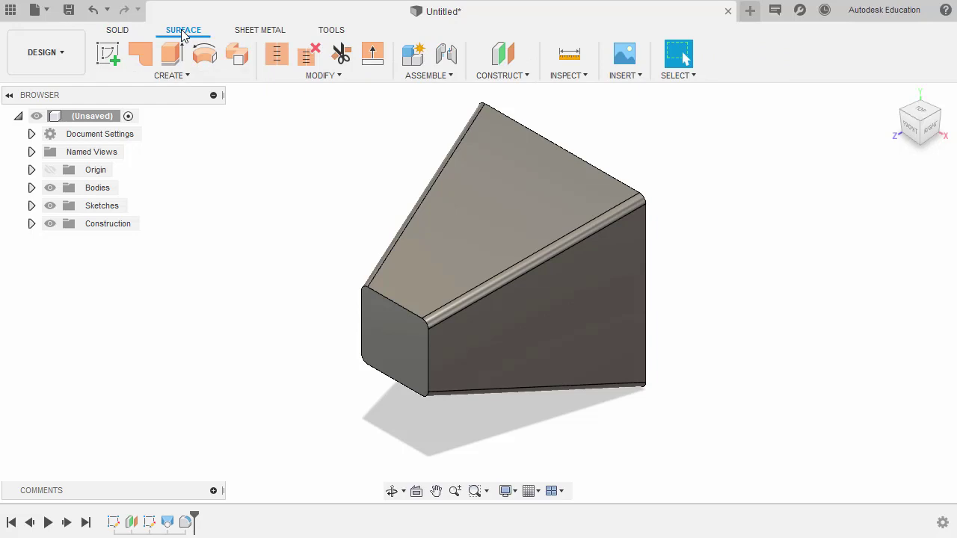
click(178, 75)
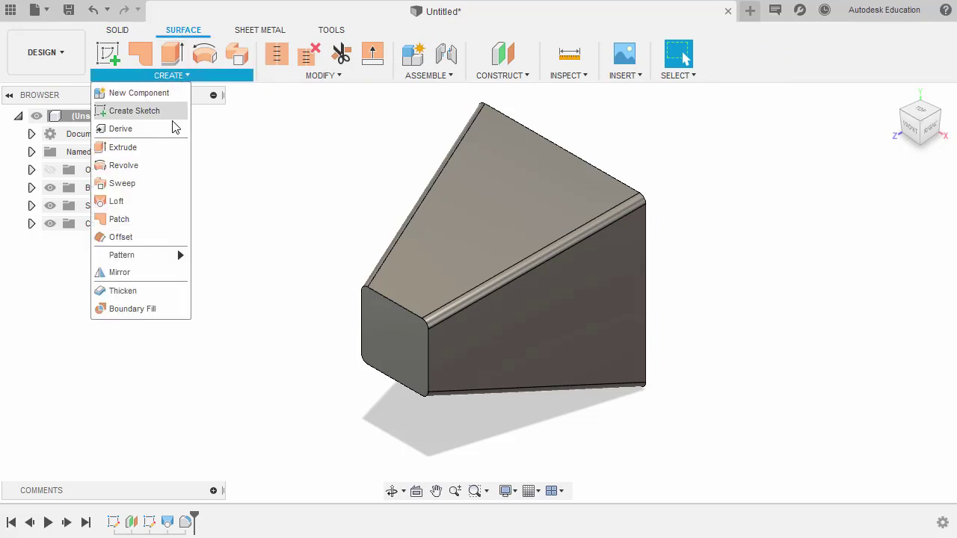
click(156, 238)
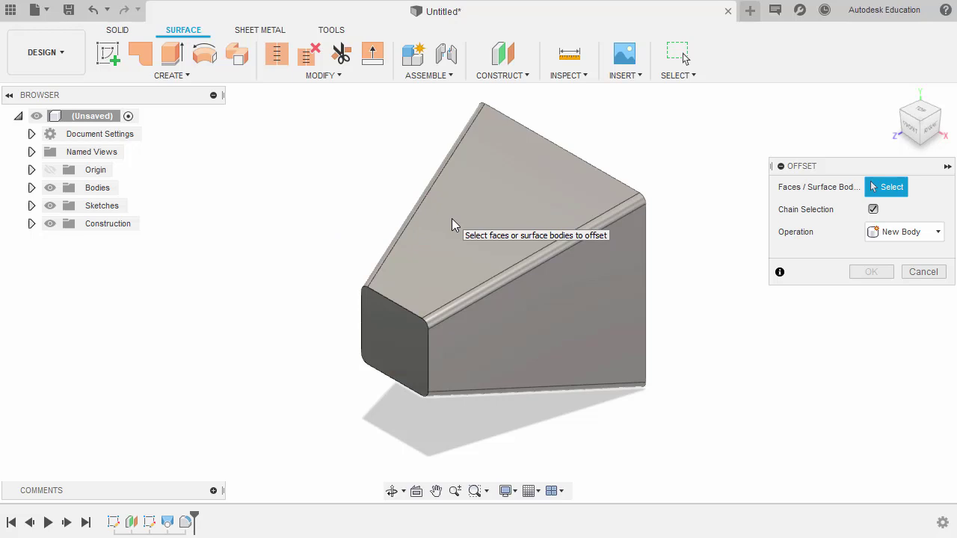
shift+middle_drag(452, 218, 506, 107)
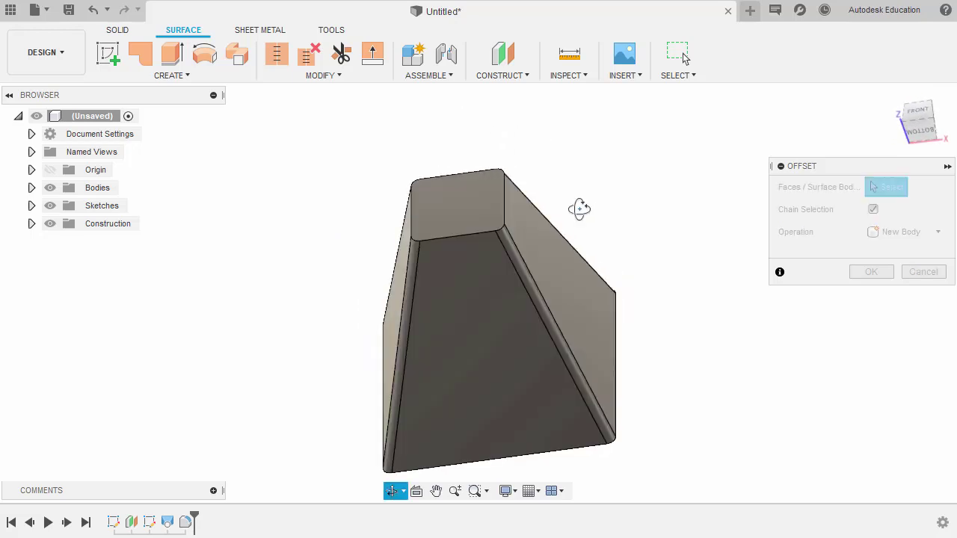
shift+middle_drag(579, 210, 455, 190)
shift+middle_drag(421, 359, 483, 247)
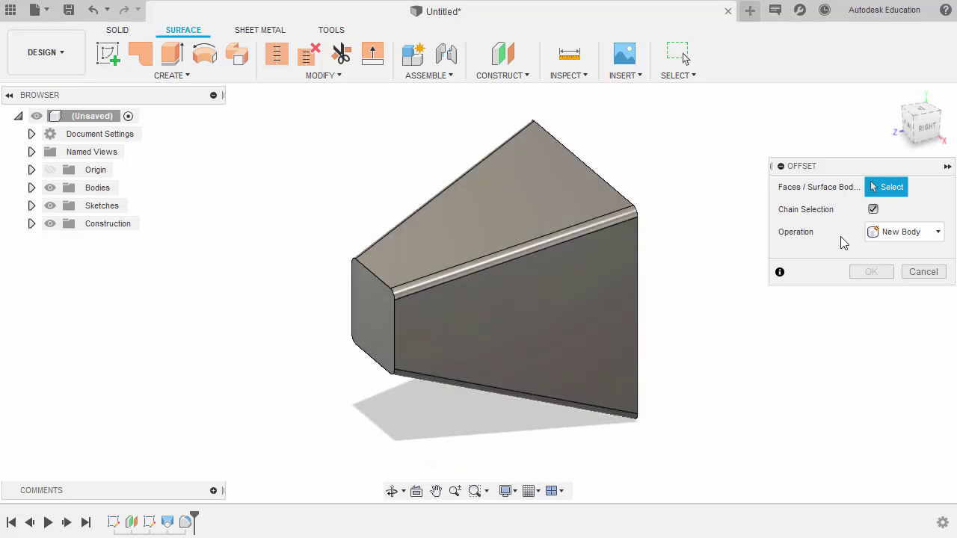
With chain selection off, offset the fillet and top faces at 0 mm into a new body
click(874, 209)
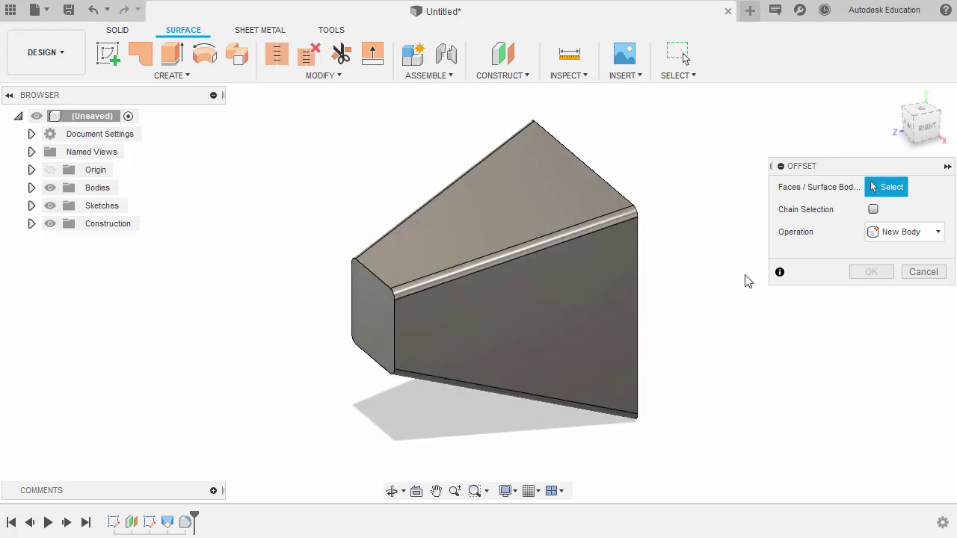
click(539, 248)
click(516, 224)
shift+middle_drag(516, 224, 419, 251)
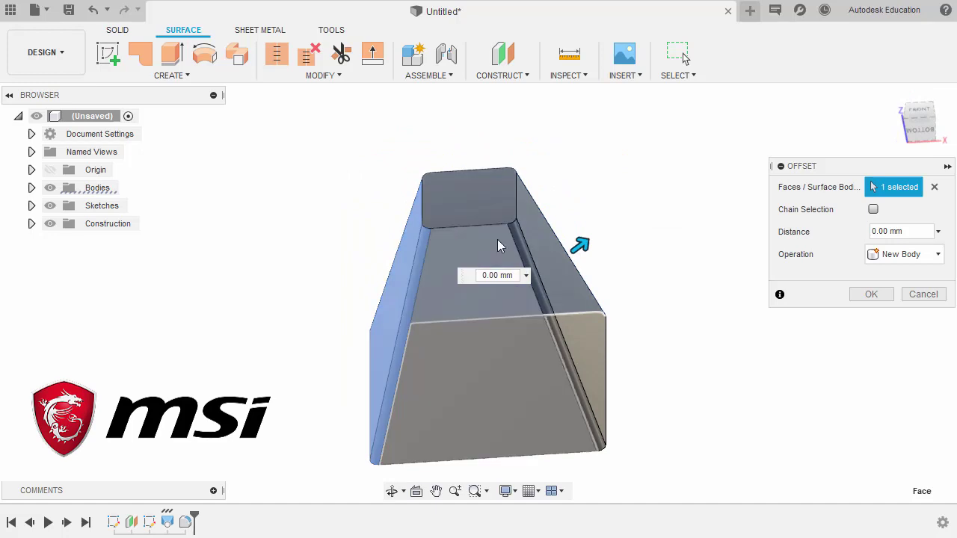
click(525, 251)
shift+middle_drag(480, 240, 496, 298)
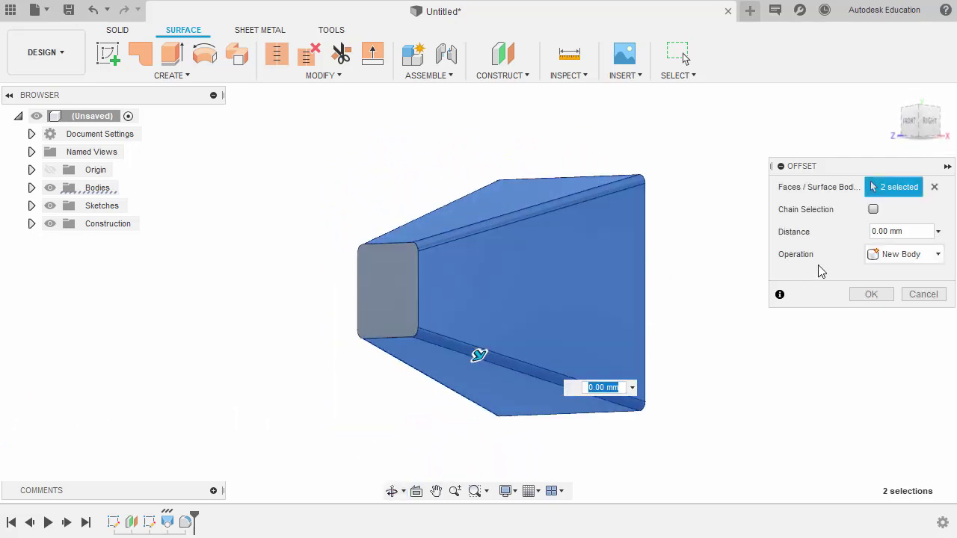
click(911, 232)
text(0)
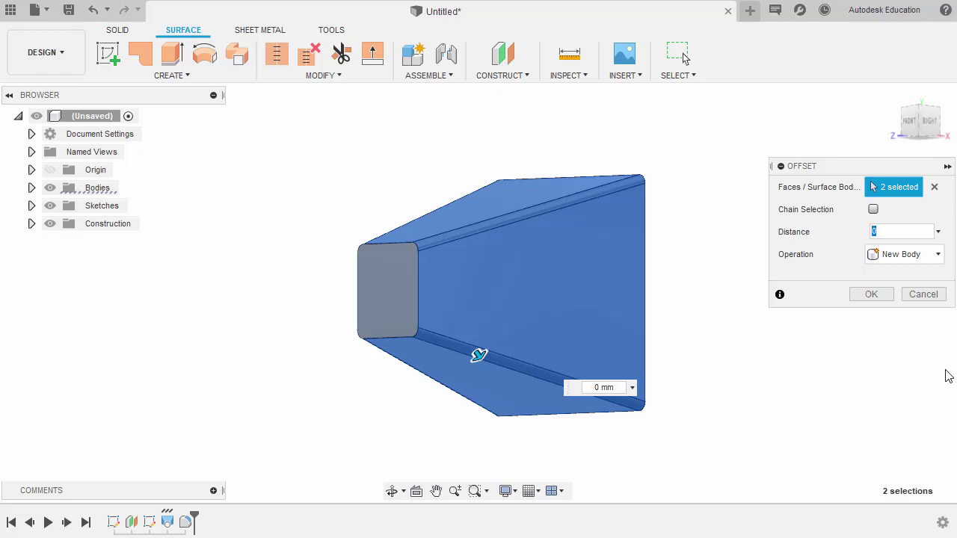
click(881, 295)
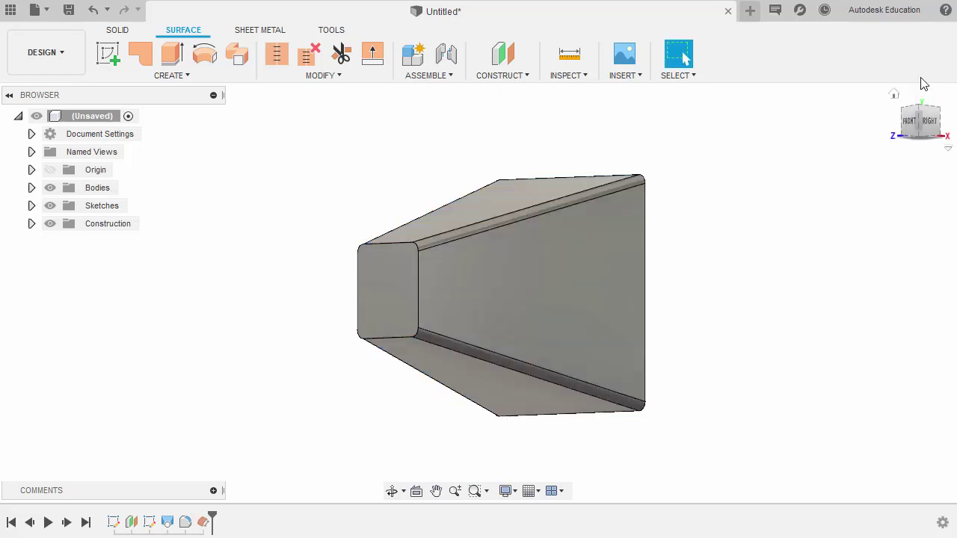
click(893, 94)
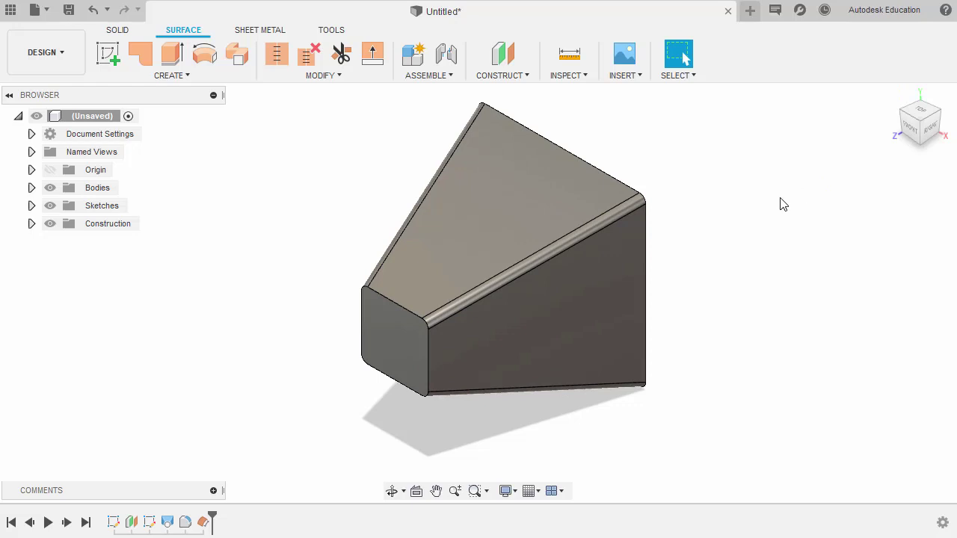
Expand the Bodies folder and check the new Body2 surface
click(31, 188)
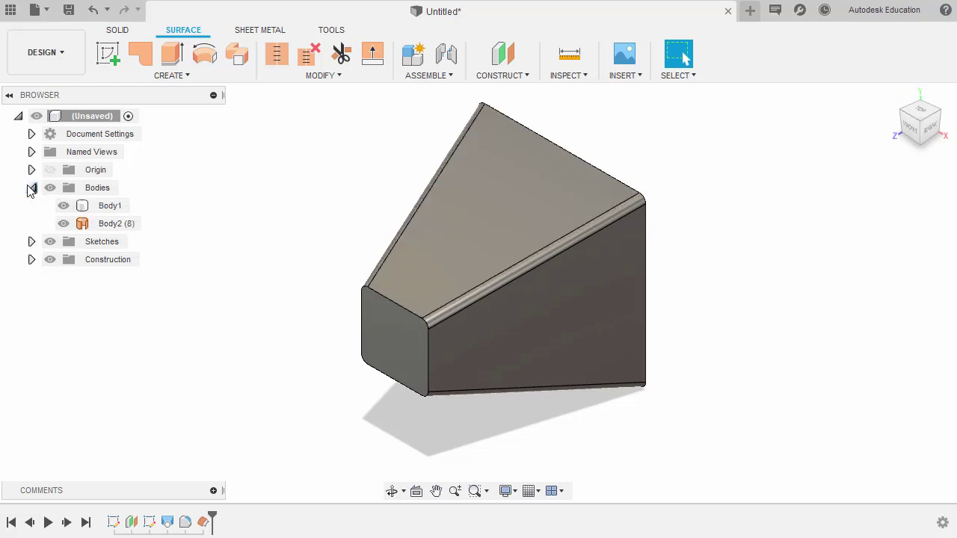
click(107, 225)
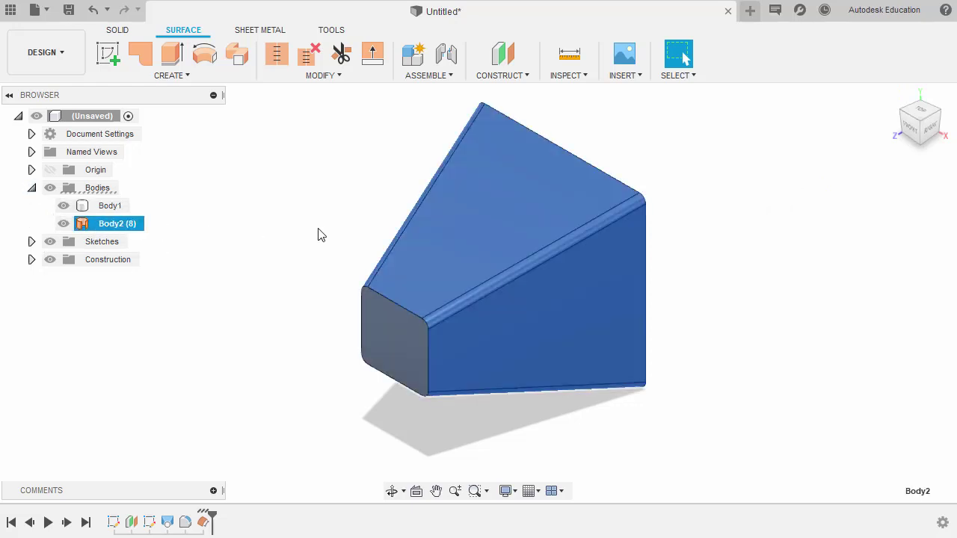
click(318, 237)
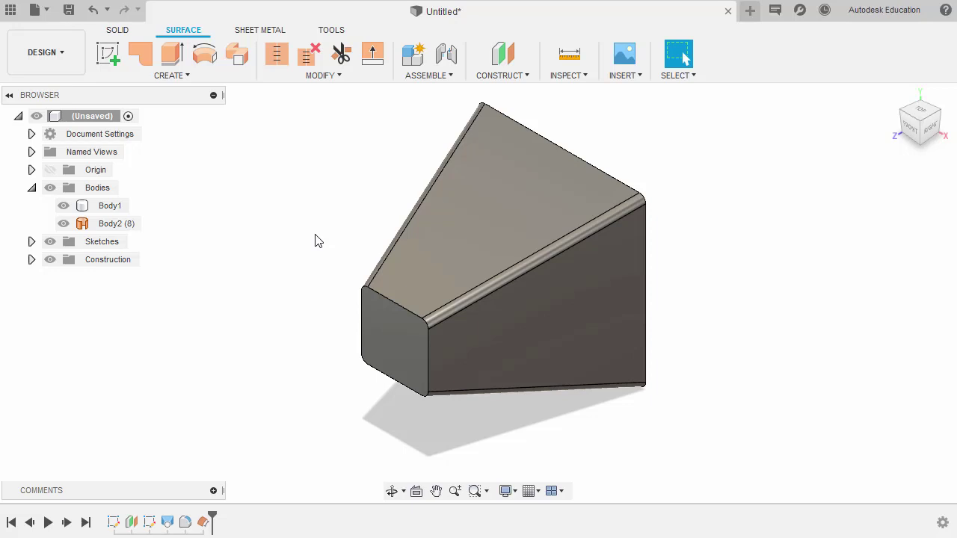
Create a Steel (mm) based rule named October Fusion 360 MC with 2 mm thickness, save it, and close
click(256, 31)
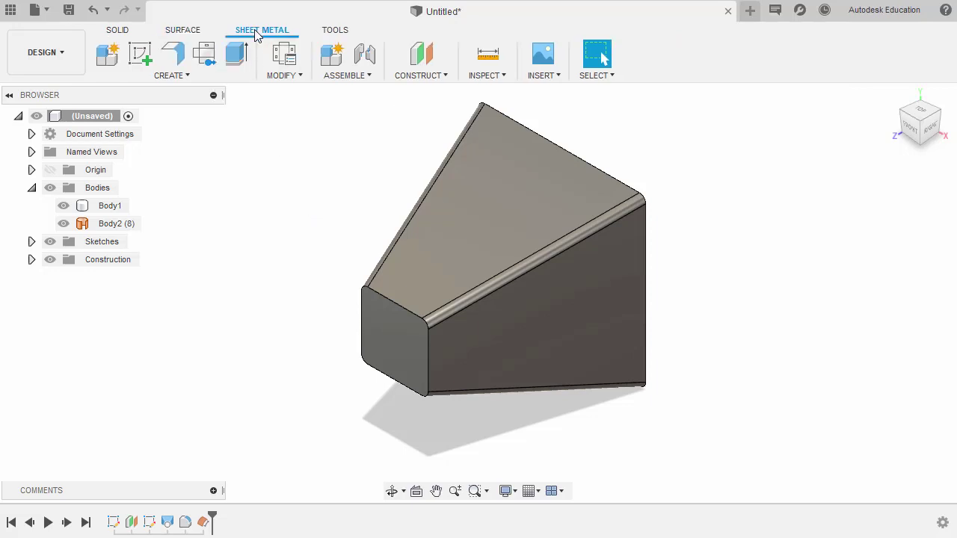
click(287, 57)
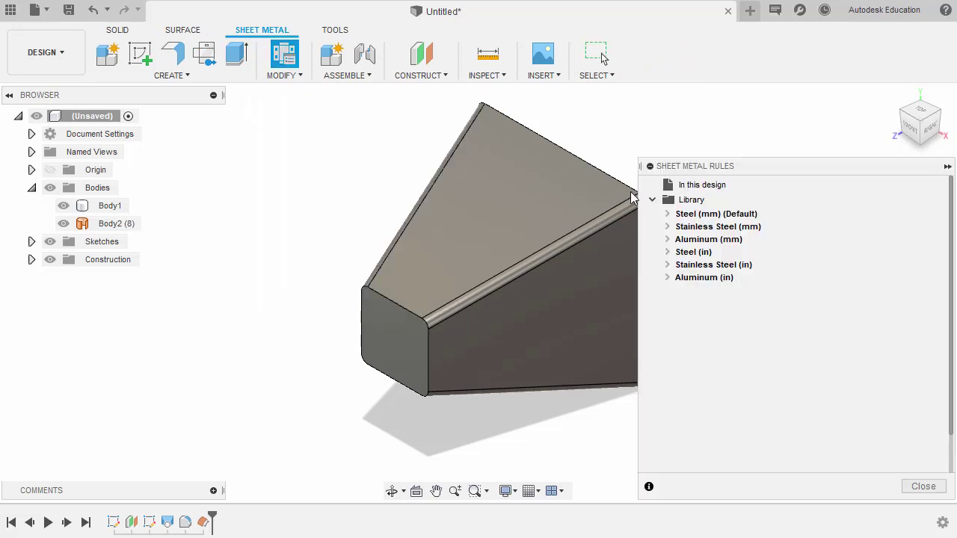
mouse_move(704, 217)
right_click(704, 217)
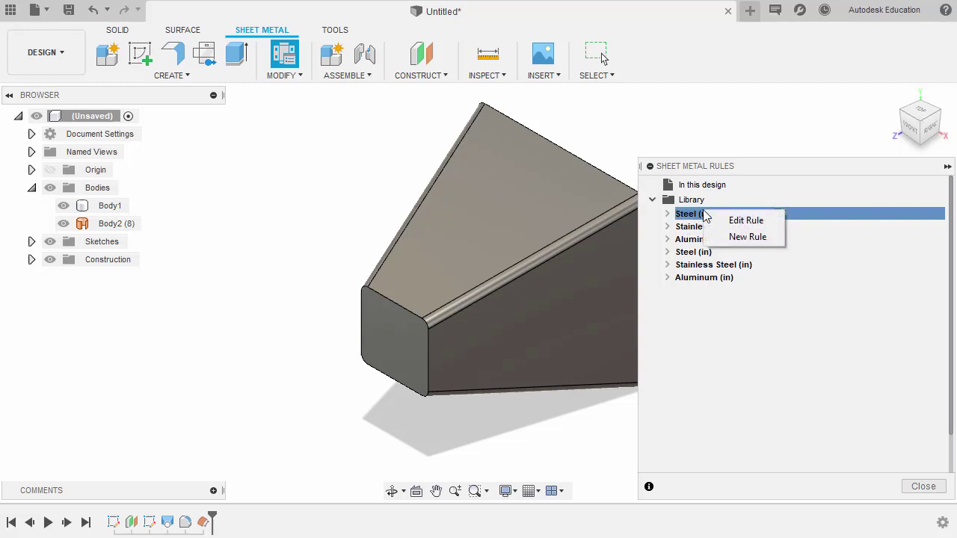
click(747, 238)
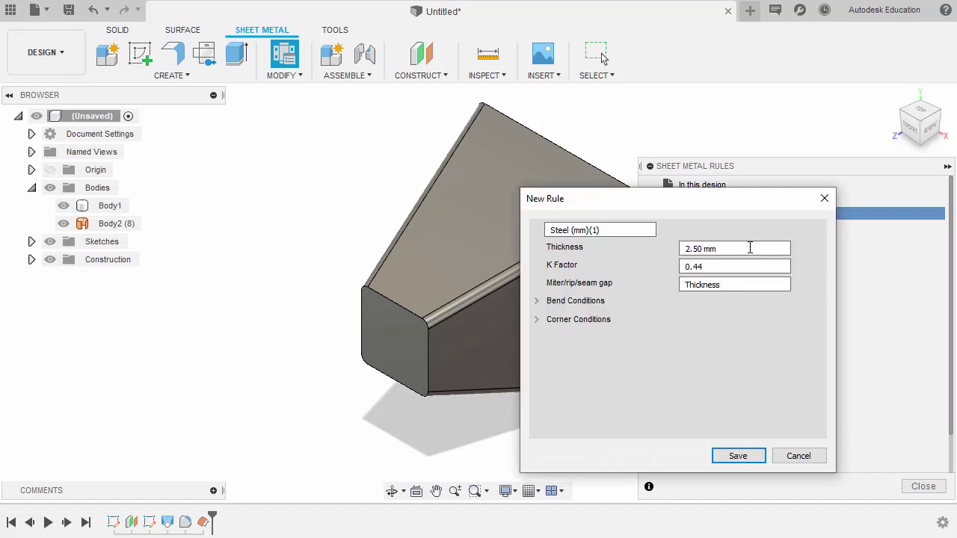
click(750, 248)
text(2)
key(shift+Tab)
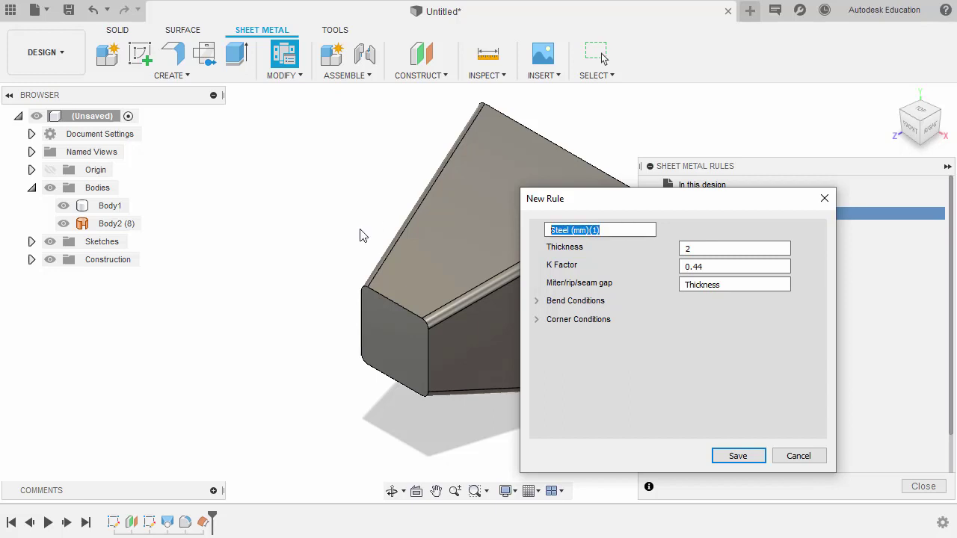
text(October Fusion 360)
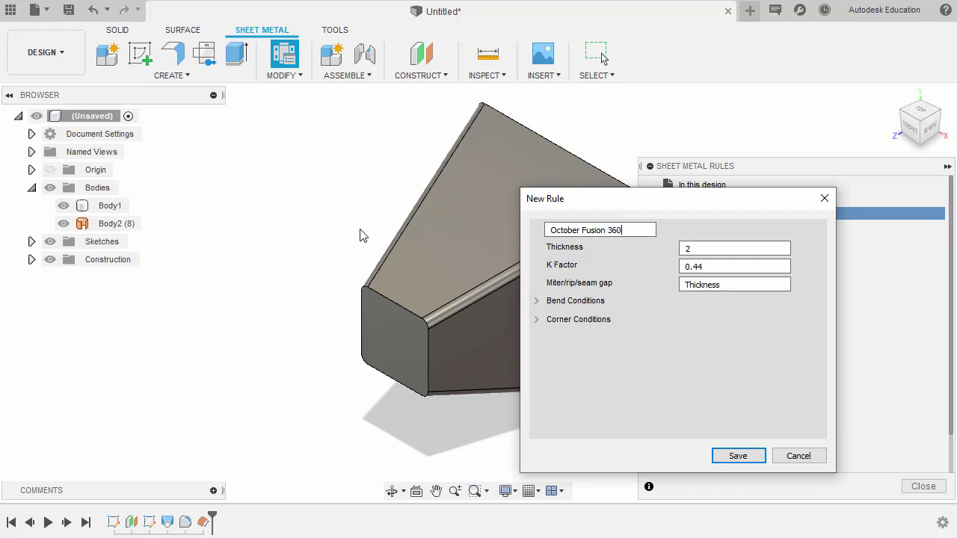
text(MC)
click(739, 459)
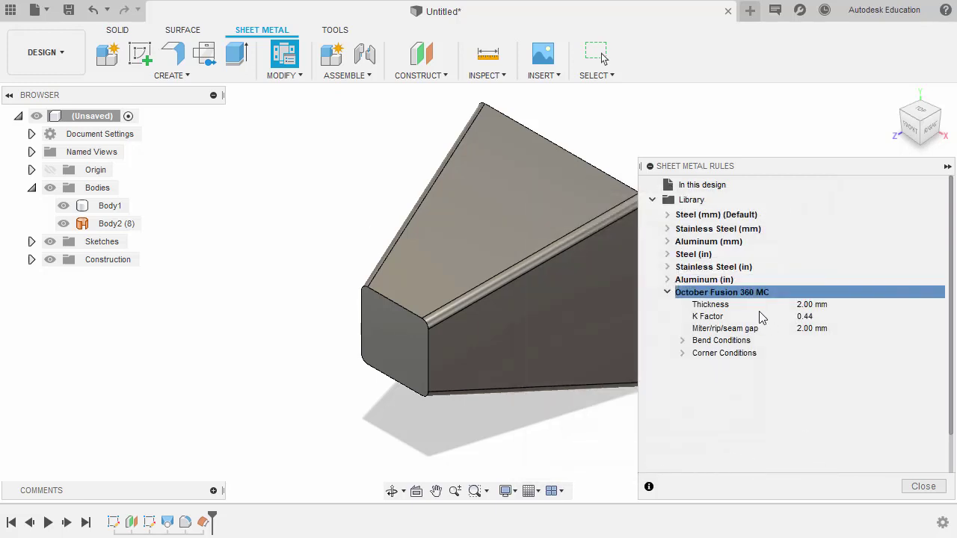
click(924, 489)
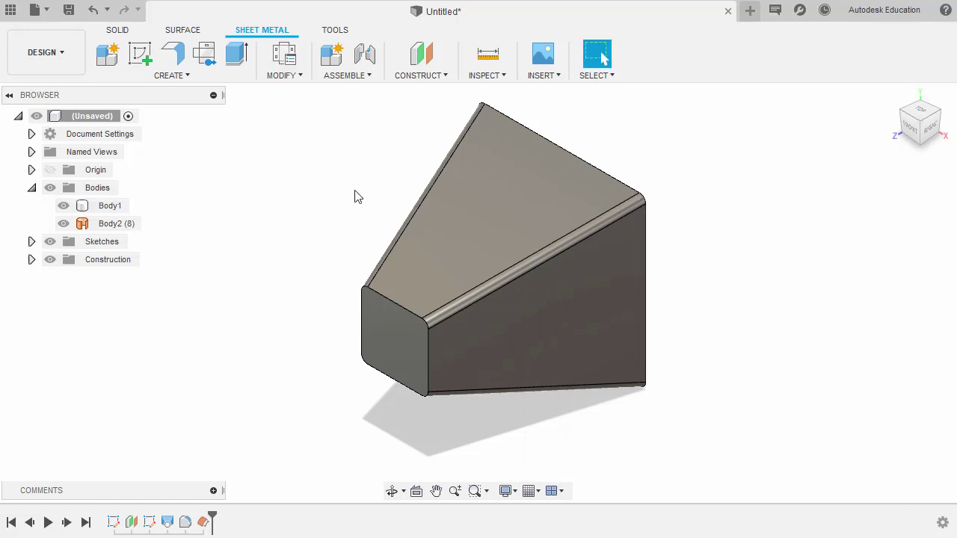
Create a sketch on the funnel's top face and project that face into it
click(440, 224)
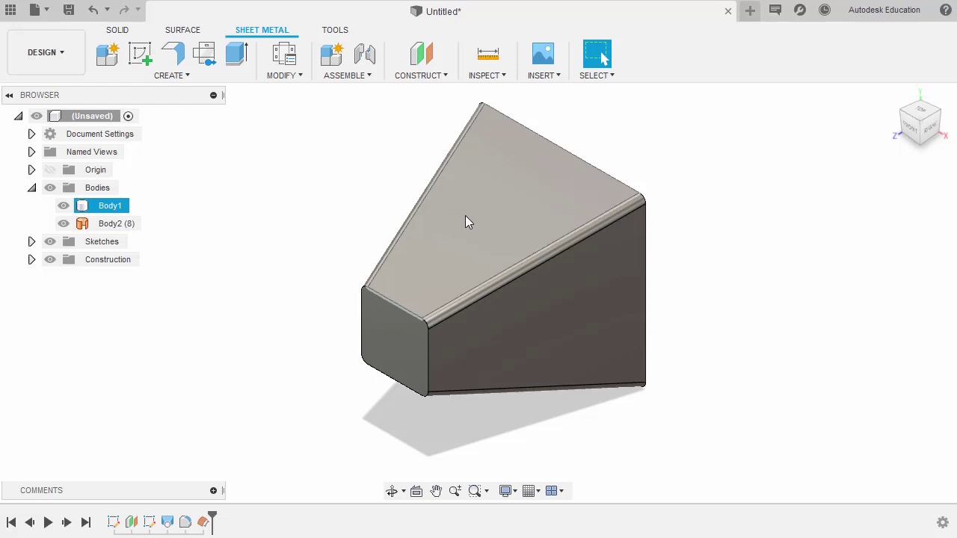
click(465, 217)
right_click(467, 222)
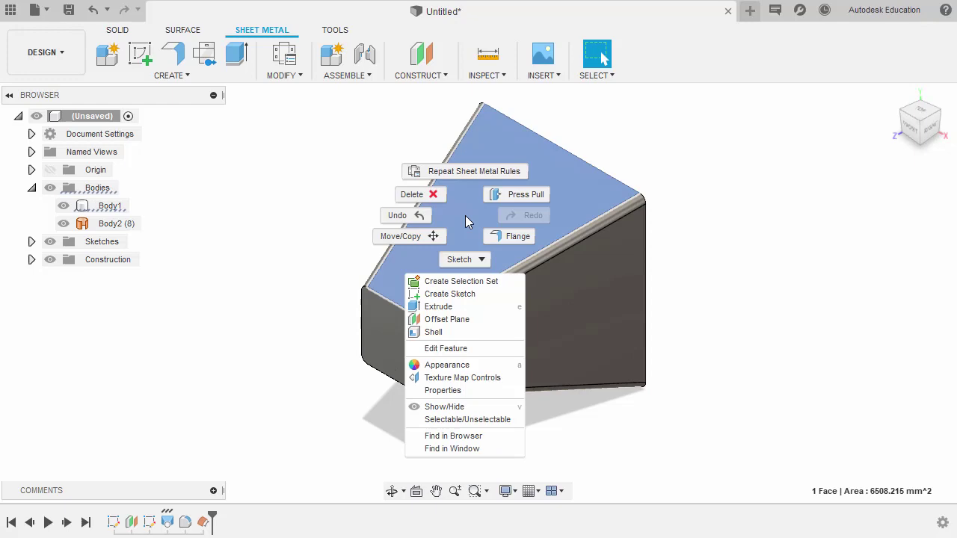
click(463, 295)
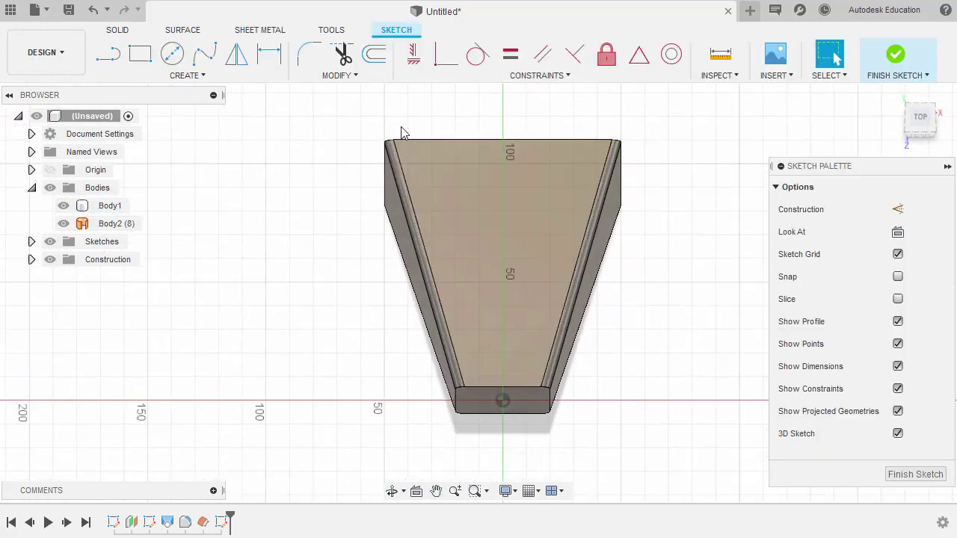
key(p)
middle_drag(402, 132, 329, 143)
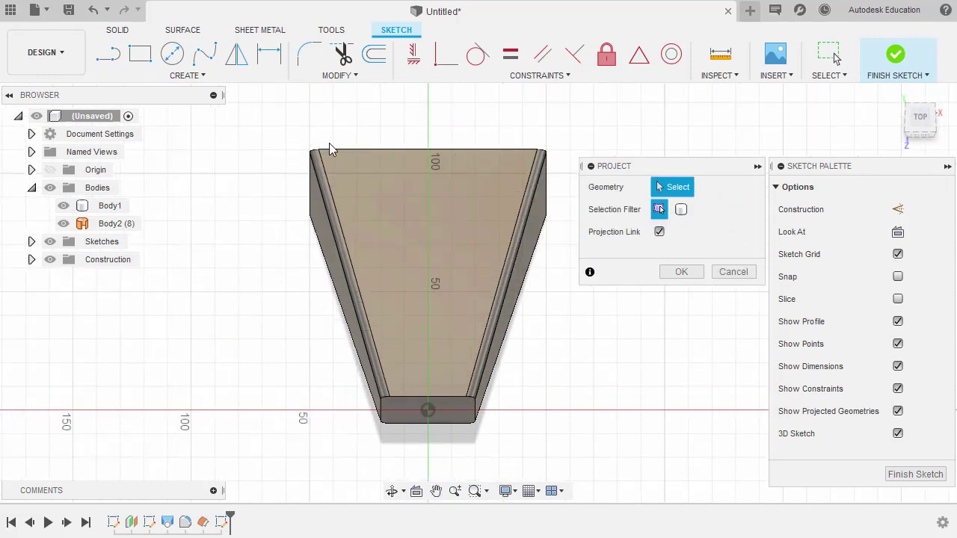
click(347, 174)
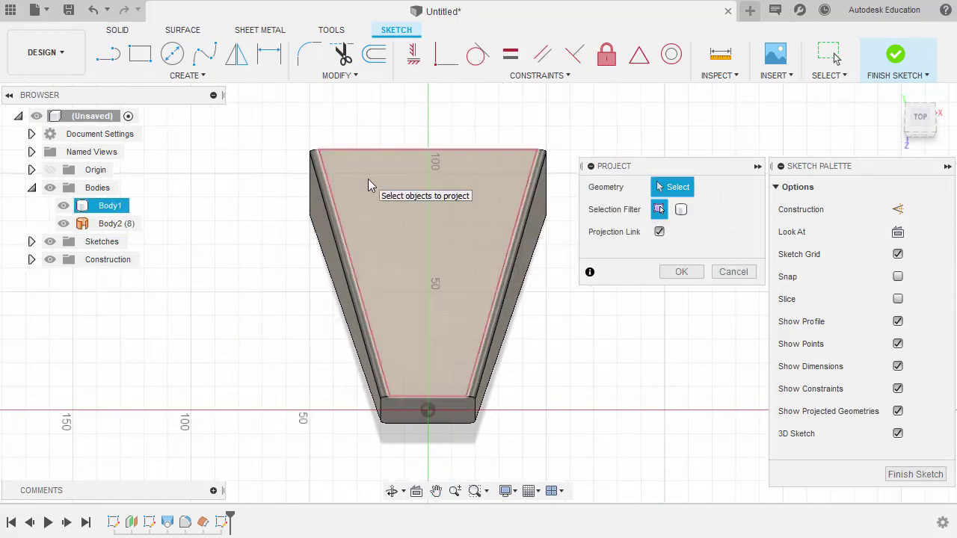
click(368, 178)
shift+middle_drag(368, 179, 252, 122)
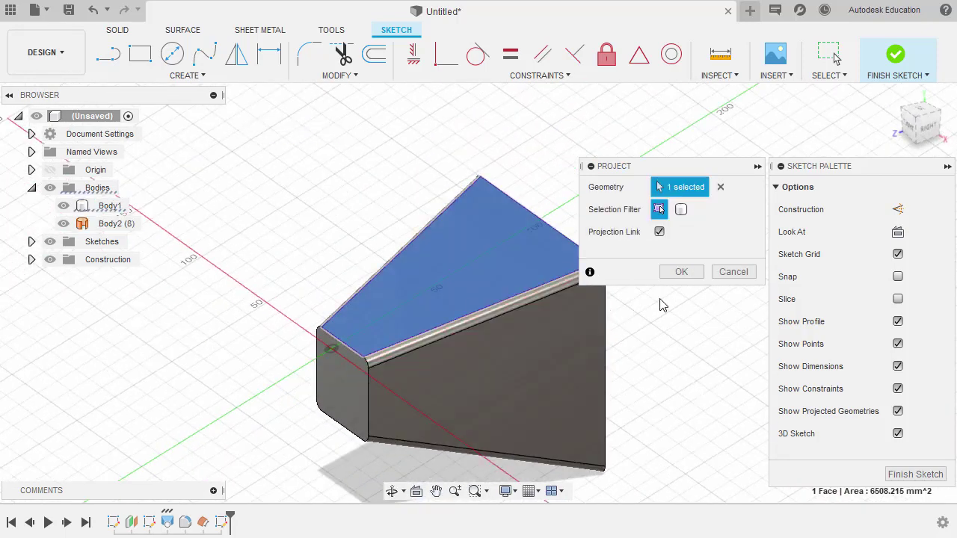
click(692, 274)
Hide Body1 to reveal Body2 and finish the sketch
shift+middle_drag(465, 235, 485, 218)
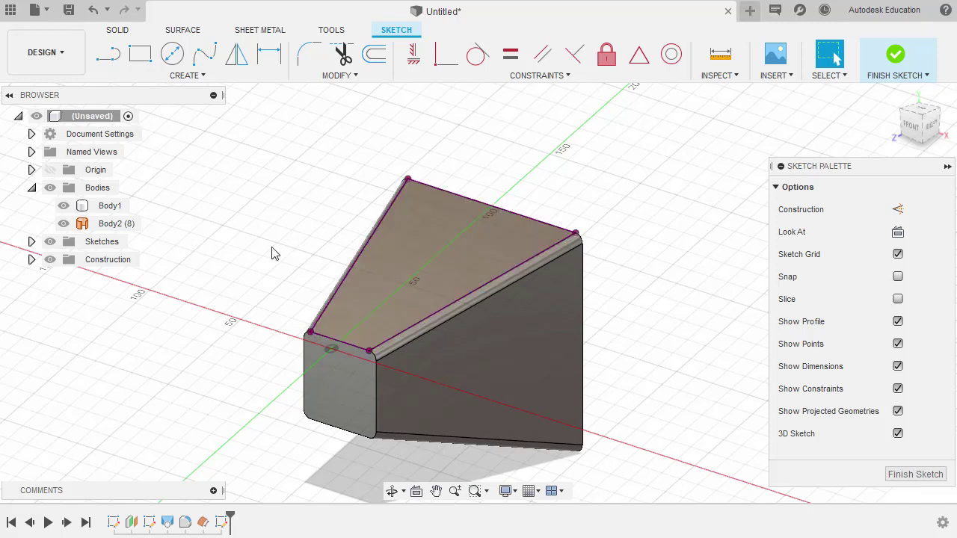
click(63, 208)
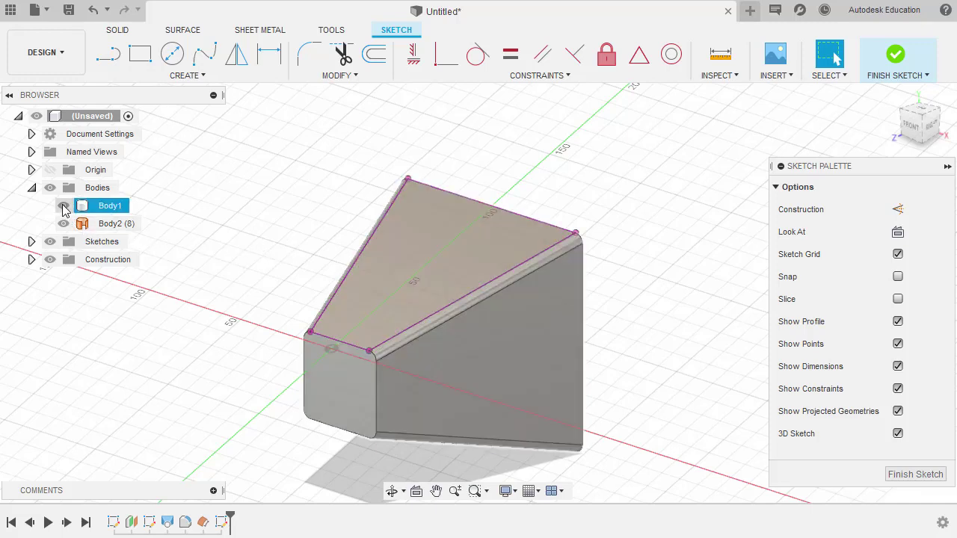
click(64, 207)
shift+middle_drag(60, 208, 302, 208)
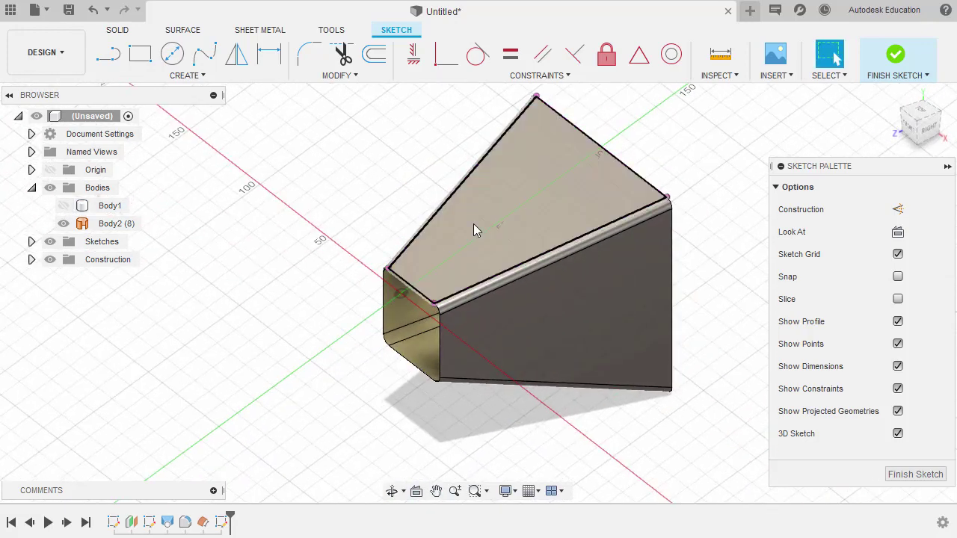
click(895, 57)
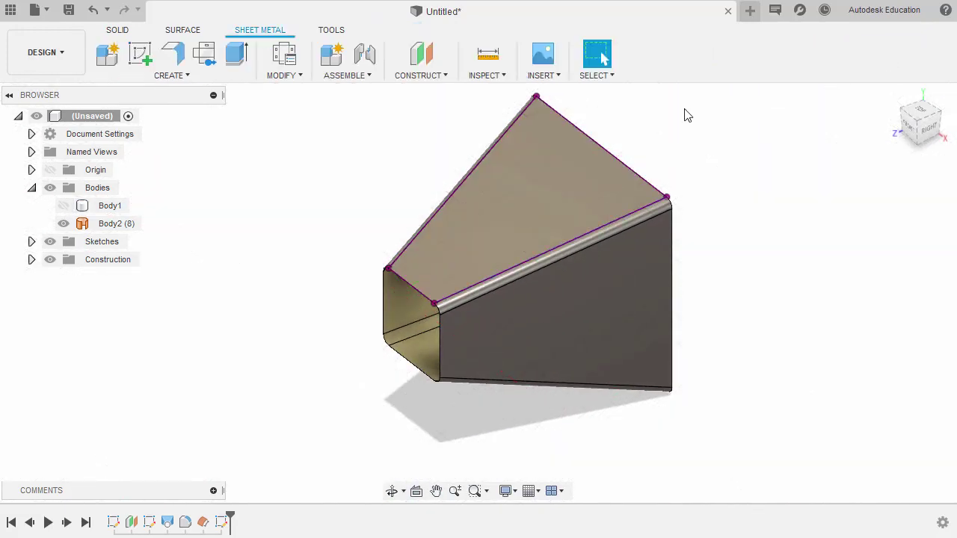
Build a flange from the projected top-face profile, thickened to Side 2 with the October Fusion 360 MC rule
click(173, 56)
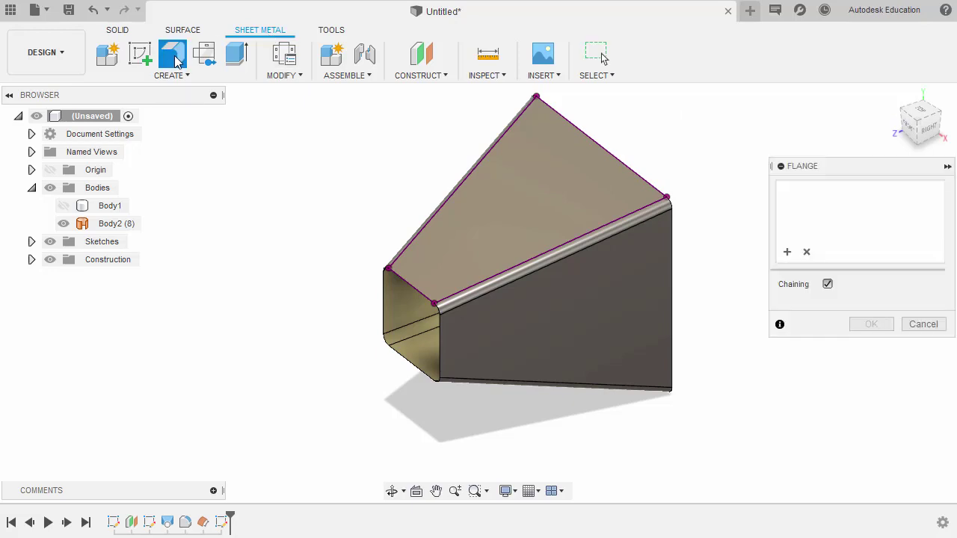
click(431, 248)
shift+middle_drag(427, 246, 449, 255)
scroll(452, 256, up, 2)
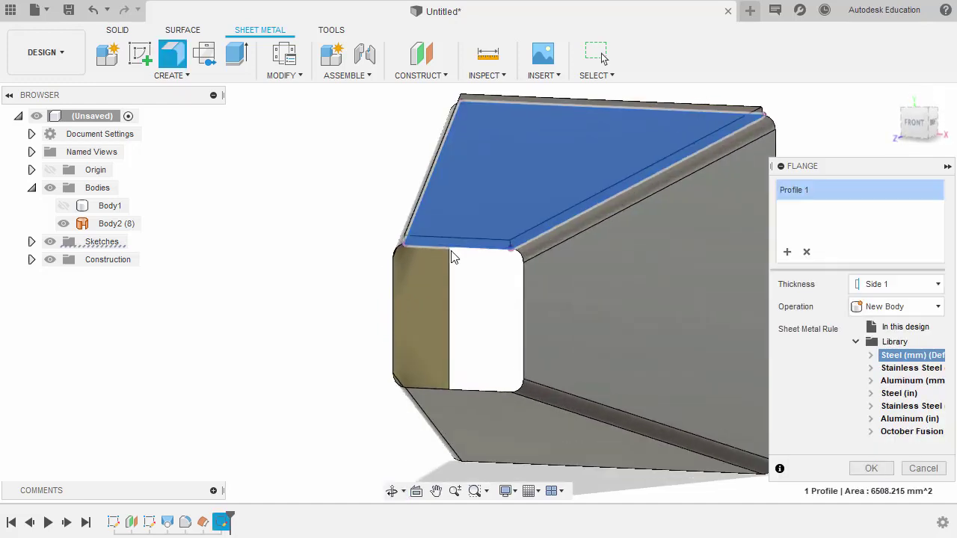
scroll(449, 253, up, 4)
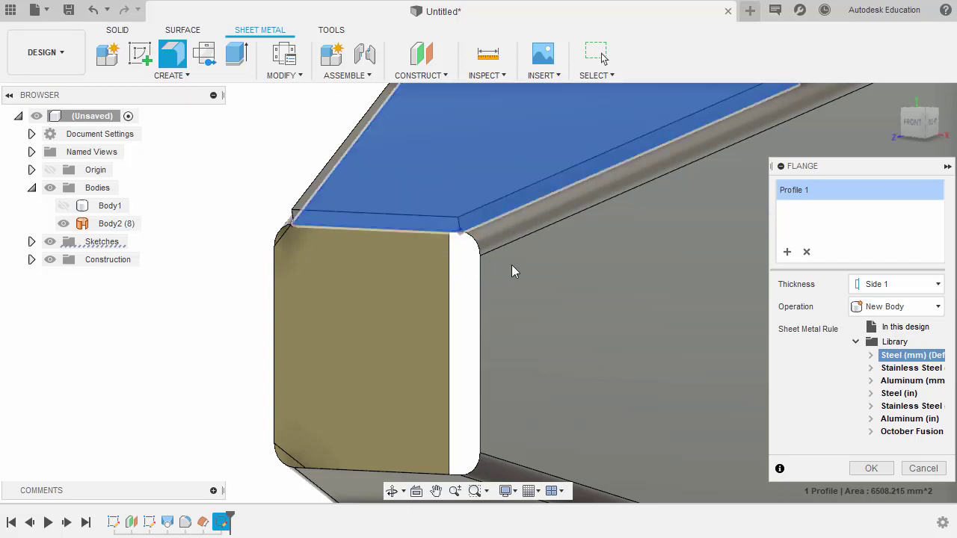
click(902, 287)
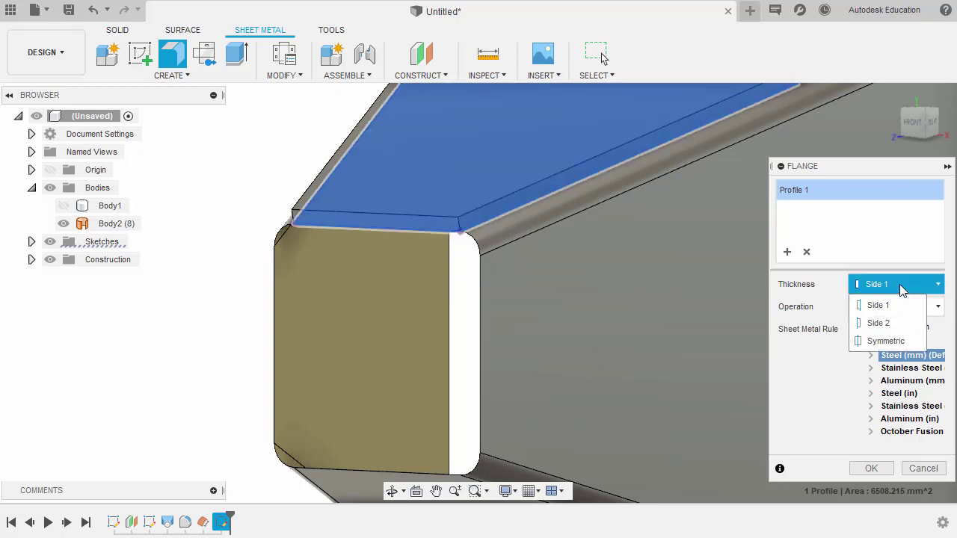
click(890, 323)
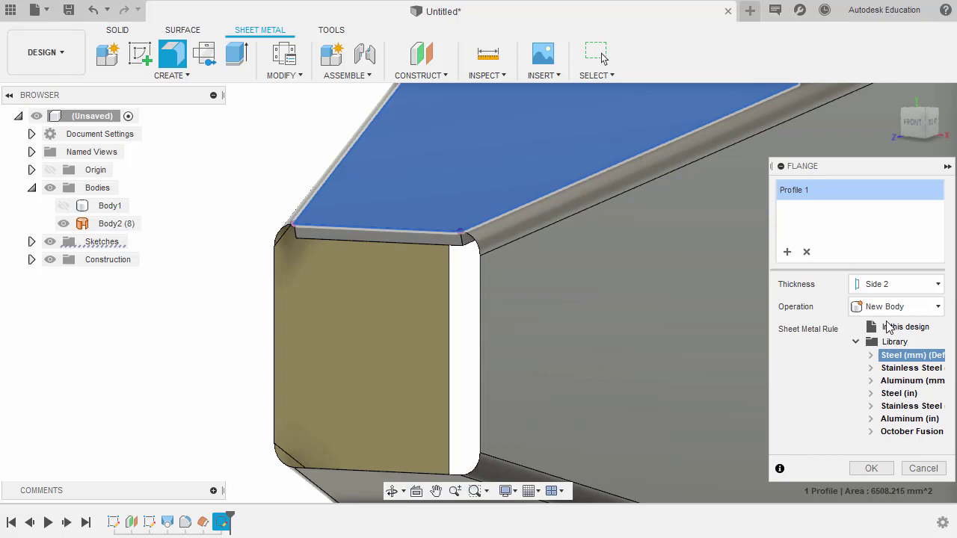
click(907, 436)
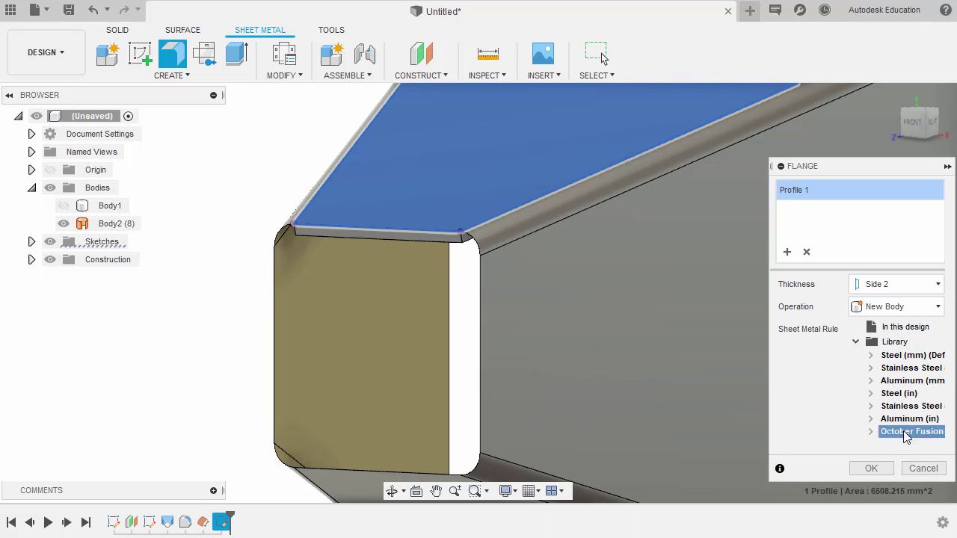
click(872, 468)
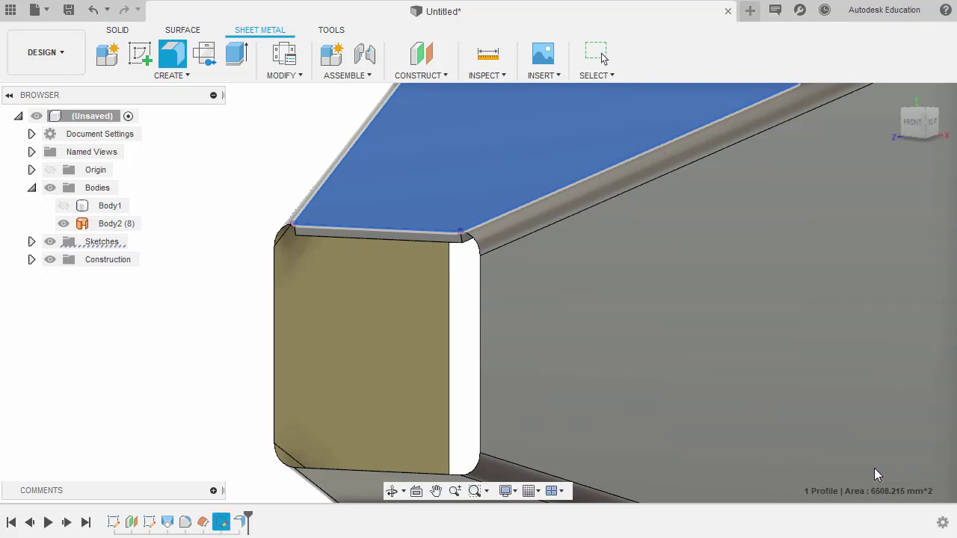
scroll(881, 117, down, 2)
click(895, 102)
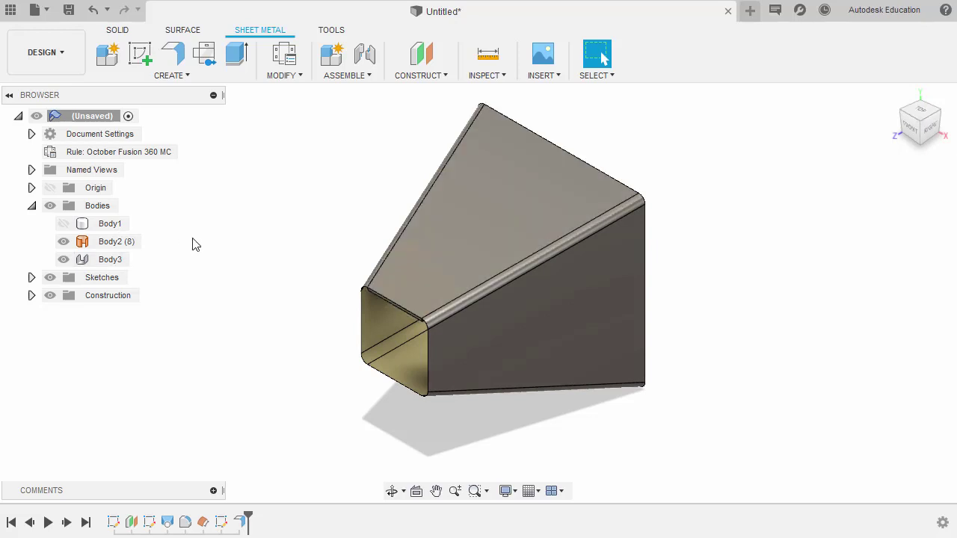
click(125, 247)
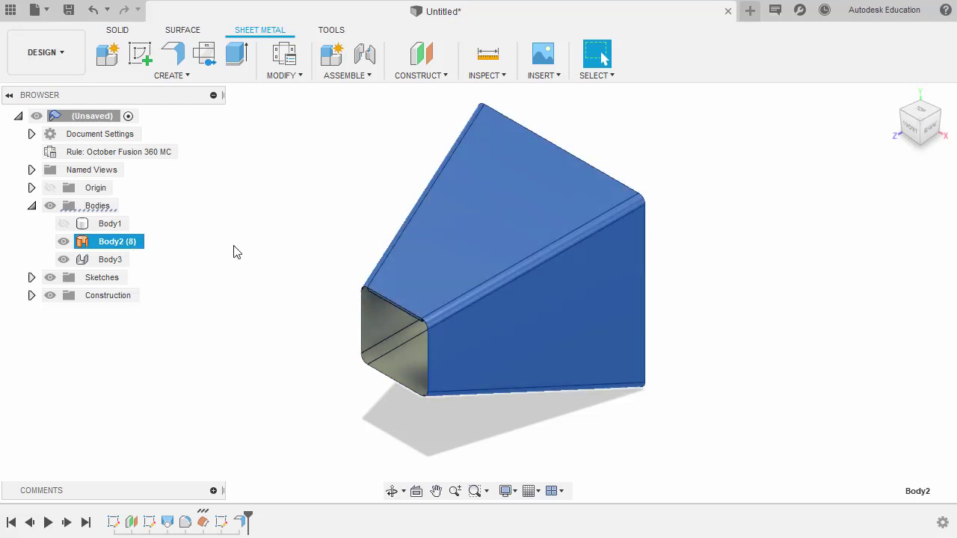
click(235, 250)
shift+middle_drag(235, 249, 269, 233)
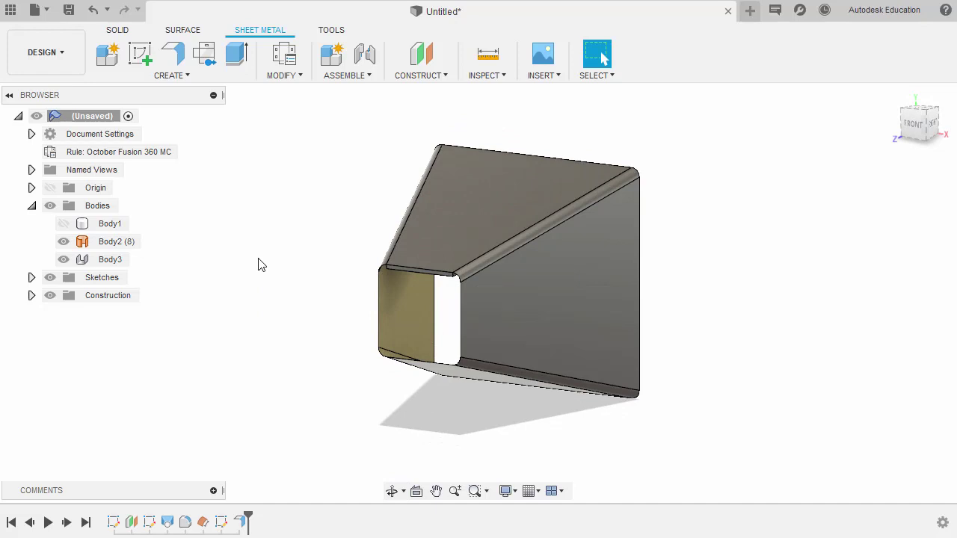
Split Body2 with the XZ origin plane, producing Body4 alongside it
key(s)
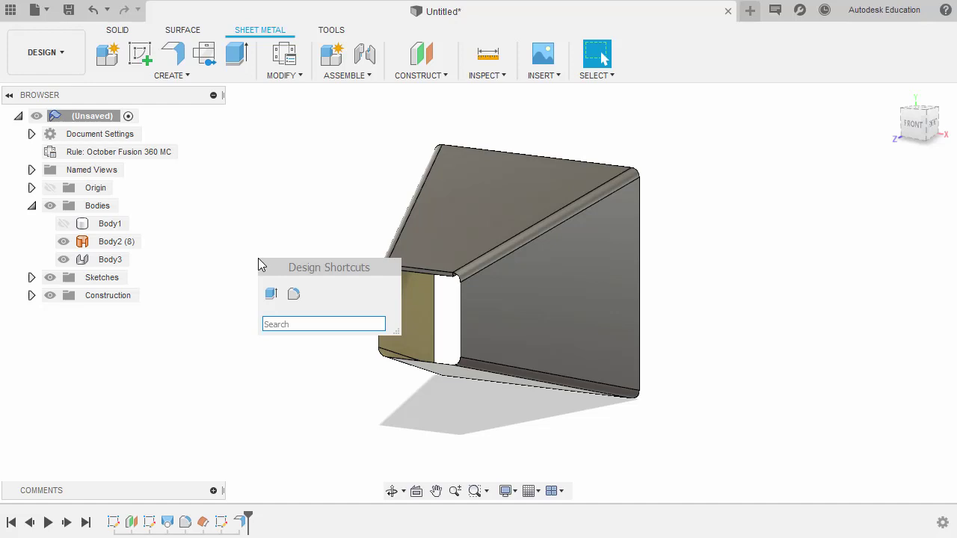
text(s)
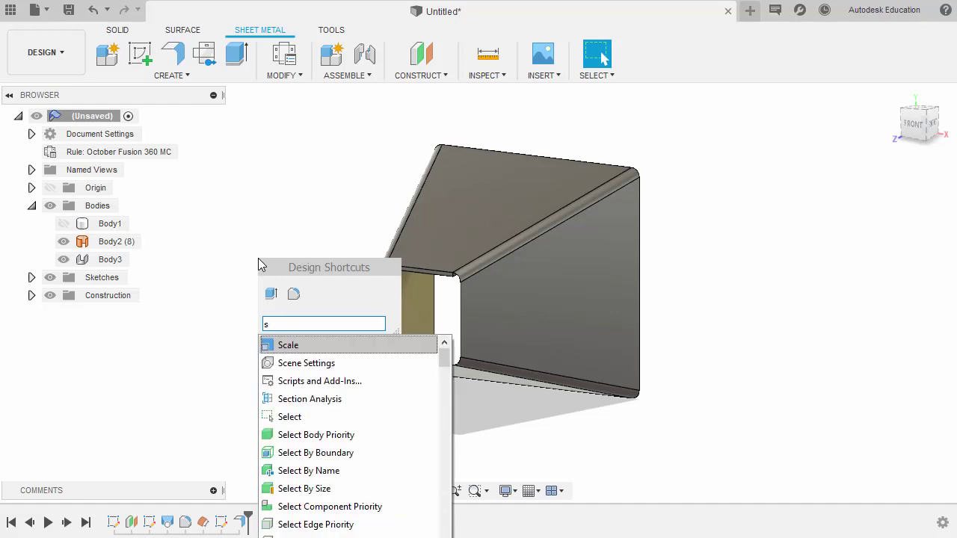
text(p)
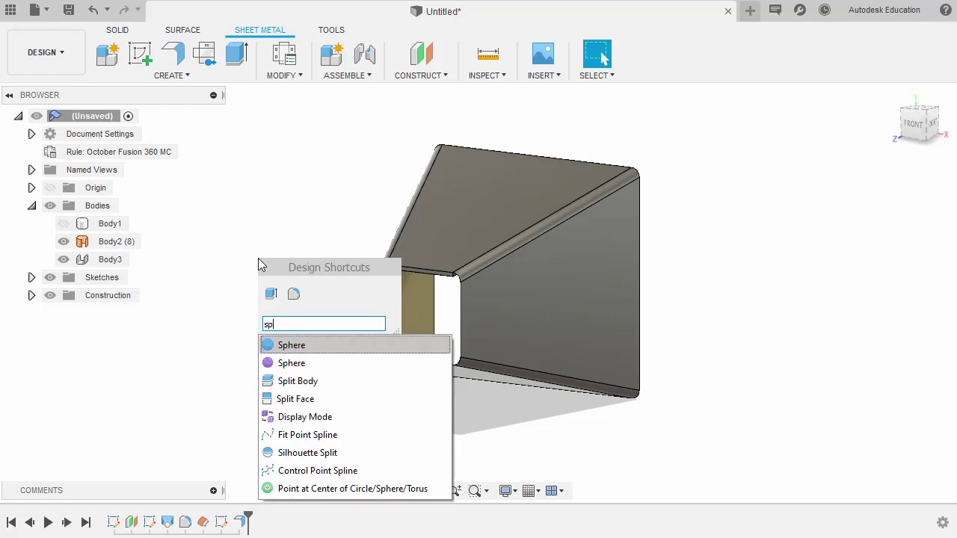
click(303, 383)
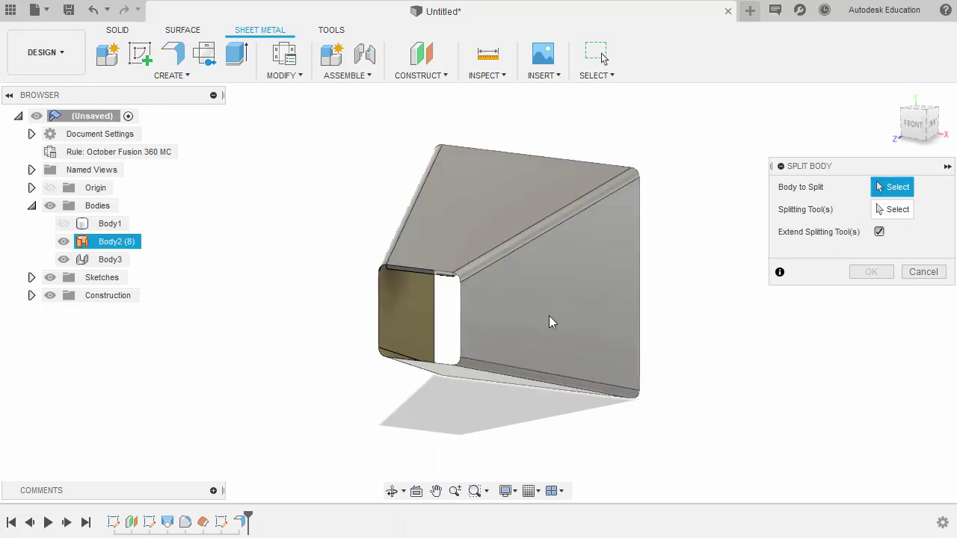
click(110, 247)
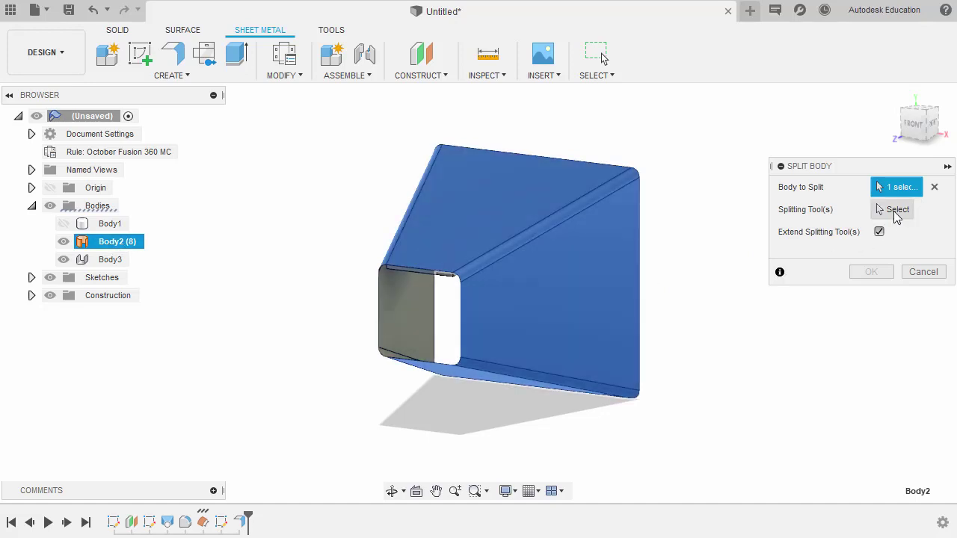
click(896, 213)
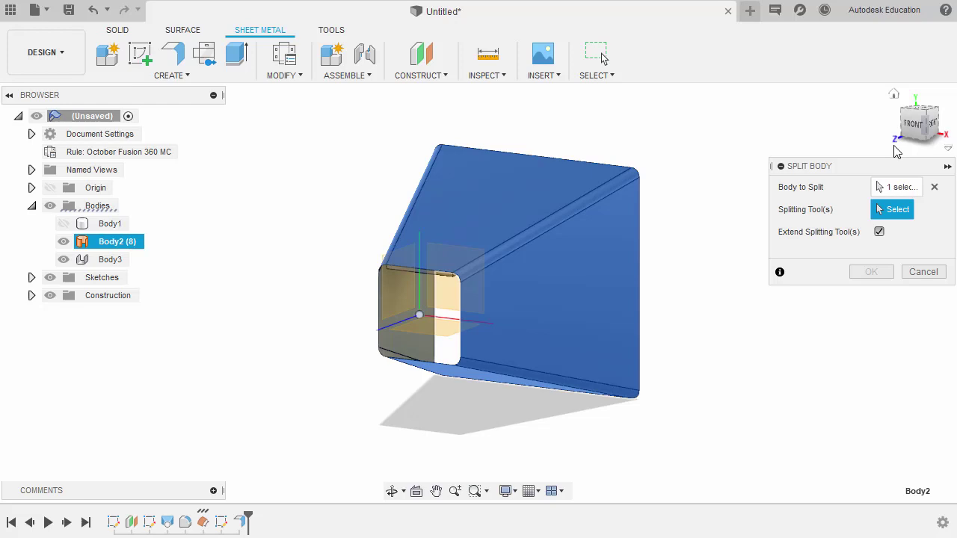
click(33, 188)
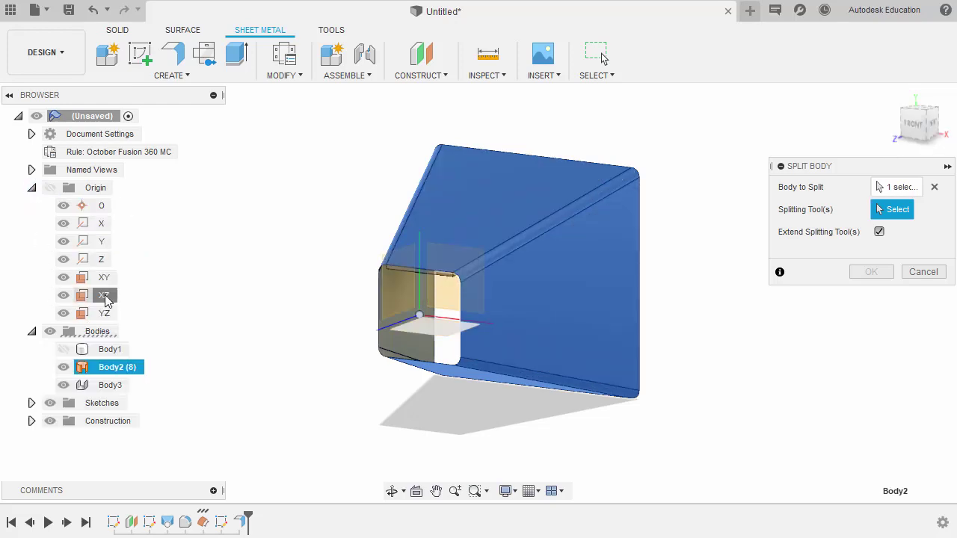
click(106, 299)
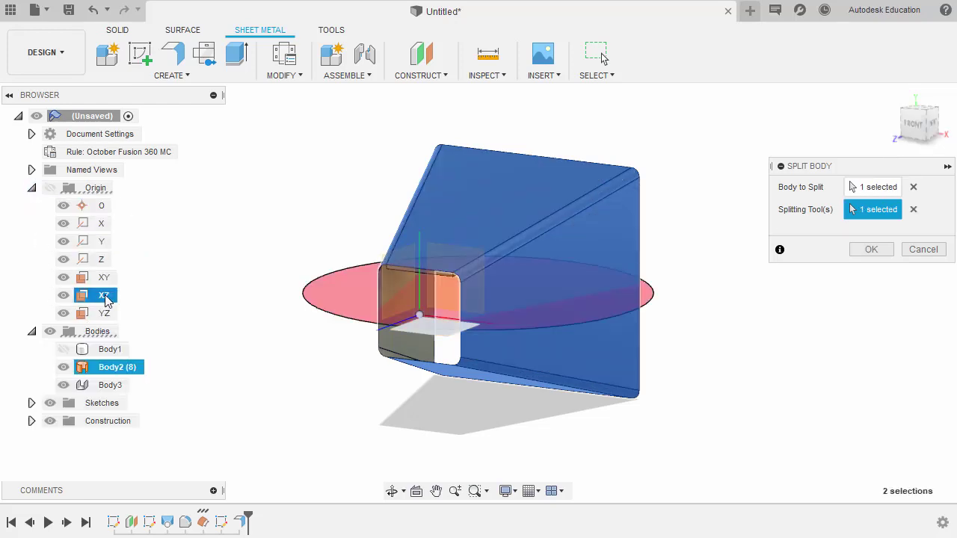
click(872, 250)
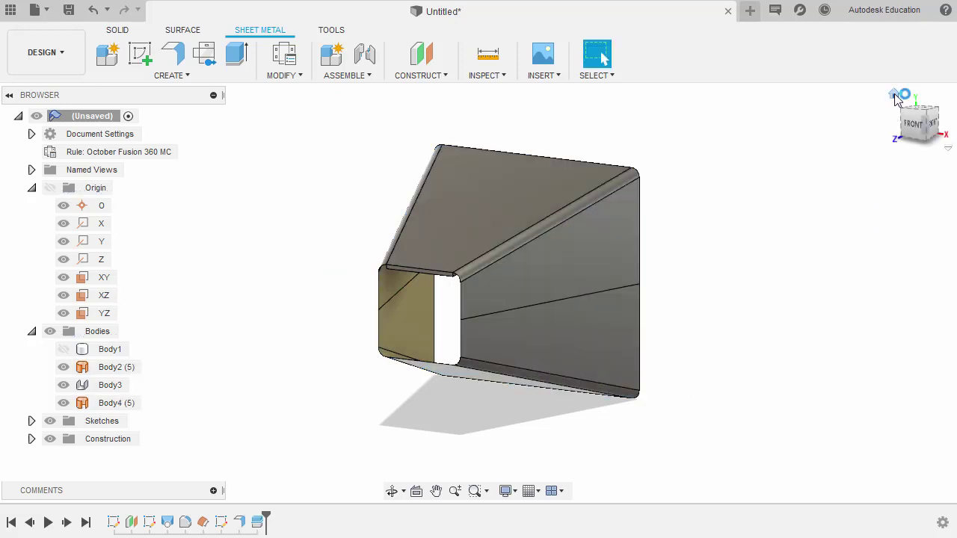
click(897, 98)
click(127, 368)
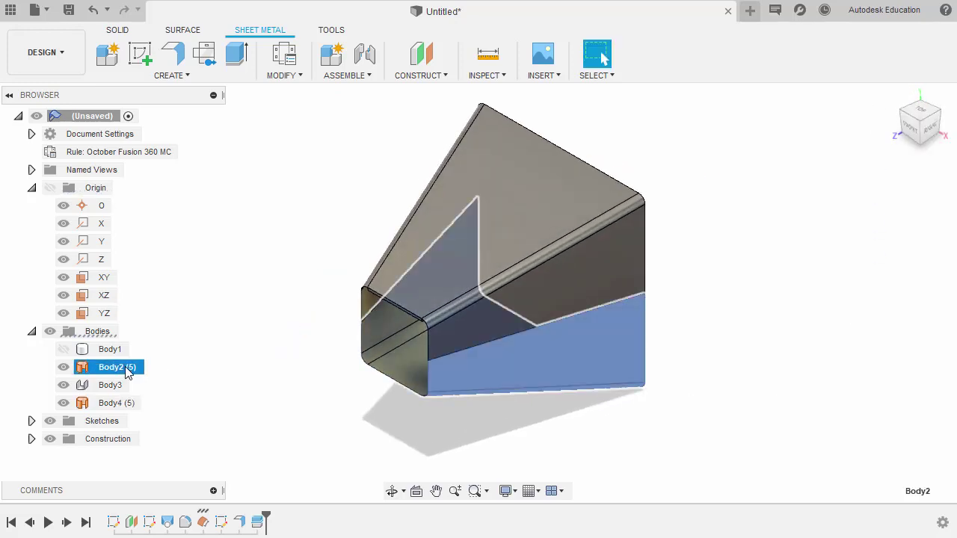
click(119, 403)
click(127, 367)
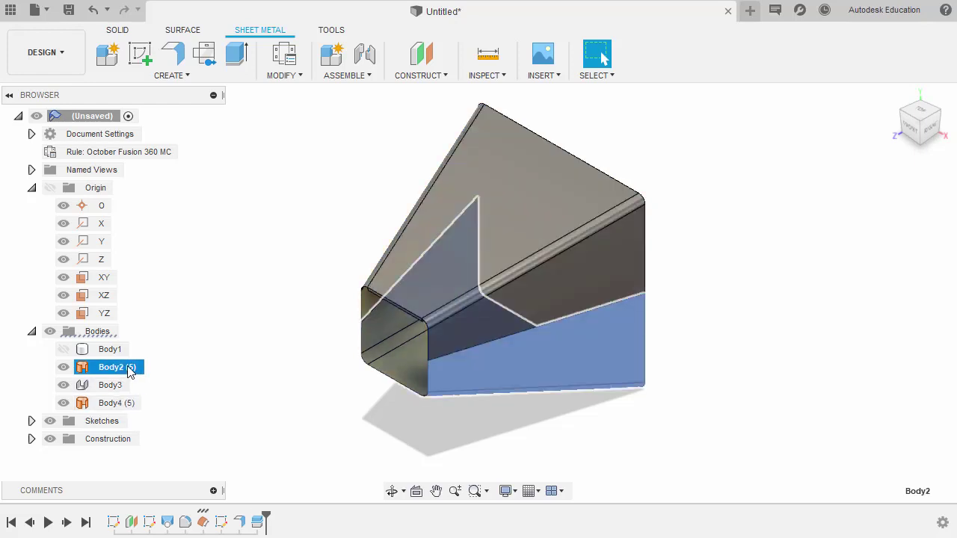
click(243, 367)
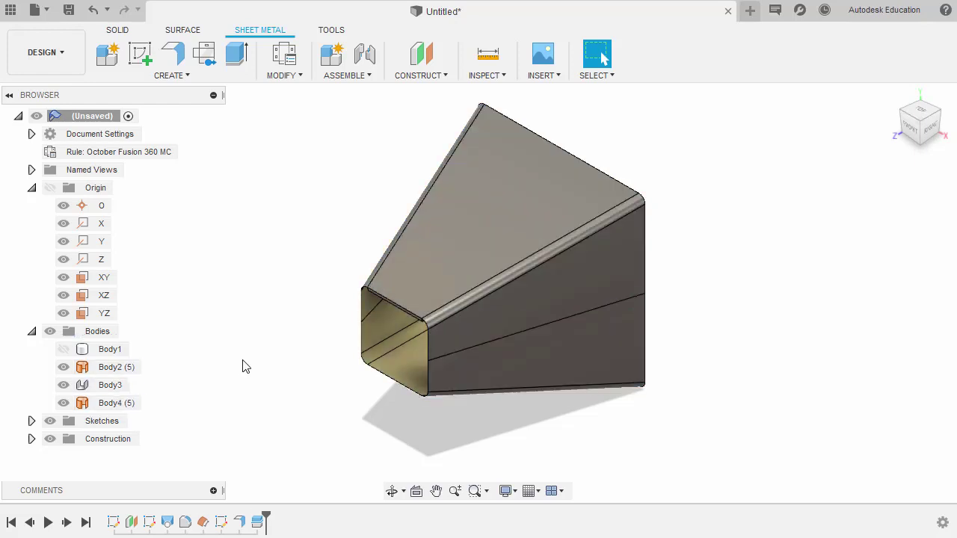
click(132, 368)
click(129, 407)
click(271, 318)
Thicken Body2's surfaces by -2 mm as new body Body5, then check Body5
key(s)
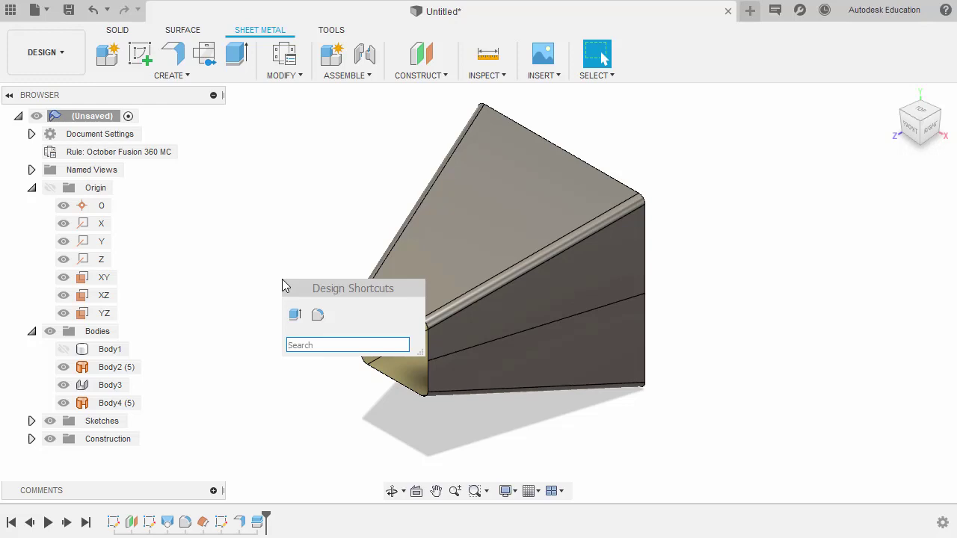
text(th)
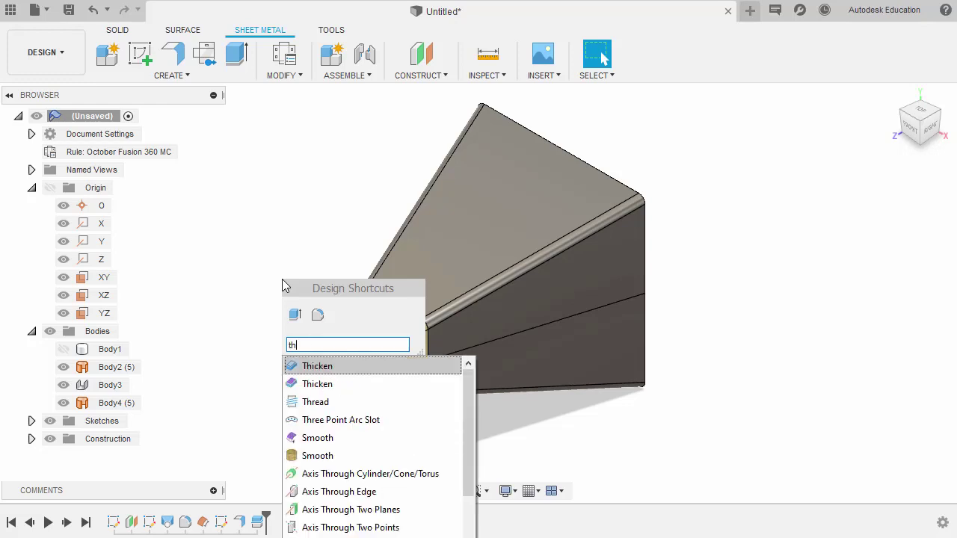
click(316, 367)
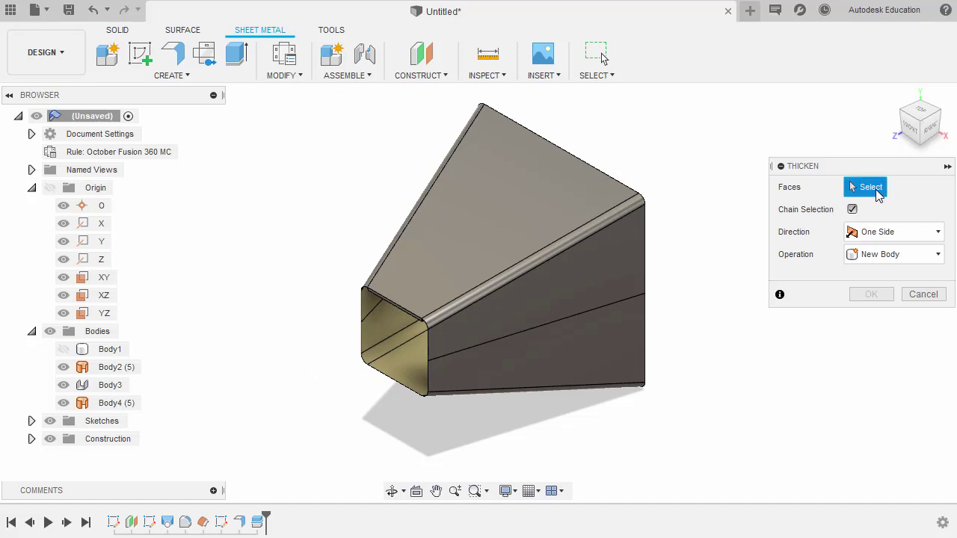
click(111, 367)
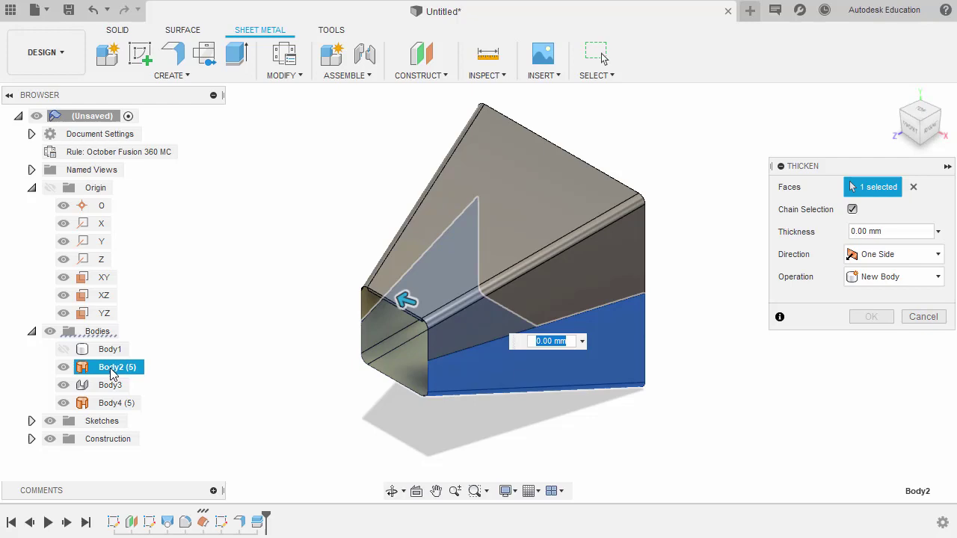
shift+middle_drag(348, 367, 367, 335)
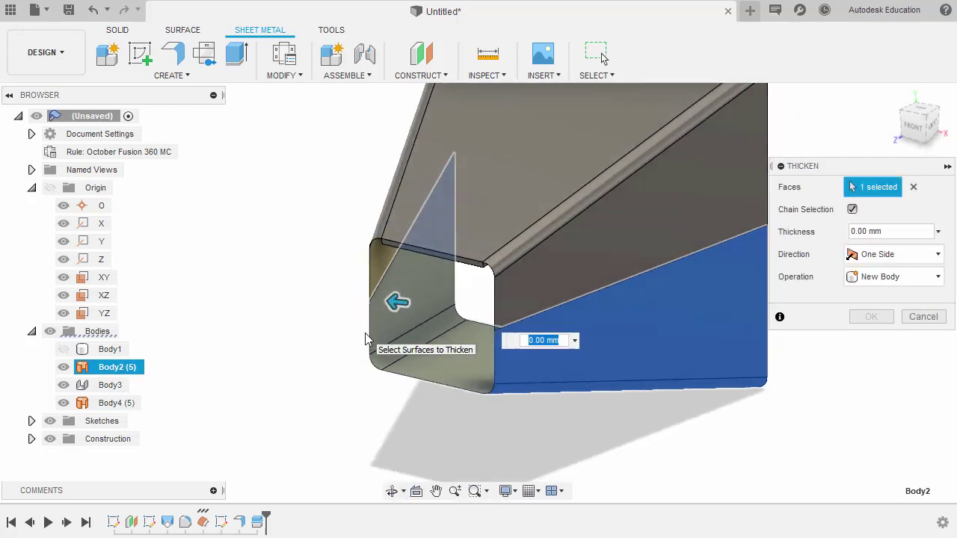
text(2)
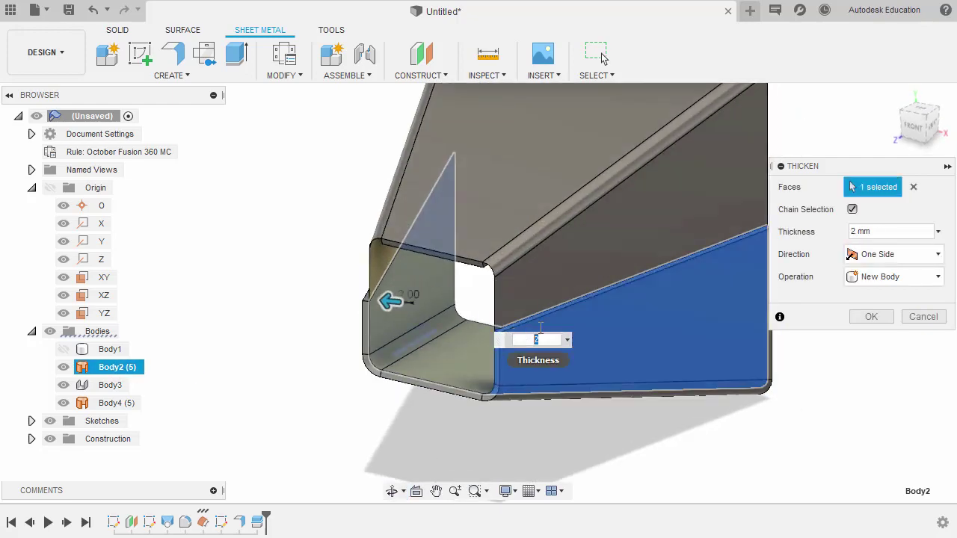
shift+middle_drag(540, 328, 411, 405)
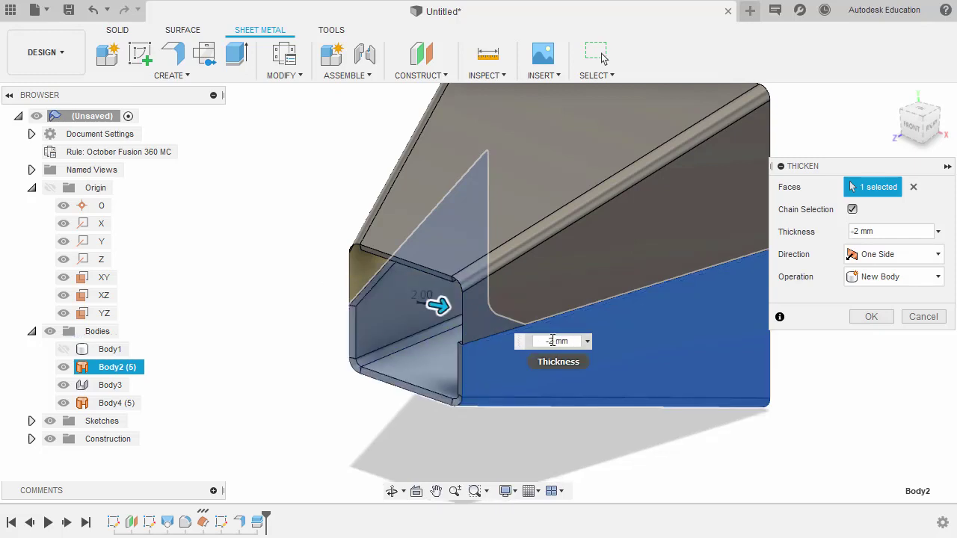
key(Return)
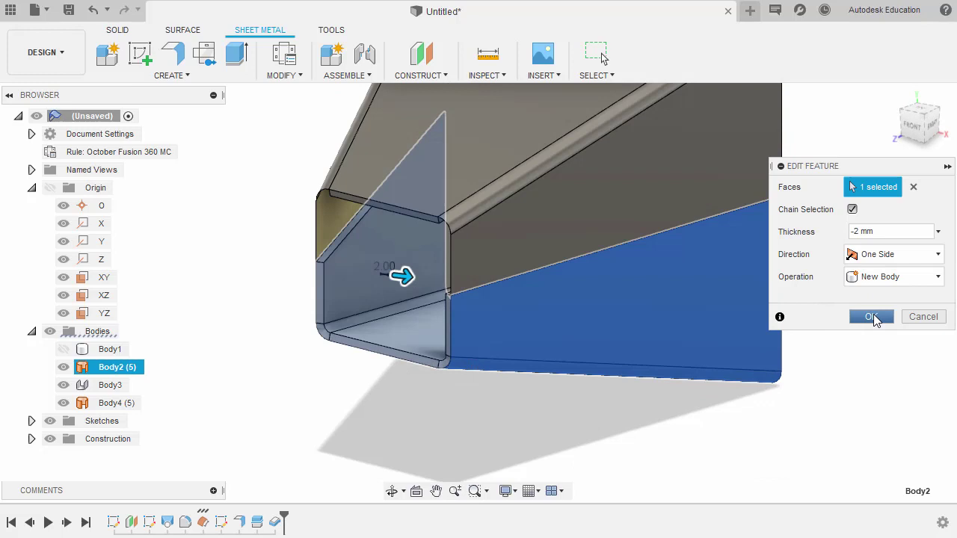
click(872, 316)
click(894, 93)
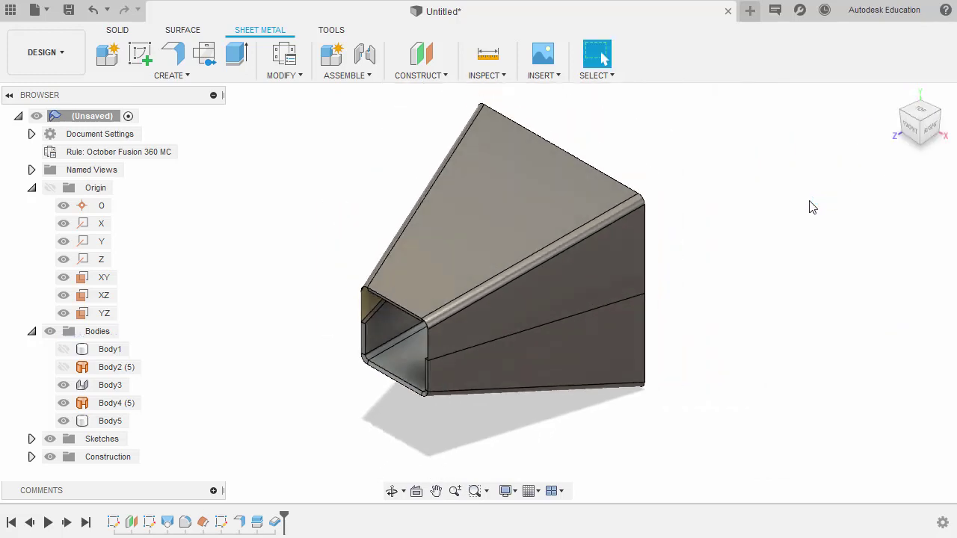
click(104, 423)
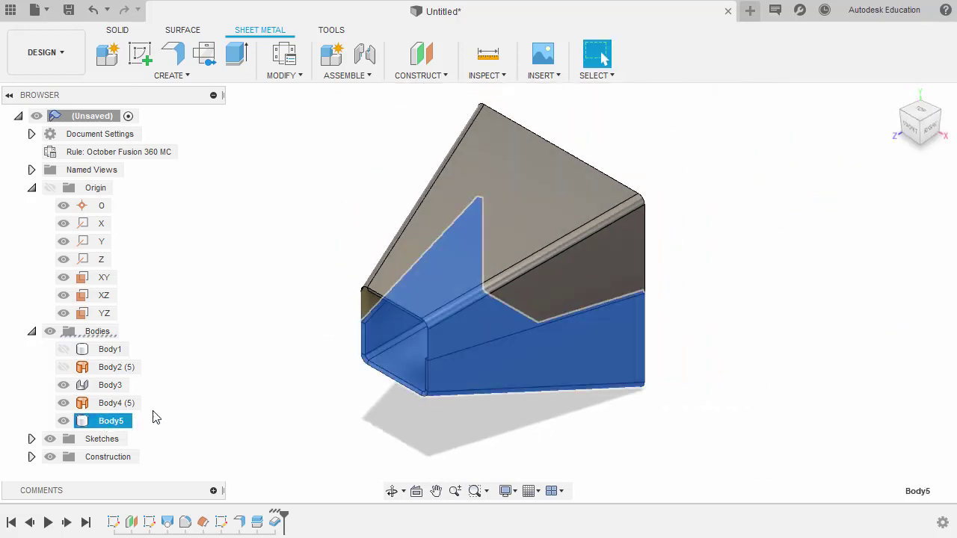
click(262, 393)
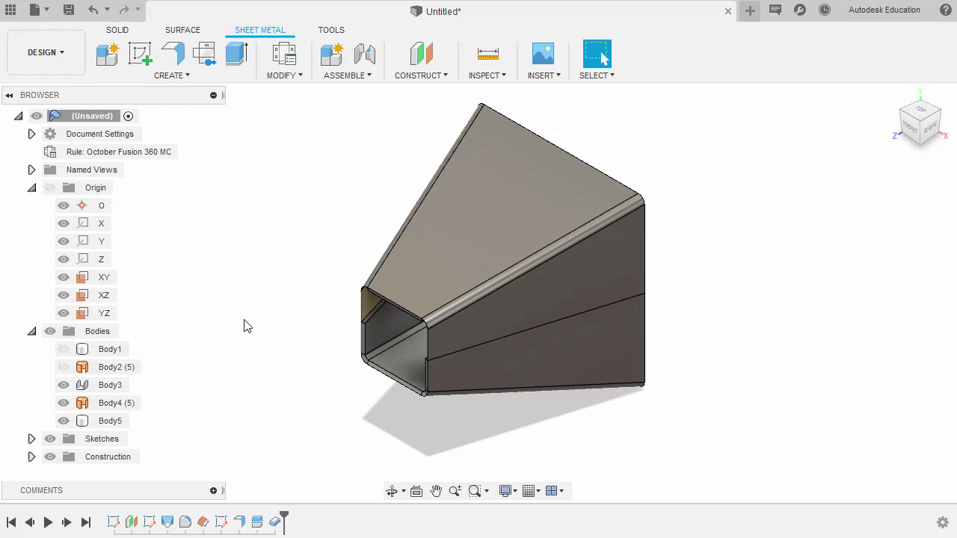
Thicken Body4's surfaces by -2 mm as new body Body6
text(s)
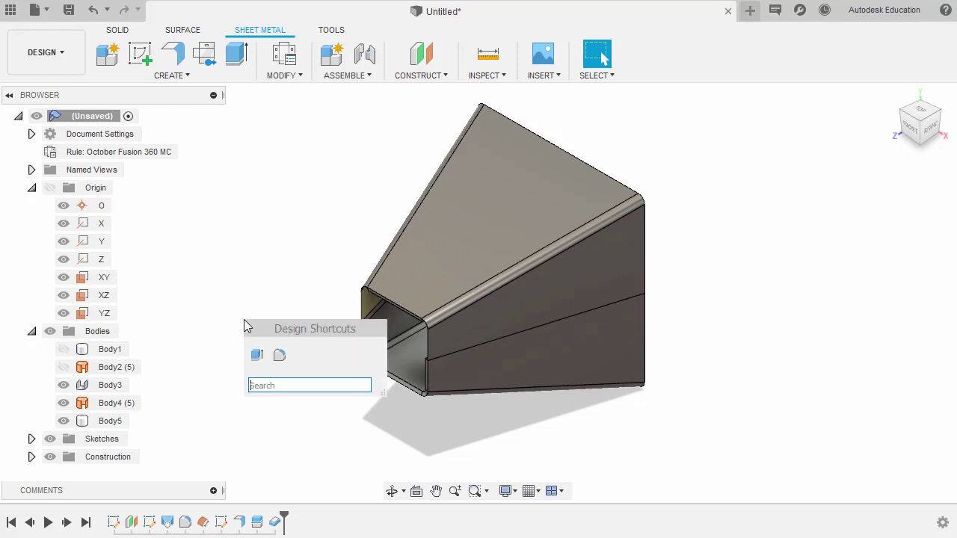
text(th)
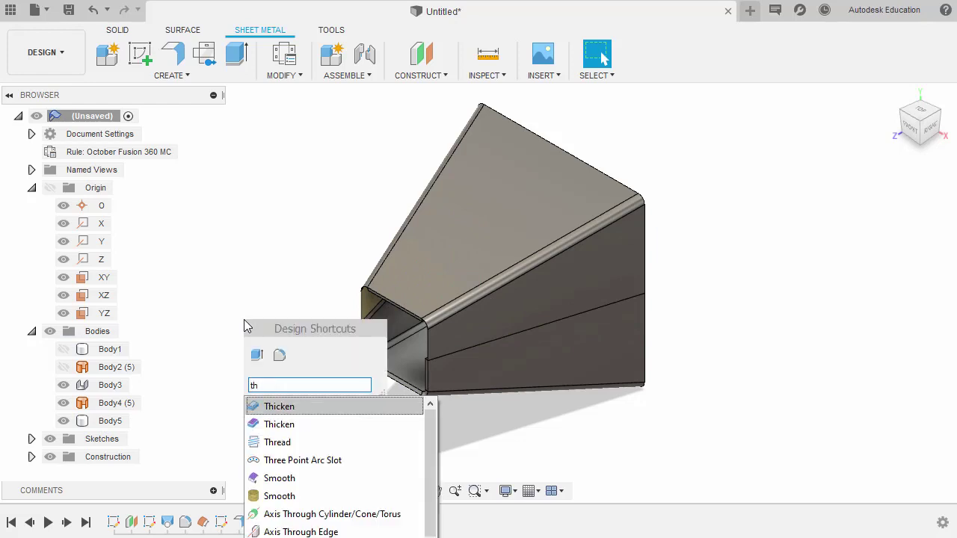
click(293, 412)
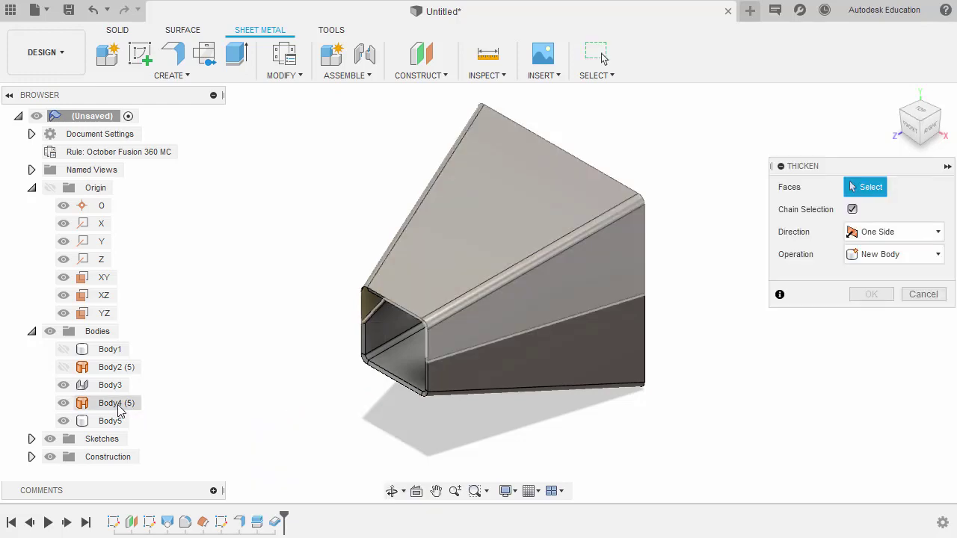
click(118, 409)
shift+middle_drag(380, 327, 403, 300)
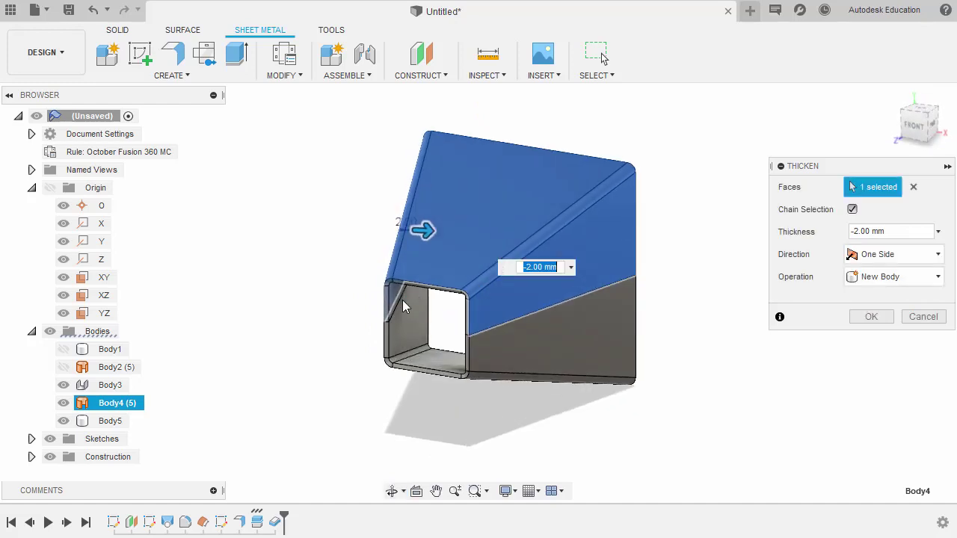
click(875, 327)
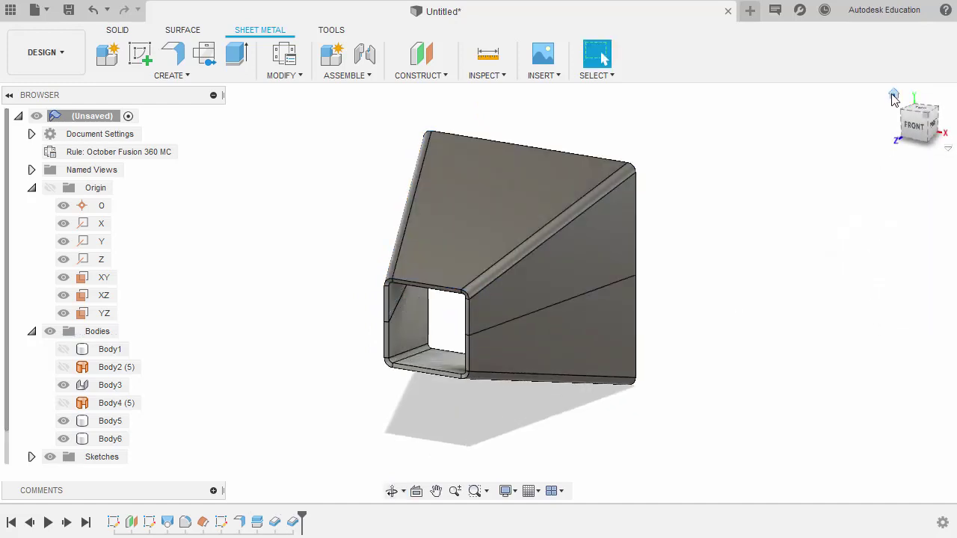
click(894, 102)
Hide Body5 to expose Body6's inner channel
click(613, 314)
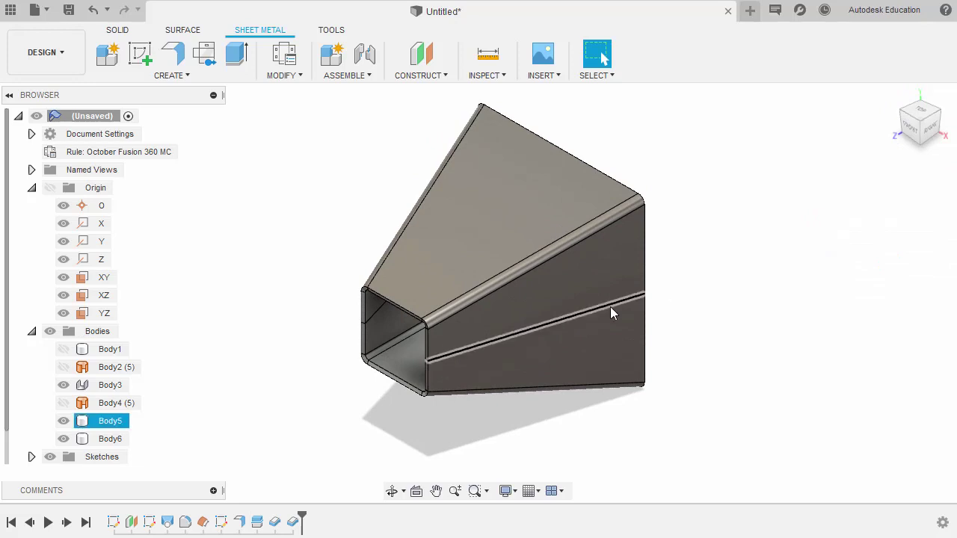
scroll(524, 330, up, 5)
click(235, 385)
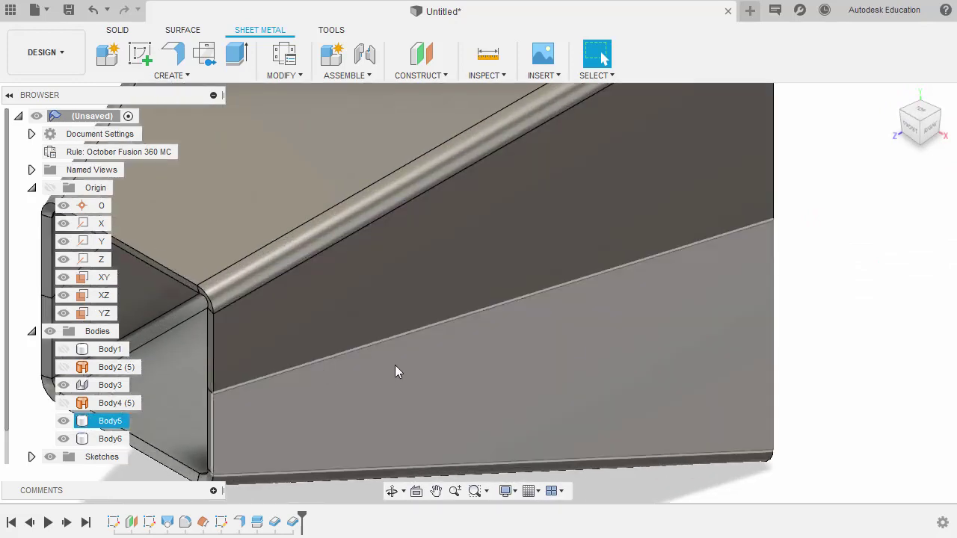
scroll(494, 329, down, 5)
middle_drag(596, 296, 667, 276)
key(Escape)
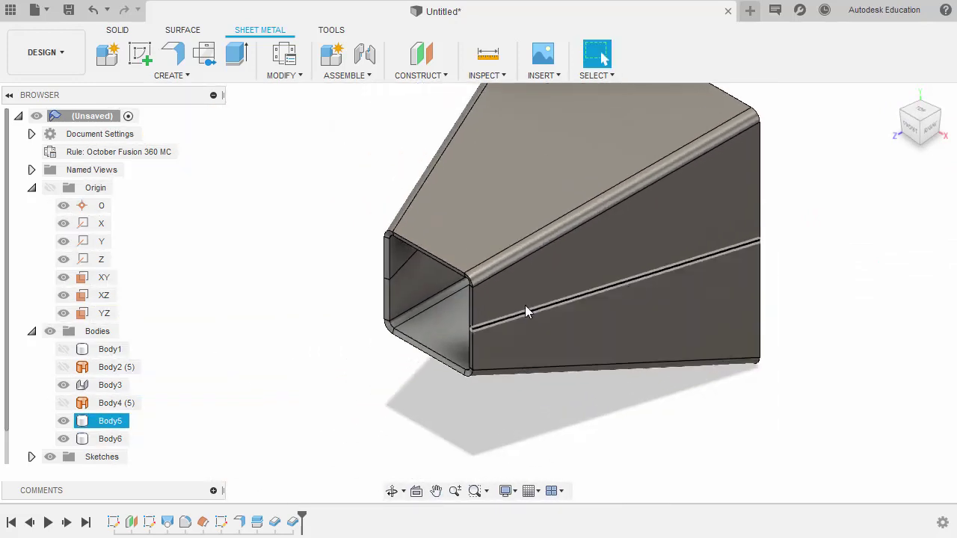
click(513, 347)
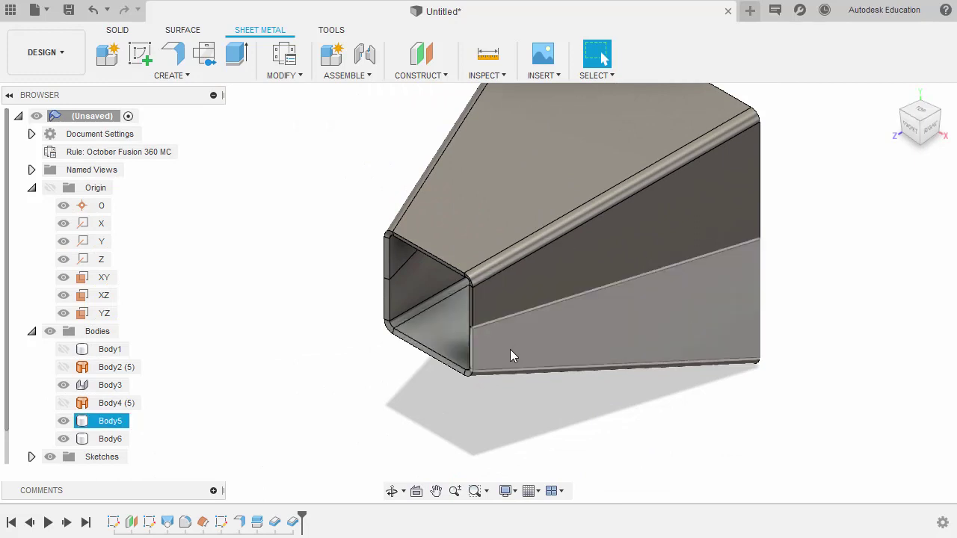
click(510, 349)
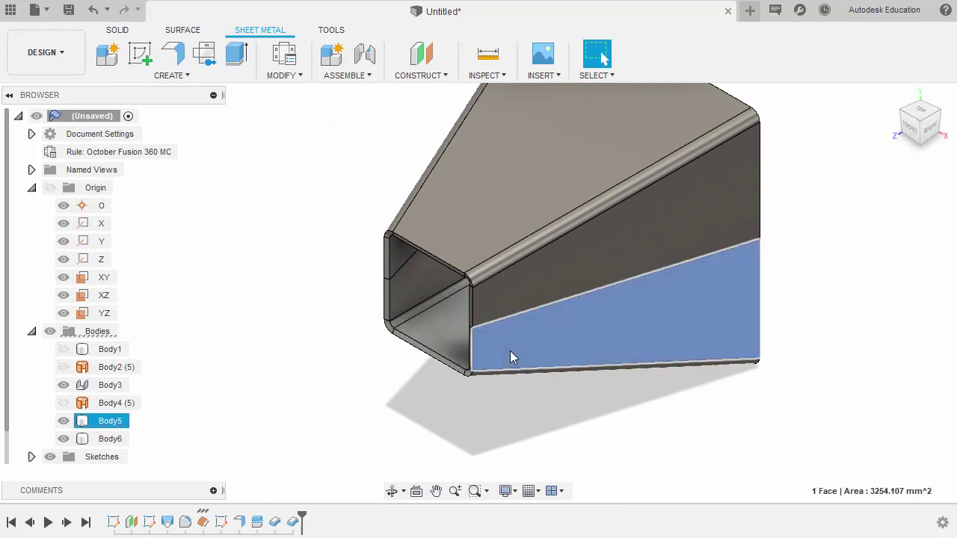
key(v)
click(484, 364)
shift+middle_drag(500, 321, 492, 284)
scroll(464, 329, up, 5)
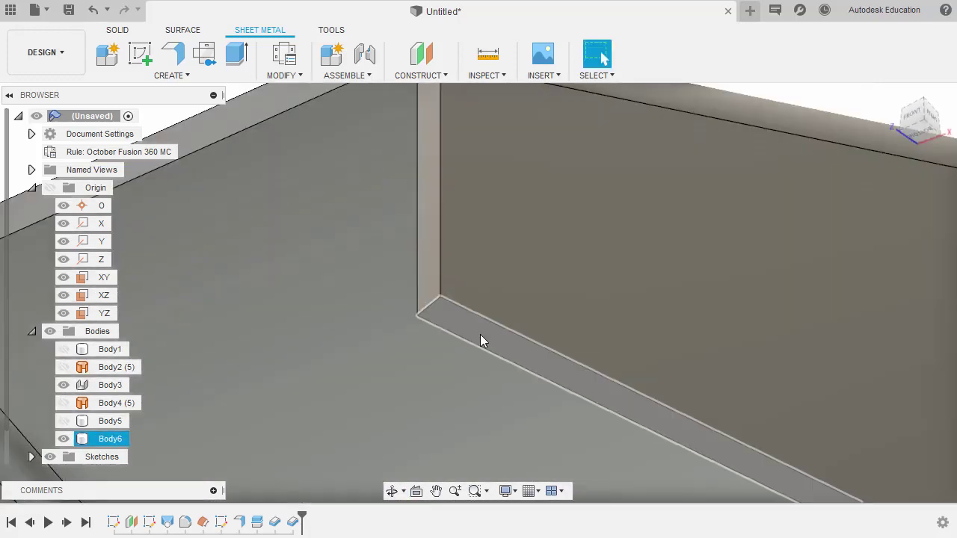
Offset the channel's narrow bottom face by -1 mm
click(481, 339)
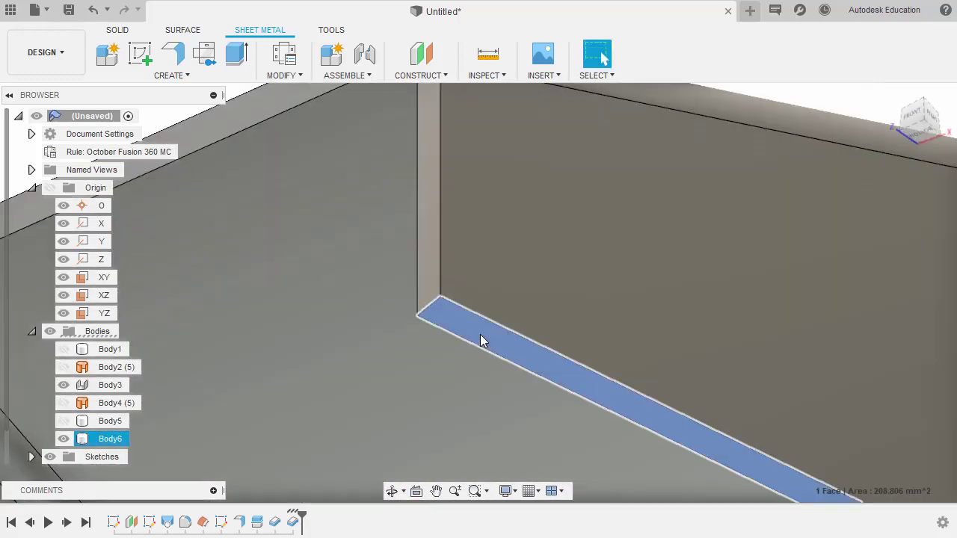
key(q)
shift+middle_drag(480, 333, 481, 341)
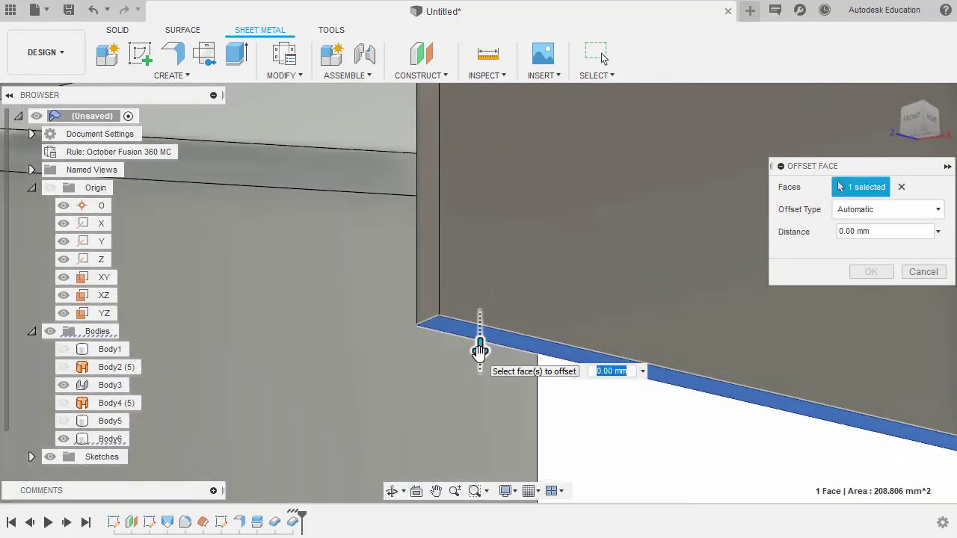
text(-1)
key(Return)
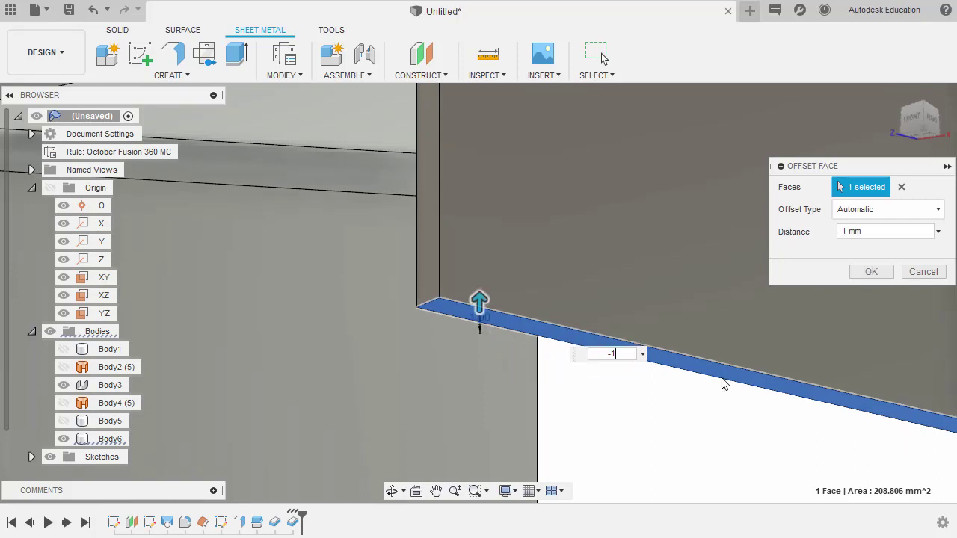
click(872, 272)
scroll(650, 246, down, 10)
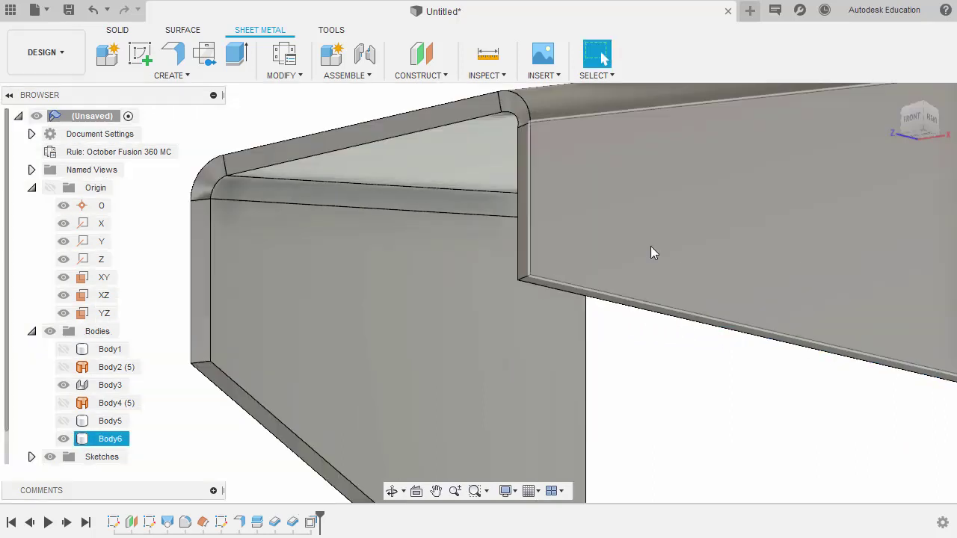
click(342, 333)
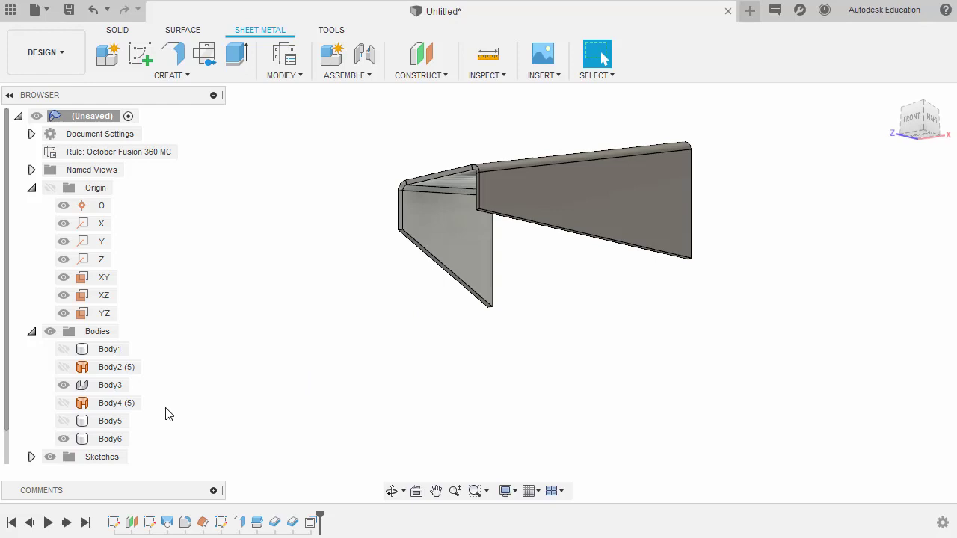
Show Body5, hide Body6, and frame Body5's flange edge
click(67, 422)
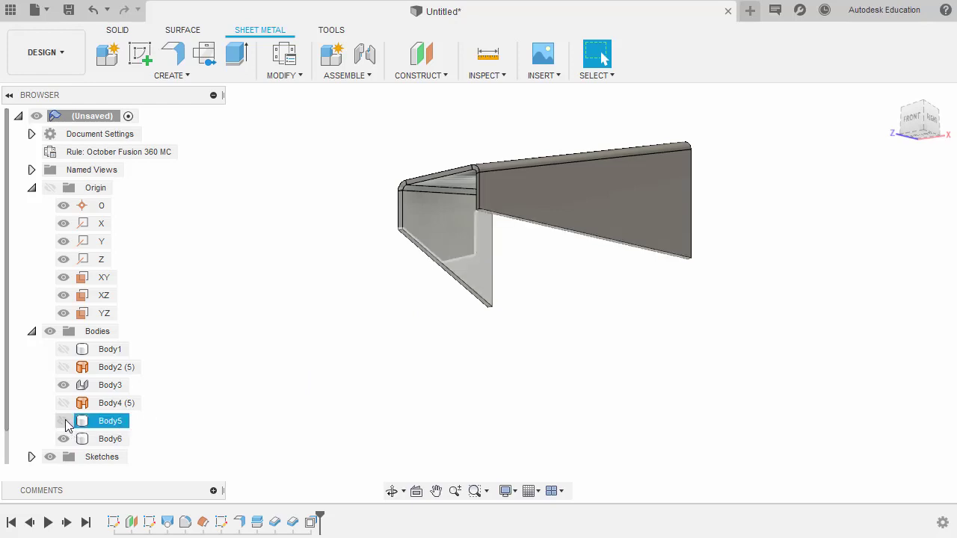
click(65, 422)
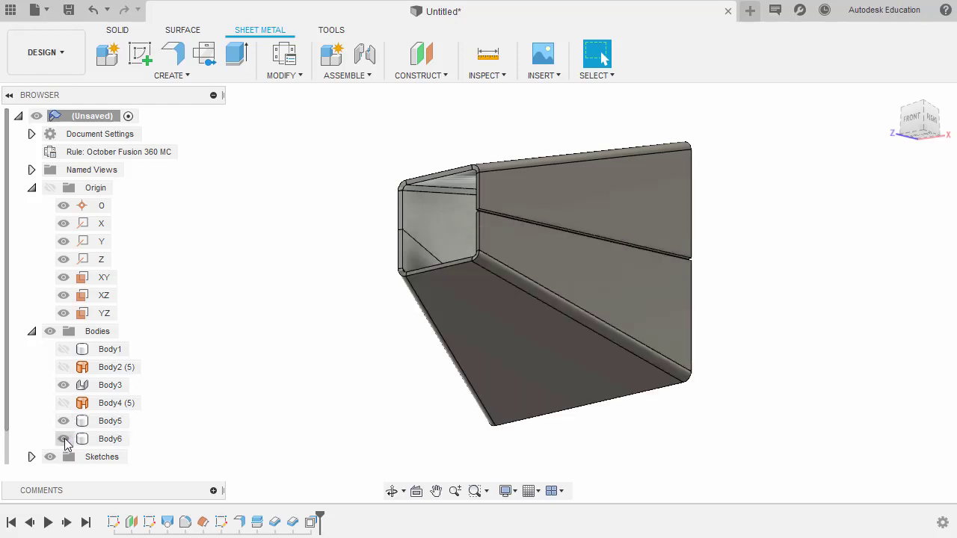
click(65, 439)
click(65, 439)
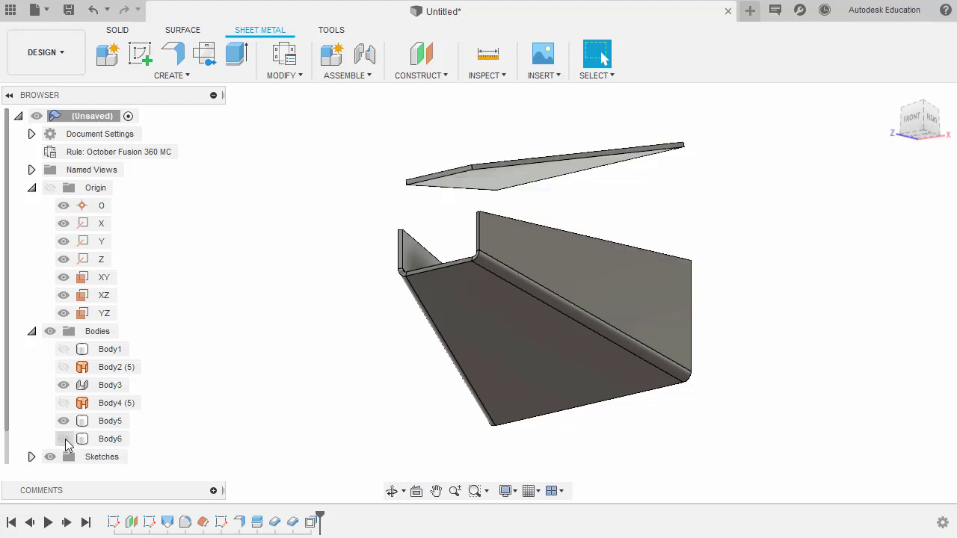
click(110, 421)
shift+middle_drag(479, 329, 494, 303)
scroll(494, 303, up, 6)
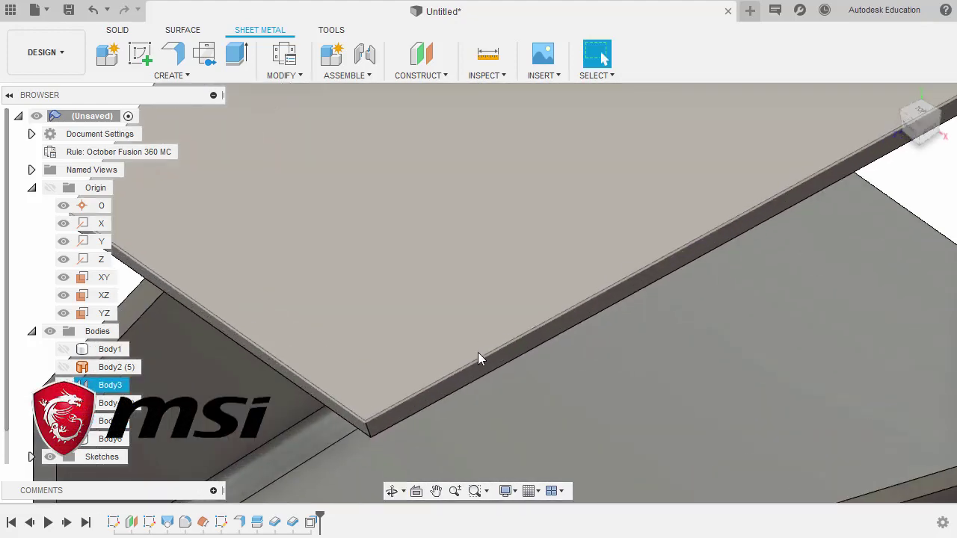
middle_drag(478, 353, 580, 222)
Offset the flange's top face by -1 mm, then show Body6 again
key(Escape)
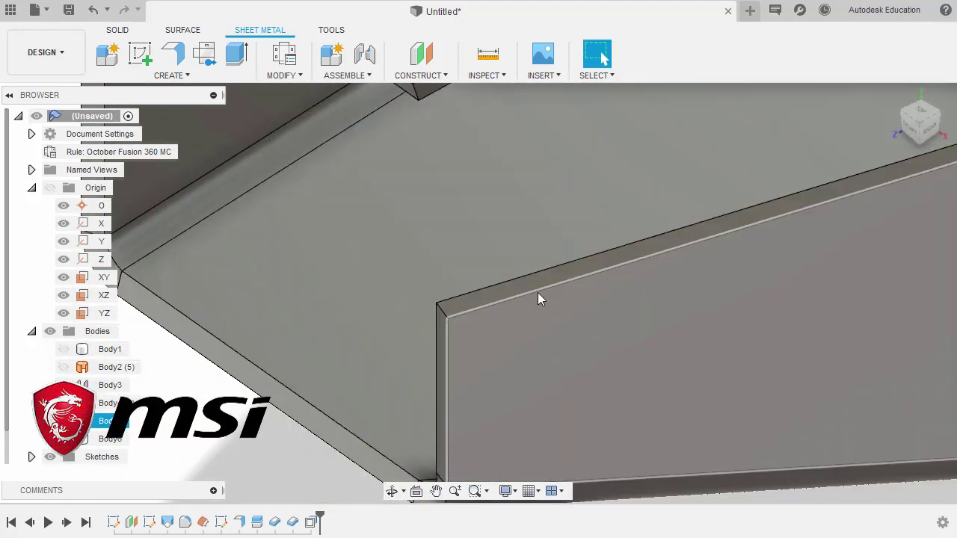
click(537, 283)
key(q)
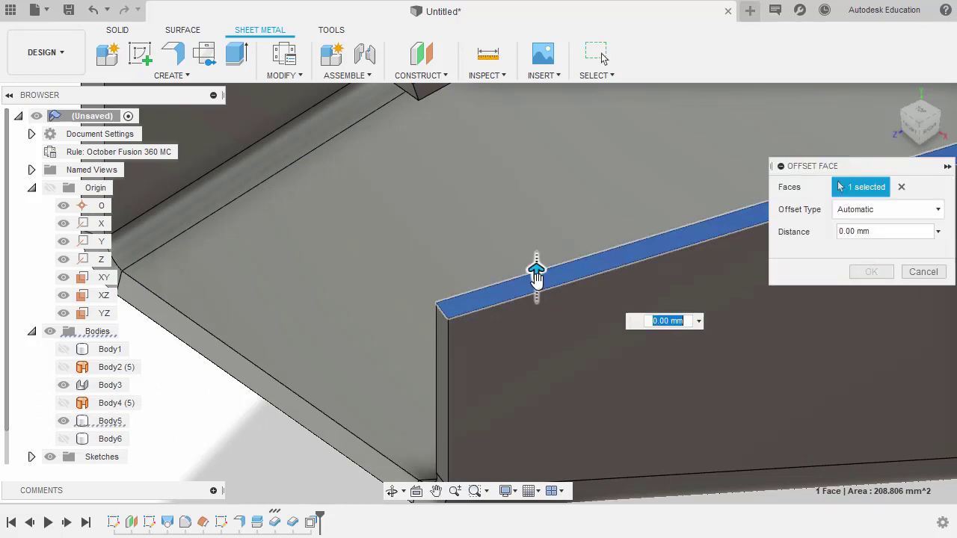
key(BackSpace)
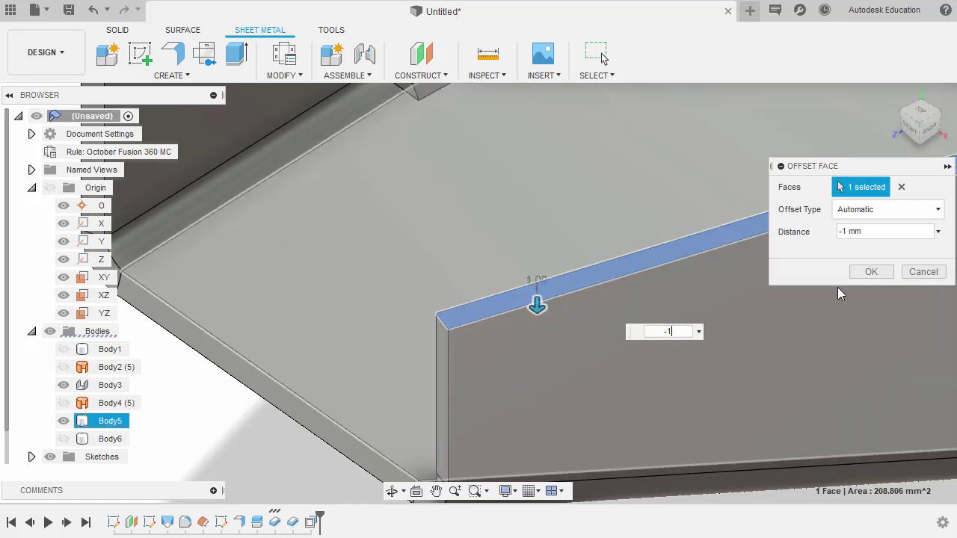
click(860, 273)
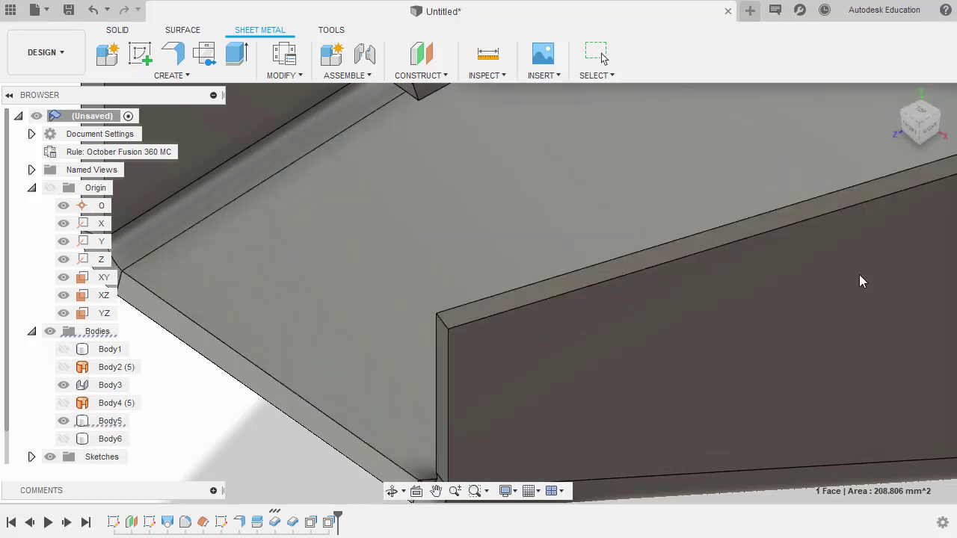
click(64, 440)
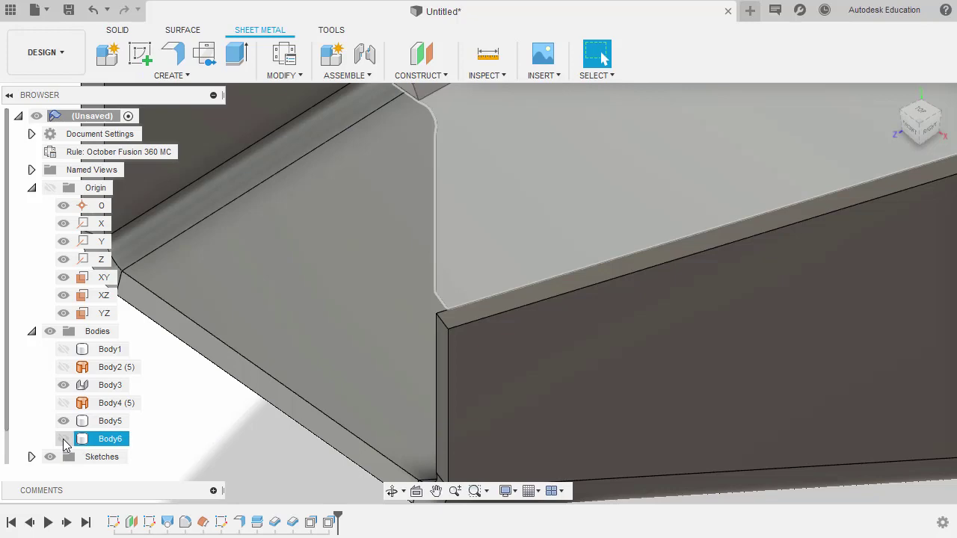
shift+middle_drag(524, 299, 610, 217)
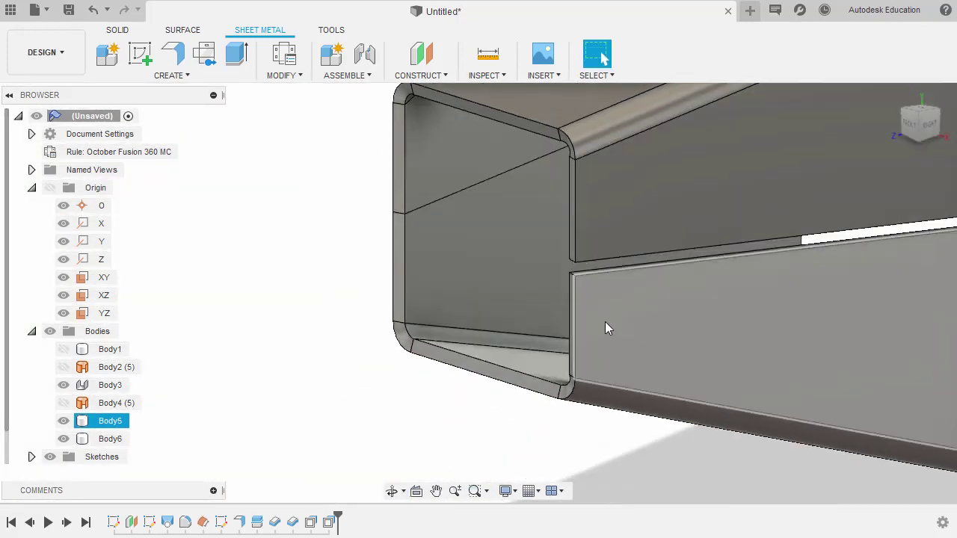
scroll(607, 329, up, 4)
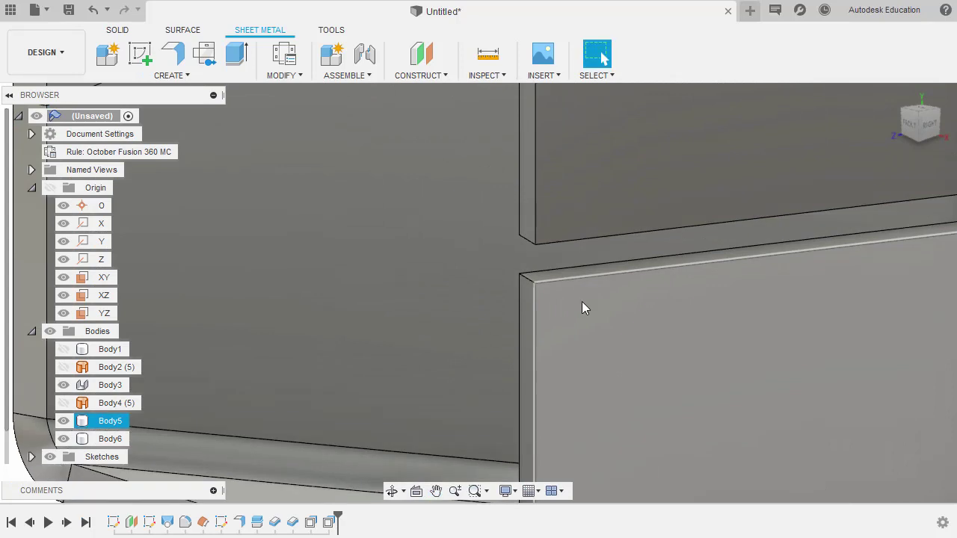
key(i)
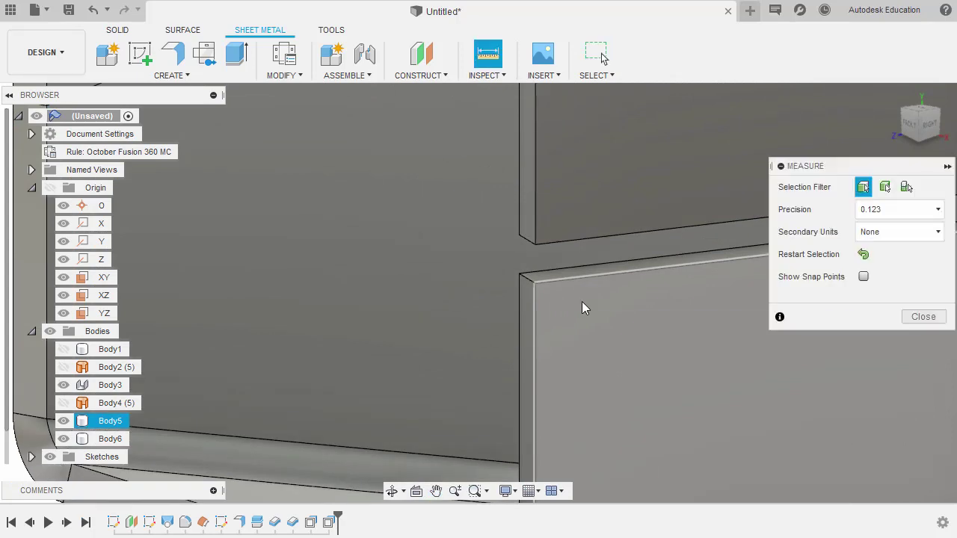
shift+middle_drag(572, 277, 555, 280)
click(555, 282)
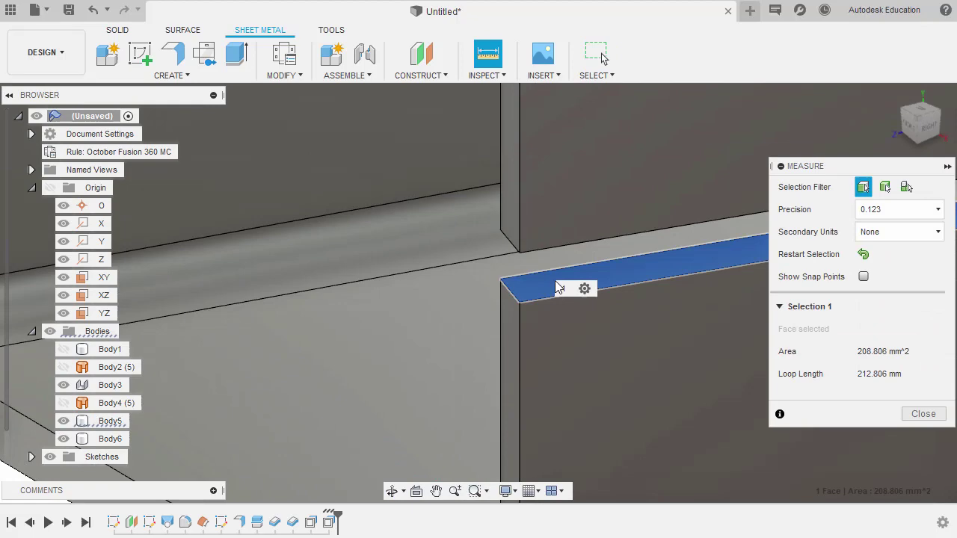
shift+middle_drag(575, 222, 611, 346)
click(544, 247)
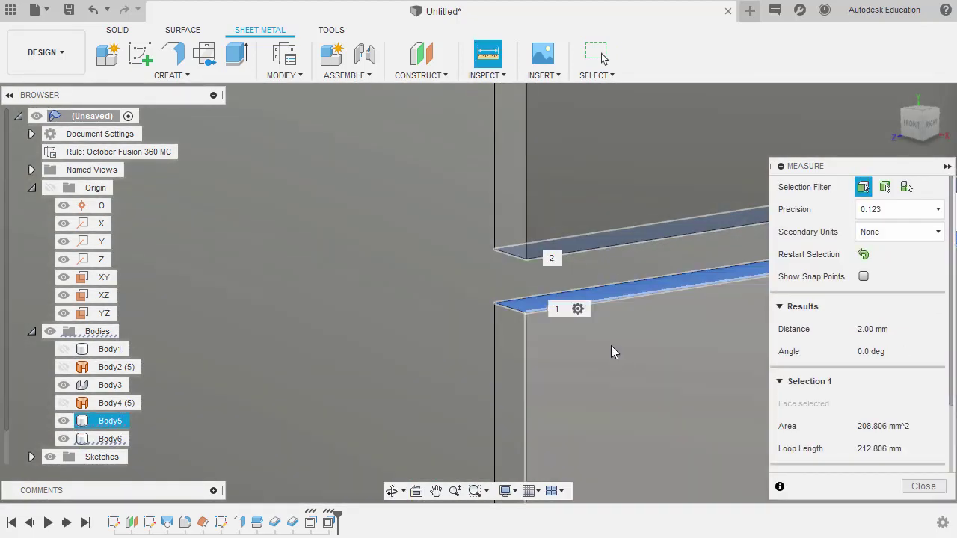
click(923, 487)
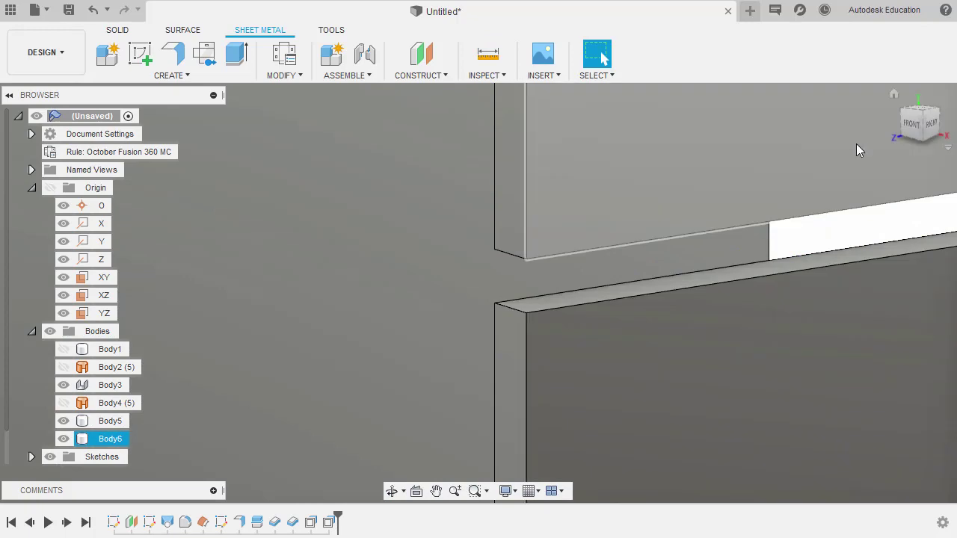
Return to the home view and inspect Body3 and its middle side face
click(894, 93)
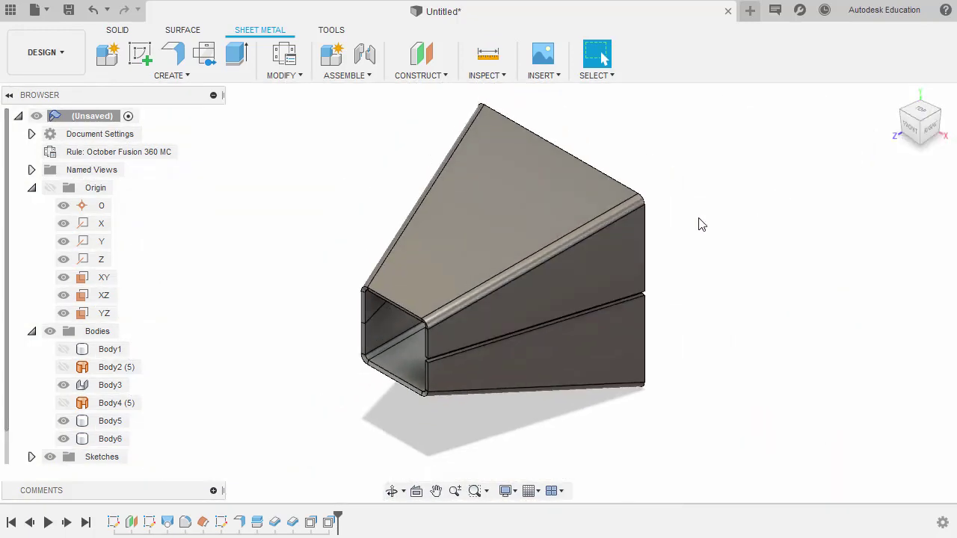
click(105, 387)
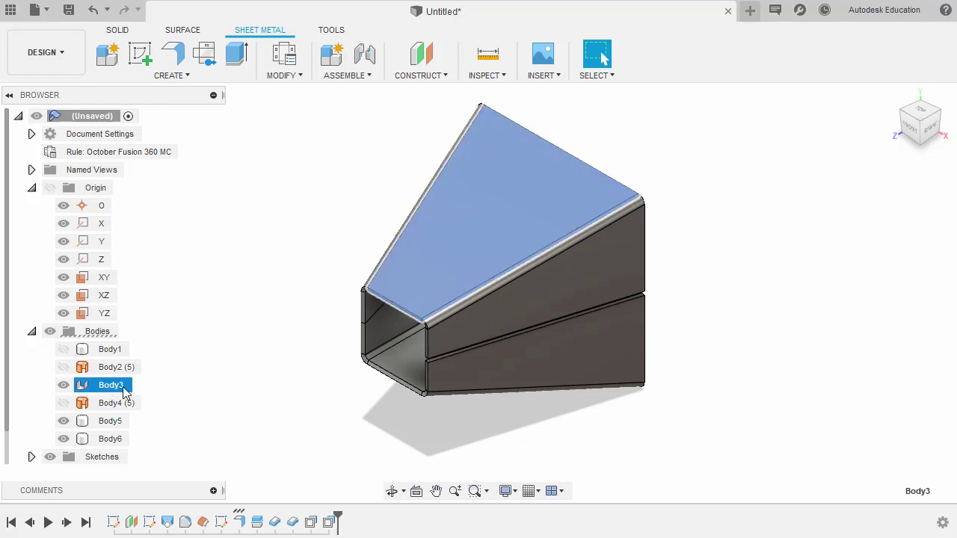
click(442, 340)
click(724, 212)
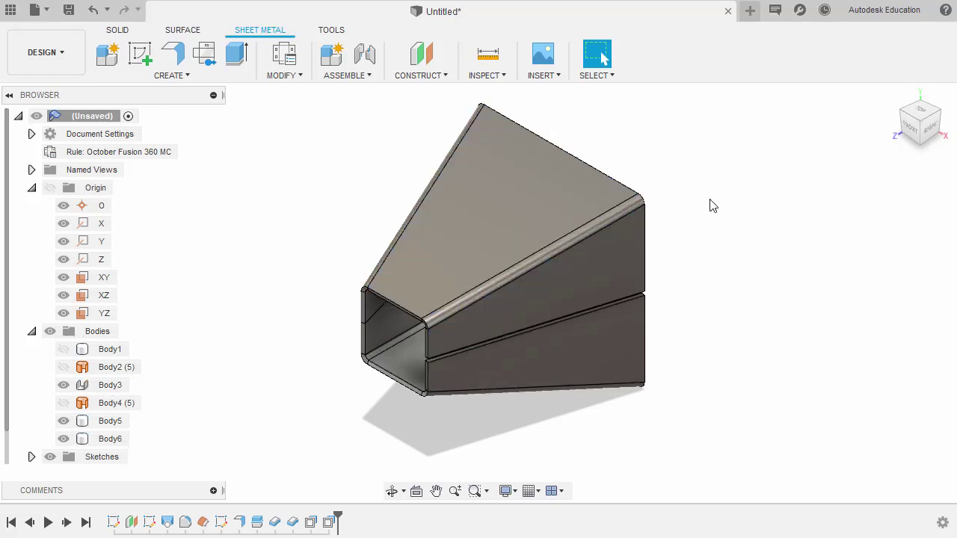
Combine Body5 and Body6 into target Body3 with Join
key(s)
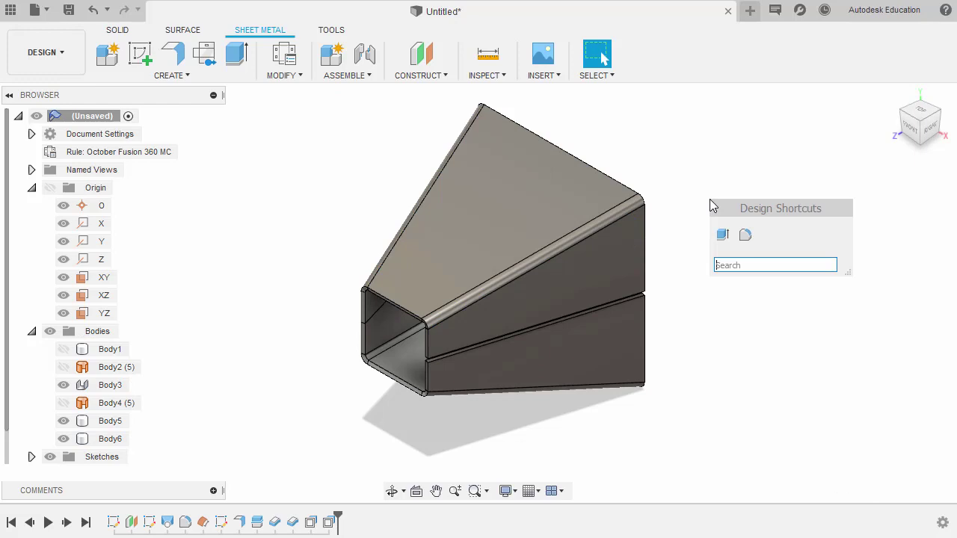
text(co)
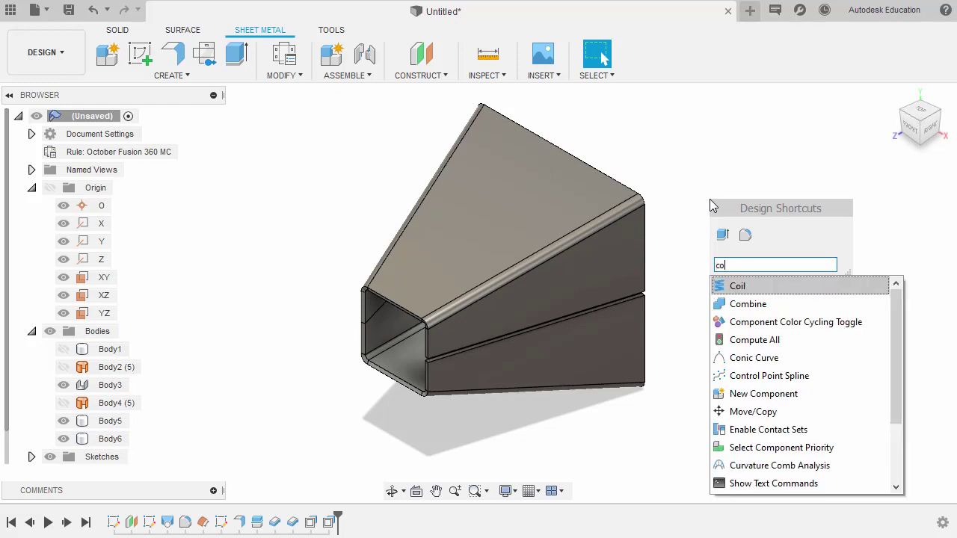
click(757, 304)
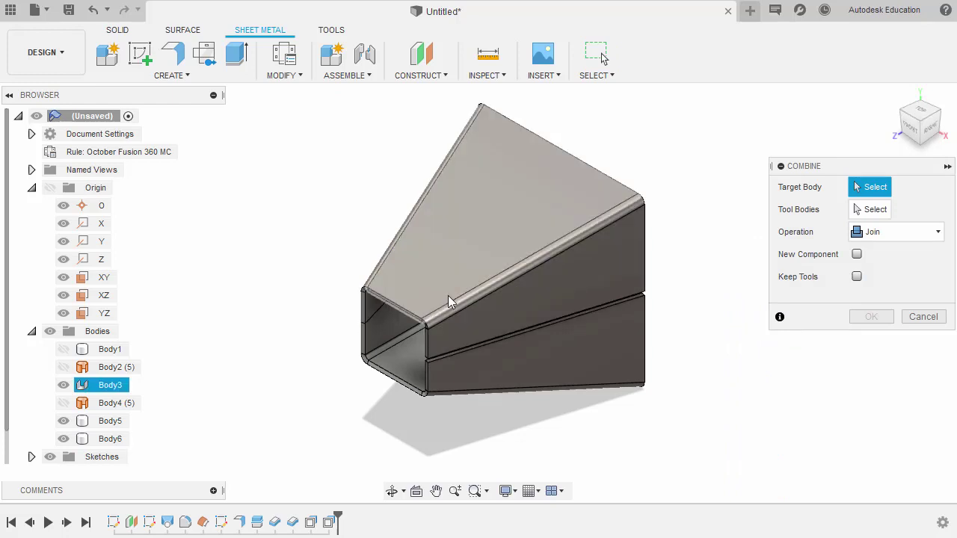
click(110, 386)
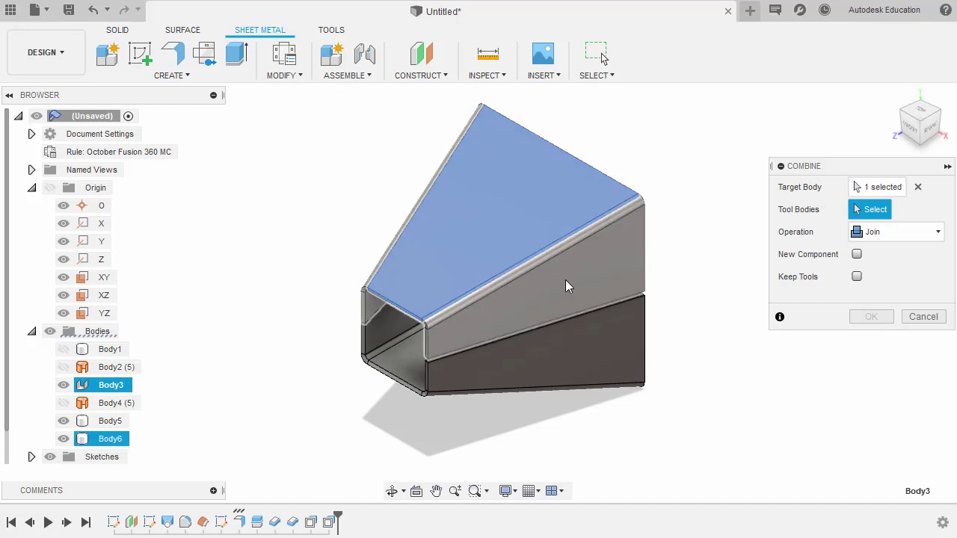
click(565, 287)
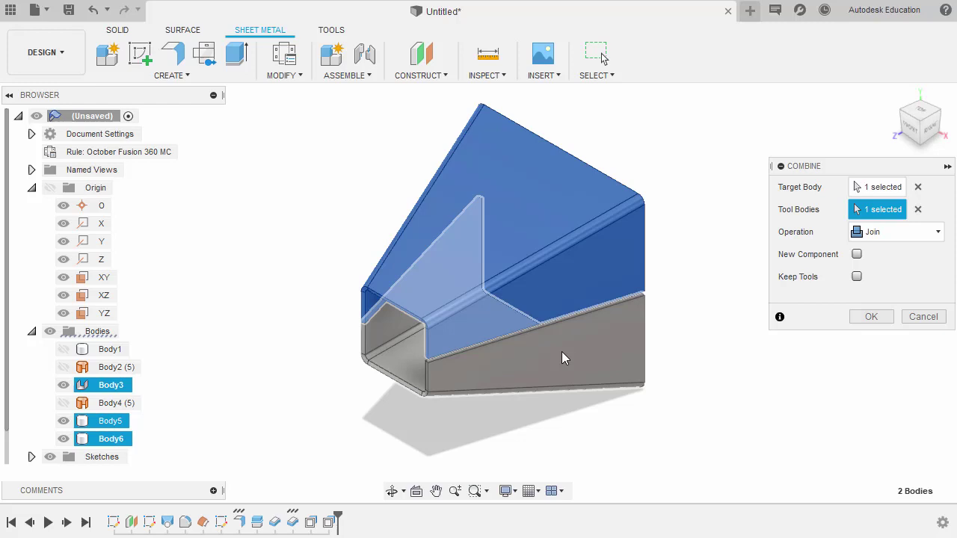
click(564, 358)
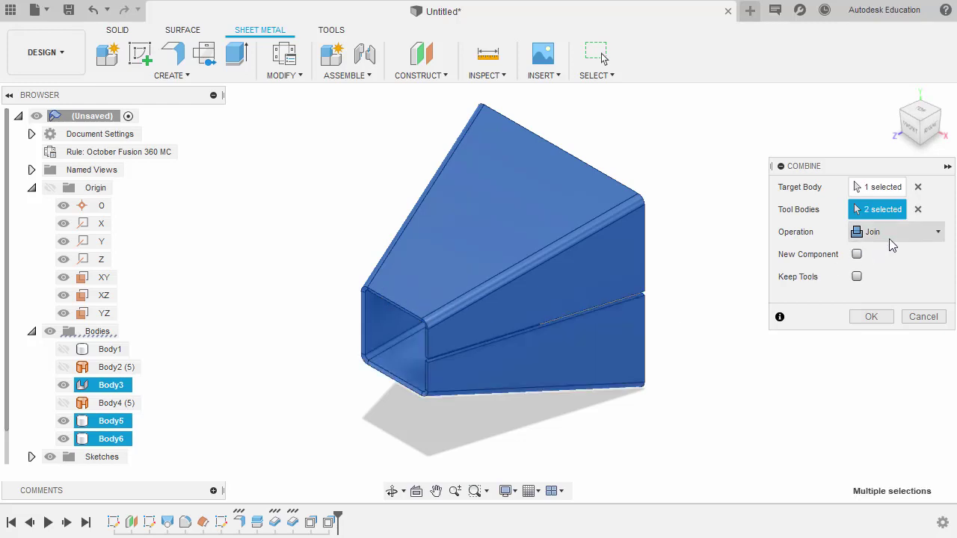
click(871, 317)
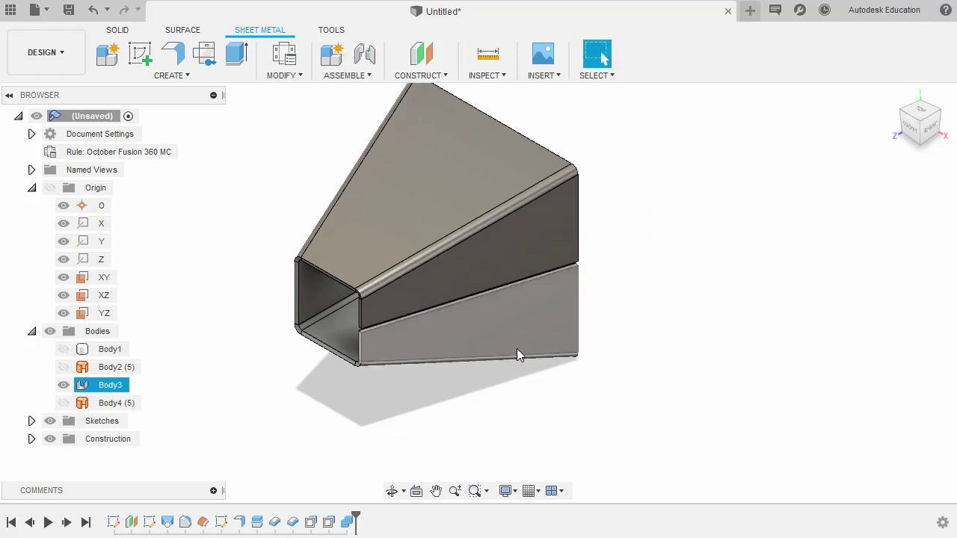
click(107, 388)
middle_drag(258, 415, 304, 359)
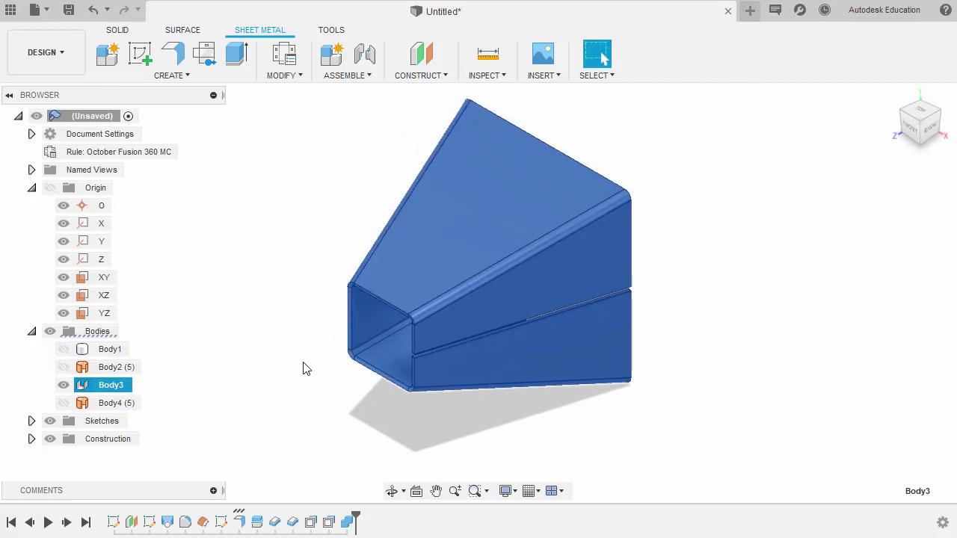
click(898, 91)
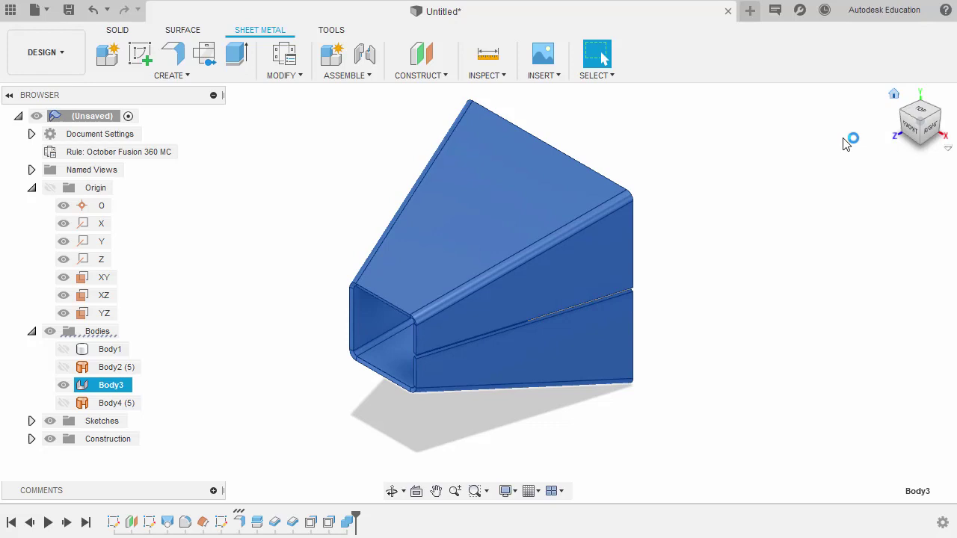
click(733, 260)
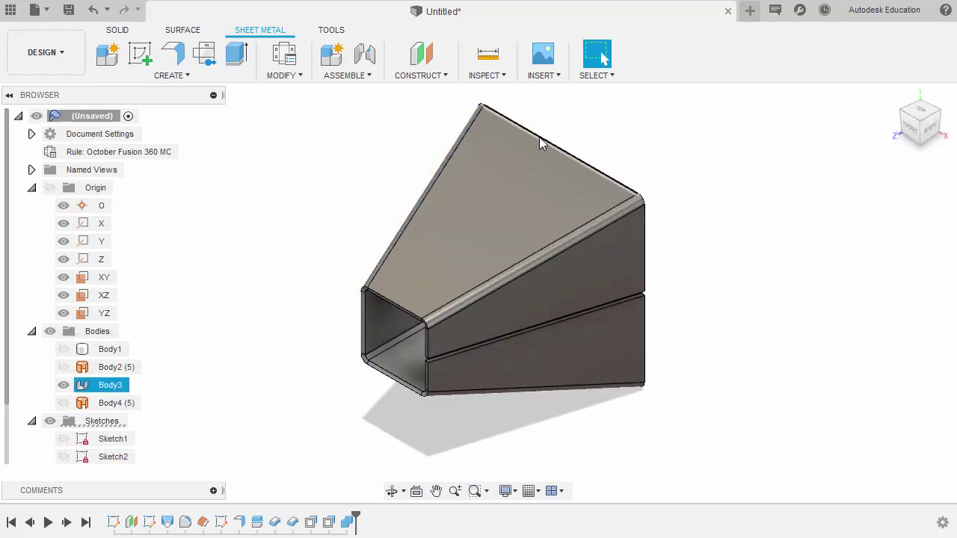
Start a flange on the funnel's top edge with a Symmetric extent
click(179, 60)
scroll(532, 130, up, 5)
shift+middle_drag(472, 235, 449, 205)
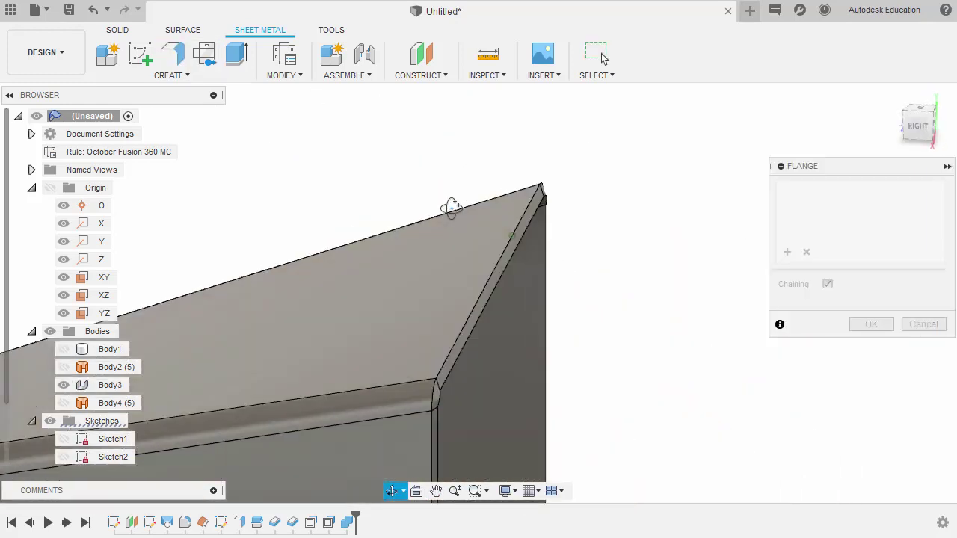
click(509, 240)
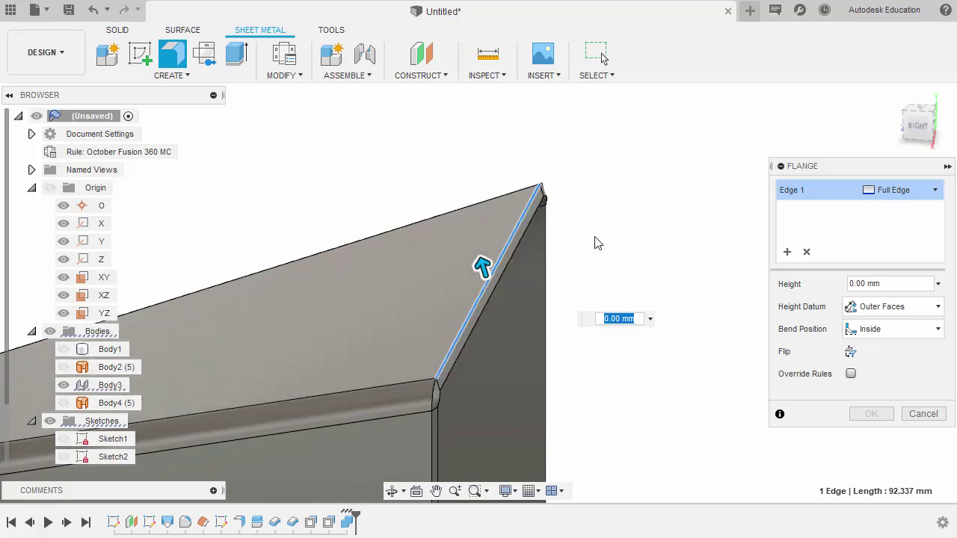
click(900, 193)
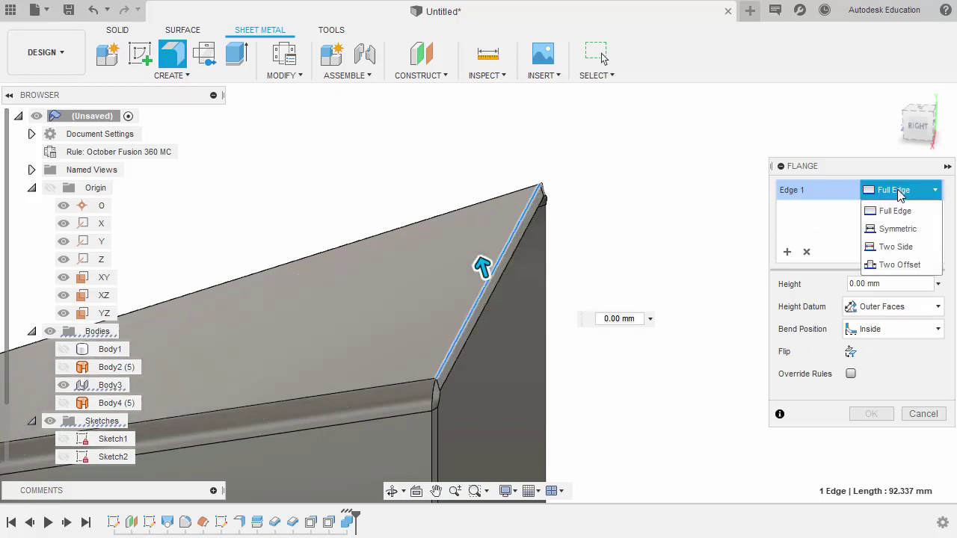
click(901, 230)
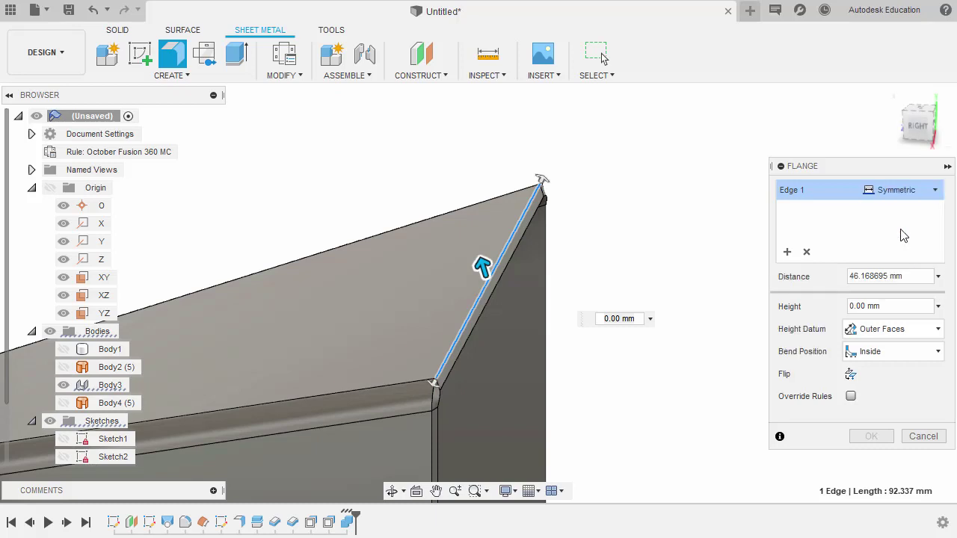
Set the flange Distance to 5 and Height to 15 mm, and confirm it
drag(901, 276, 783, 275)
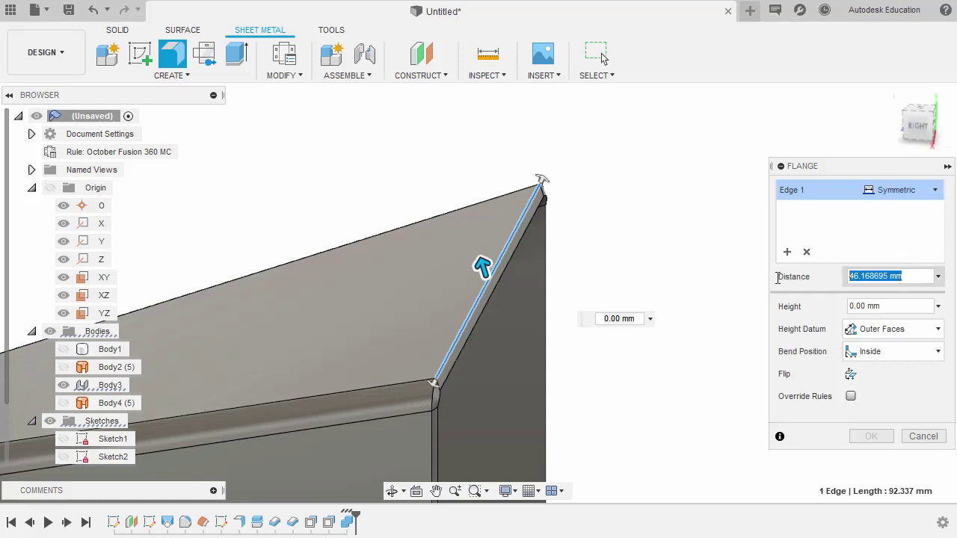
text(5)
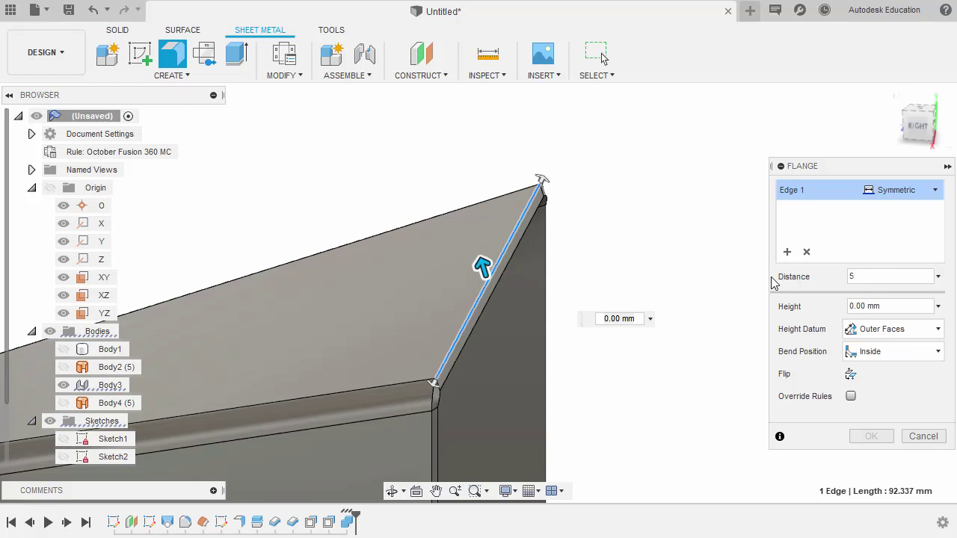
key(Tab)
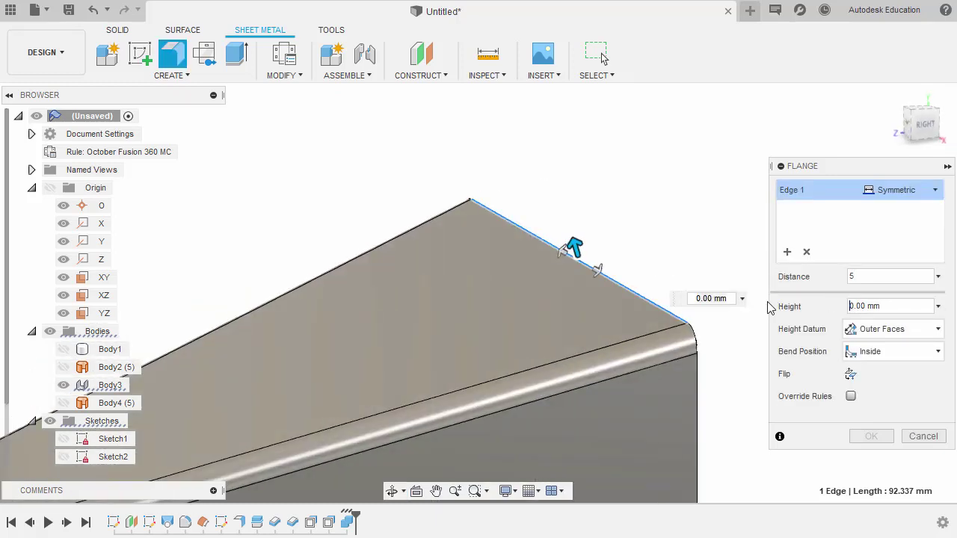
text(150)
click(770, 308)
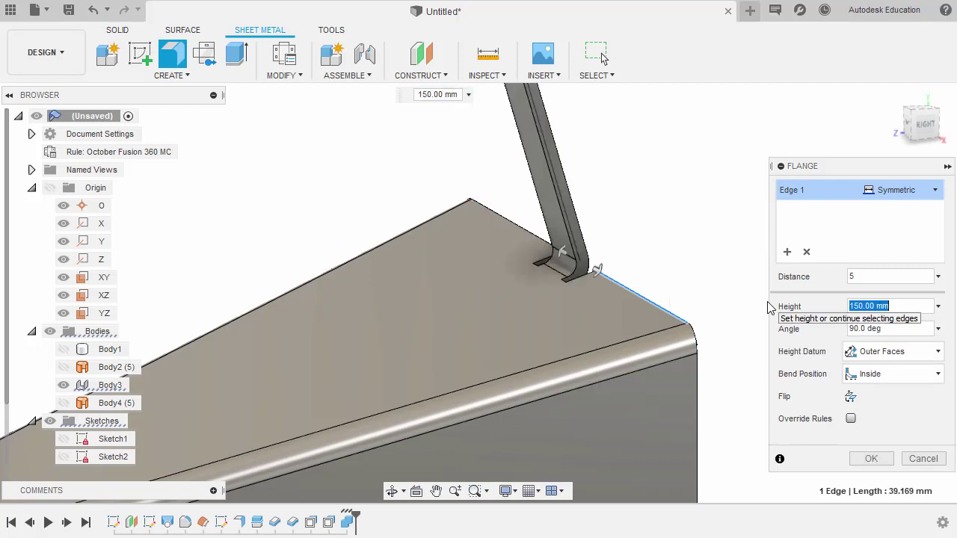
text(15)
shift+middle_drag(770, 308, 549, 230)
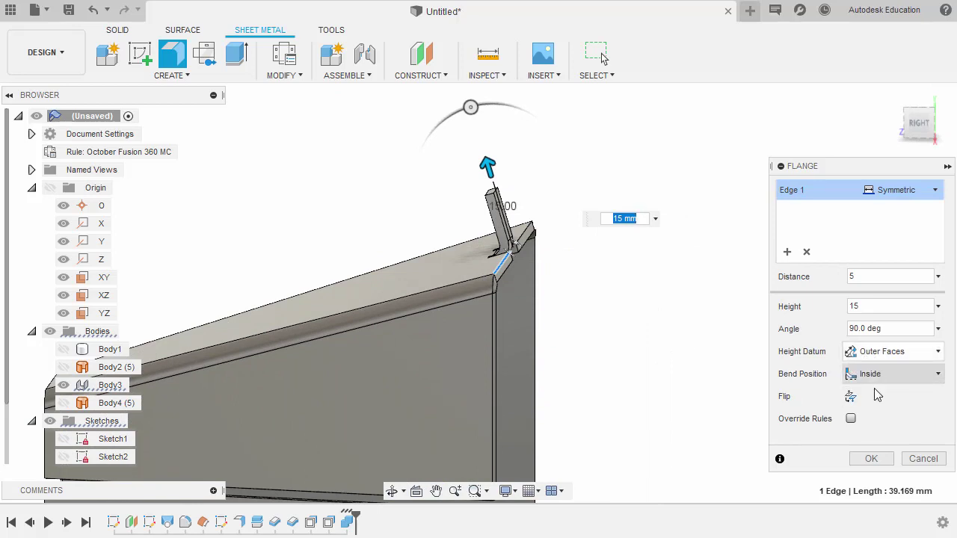
click(871, 458)
scroll(662, 254, down, 2)
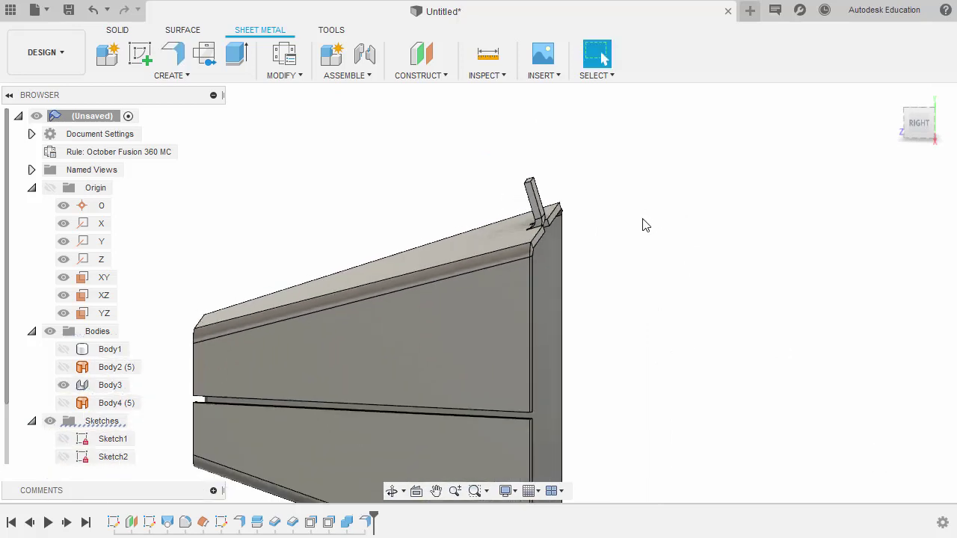
Show Plane1 from the Construction folder in the Browser
middle_drag(643, 222, 599, 181)
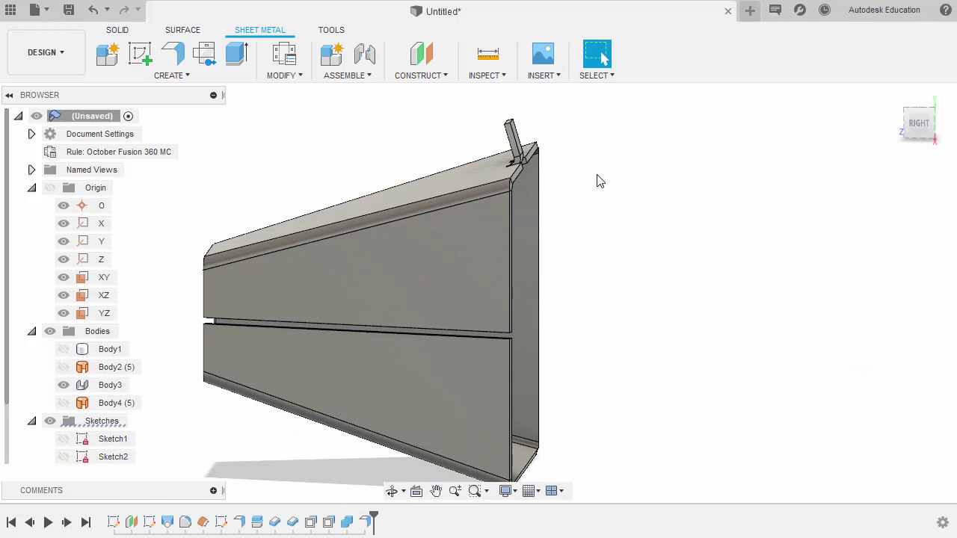
scroll(112, 329, down, 1)
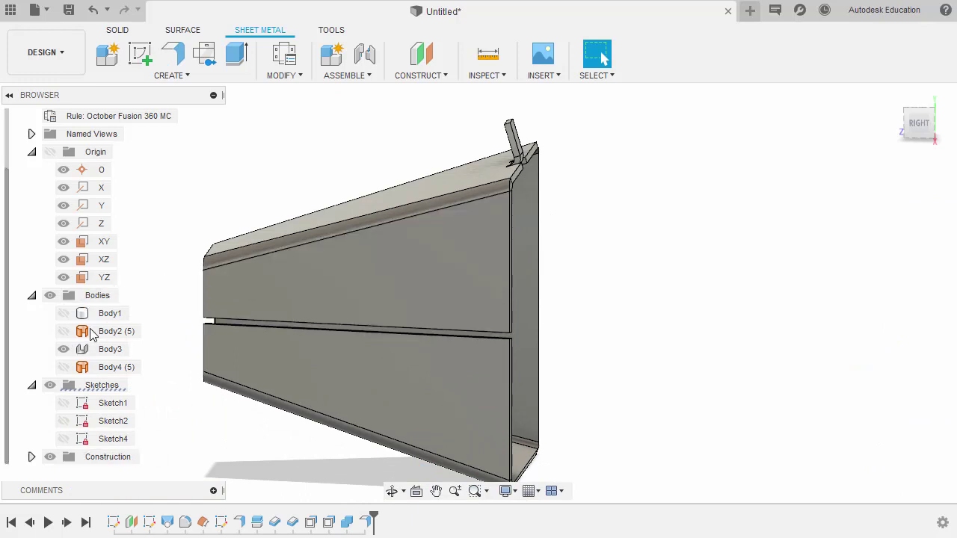
click(31, 457)
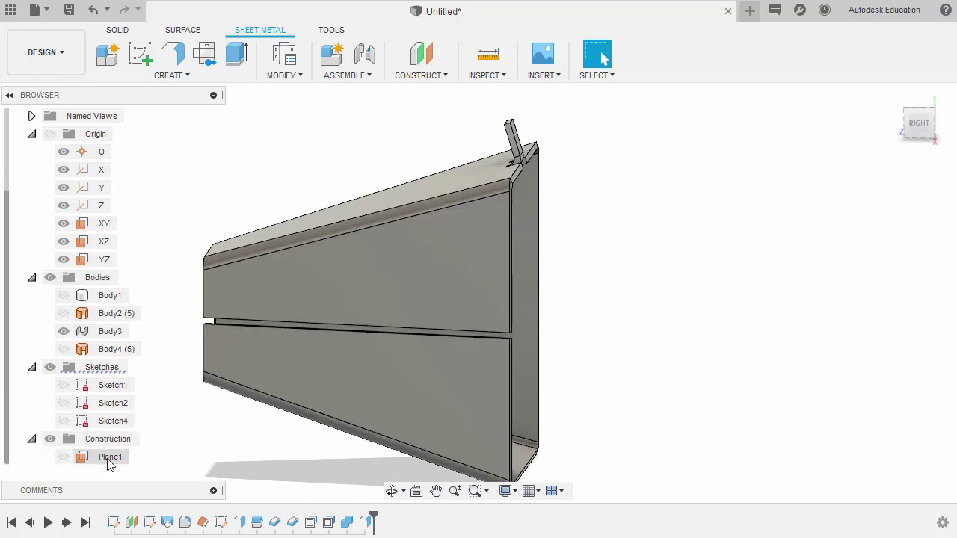
click(108, 458)
click(63, 457)
Inspect the tab, its outer face and Plane1 from several angles
middle_drag(610, 262, 631, 319)
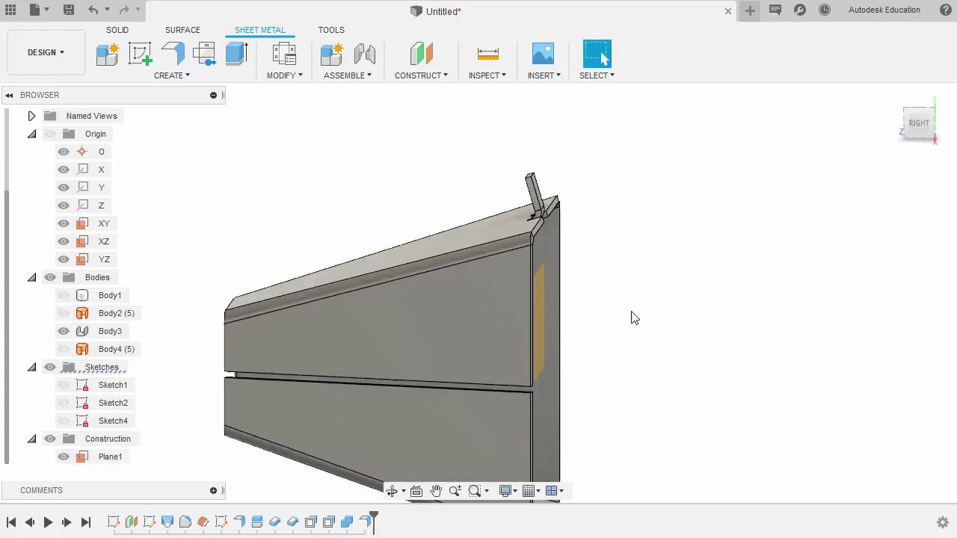
click(539, 235)
scroll(538, 235, up, 5)
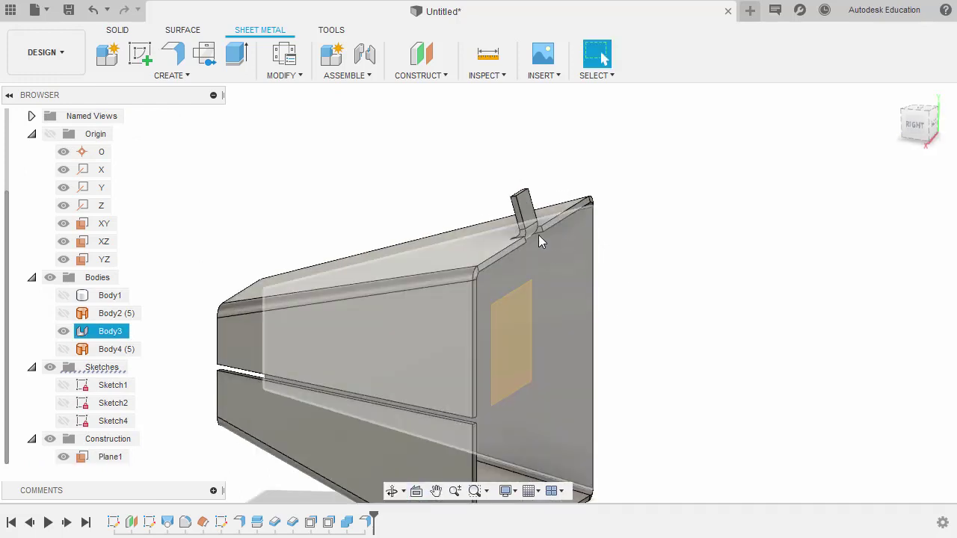
click(529, 163)
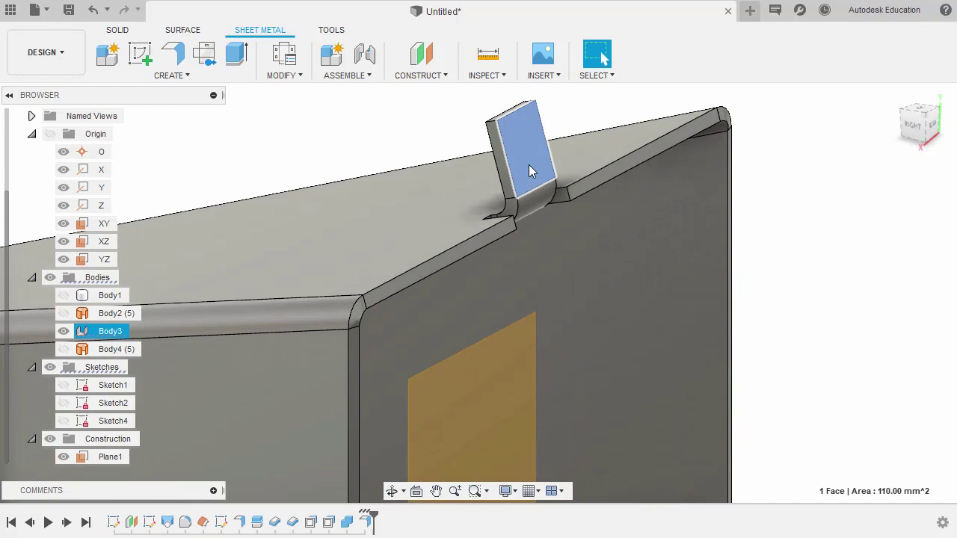
shift+middle_drag(529, 164, 487, 269)
click(487, 268)
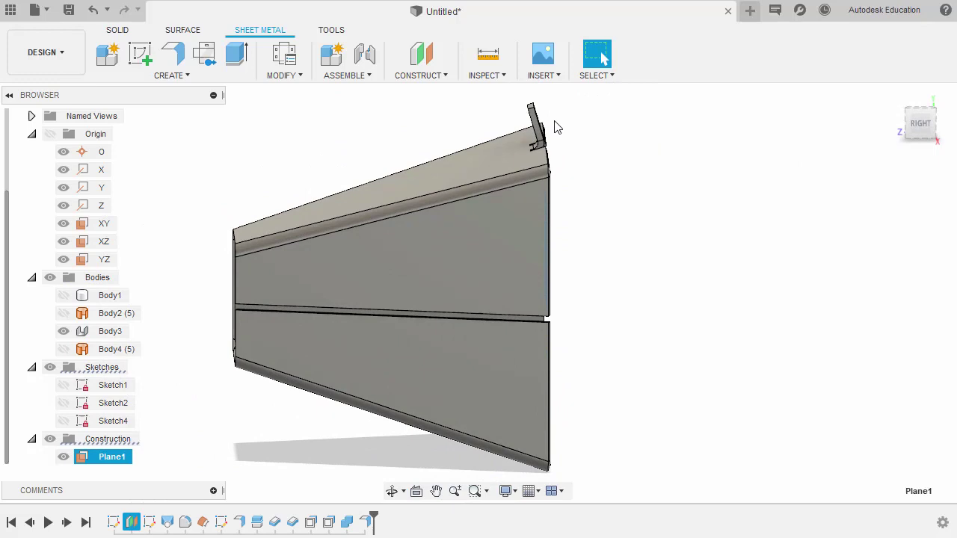
shift+middle_drag(665, 199, 596, 195)
scroll(576, 223, up, 5)
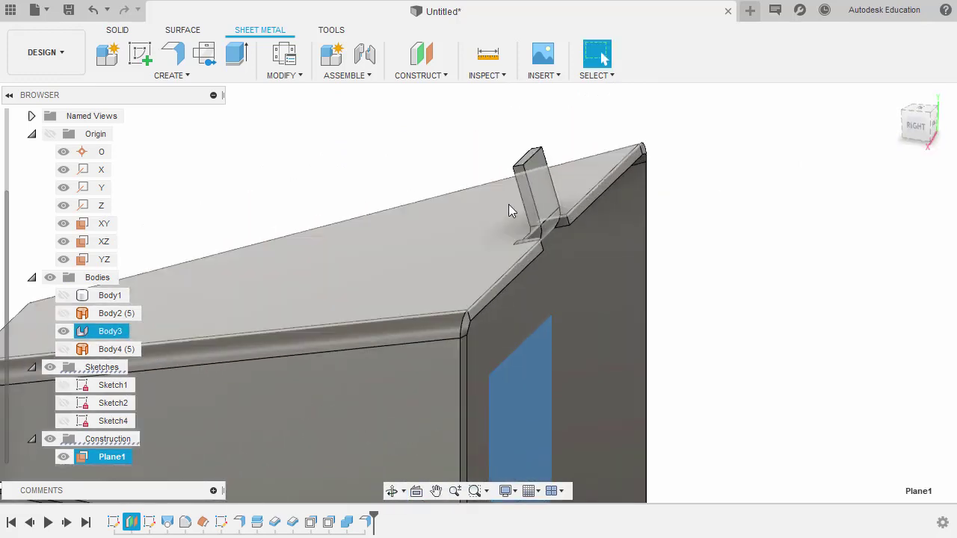
scroll(694, 247, down, 1)
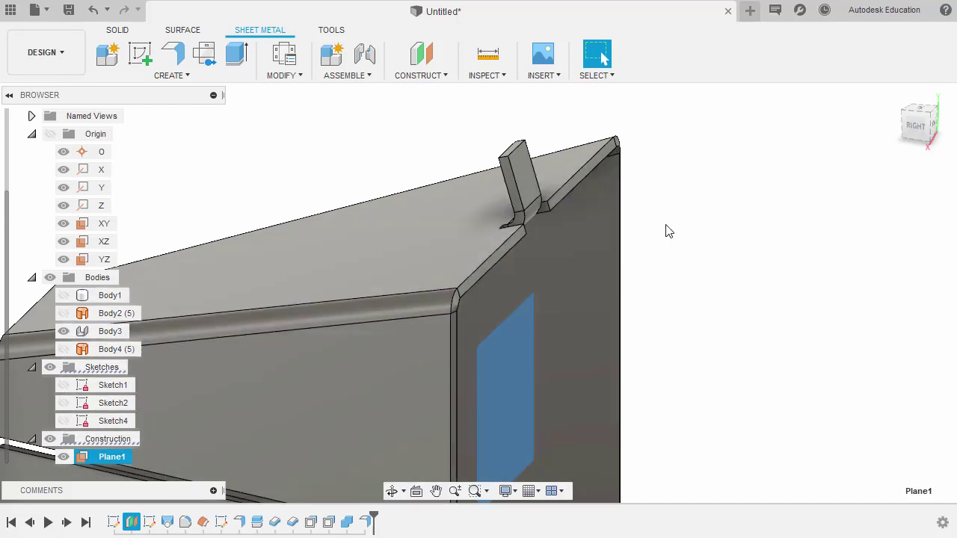
click(666, 232)
Measure the angle between the tab face and Plane1 (163.3 deg), then close Measure
key(i)
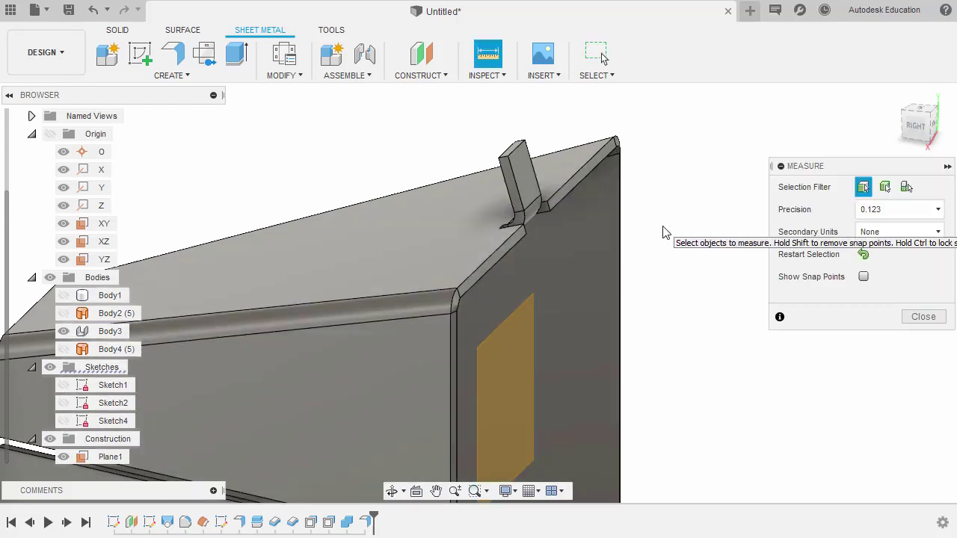
shift+middle_drag(536, 181, 482, 209)
click(520, 182)
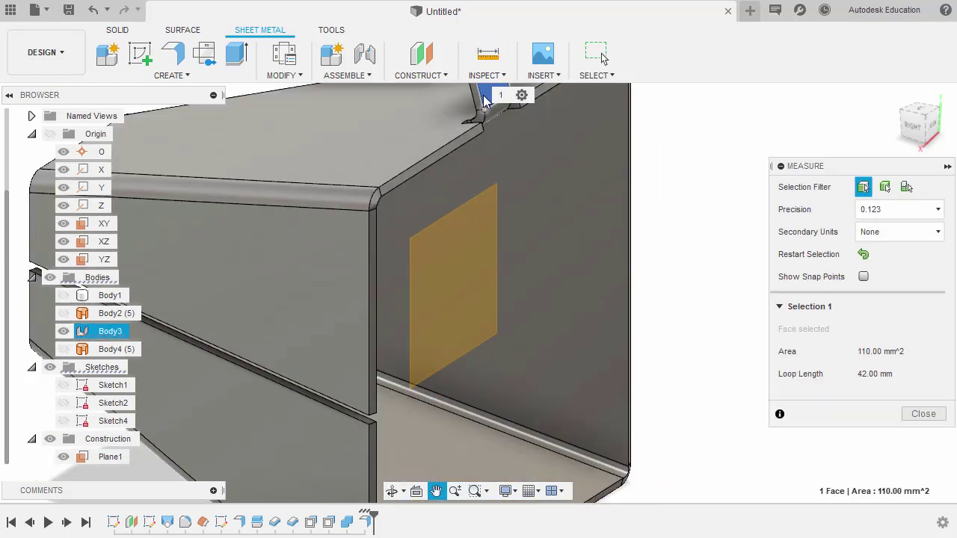
click(475, 221)
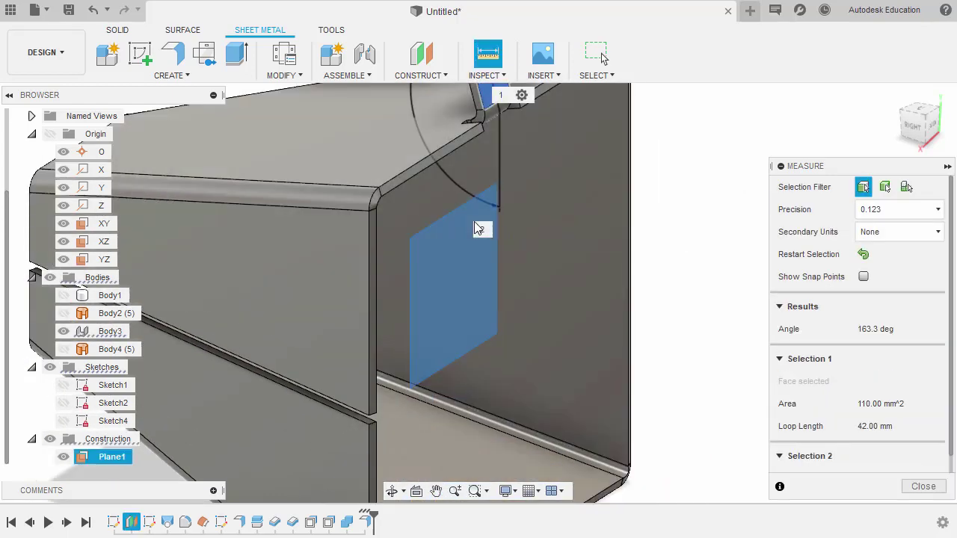
shift+middle_drag(483, 228, 578, 258)
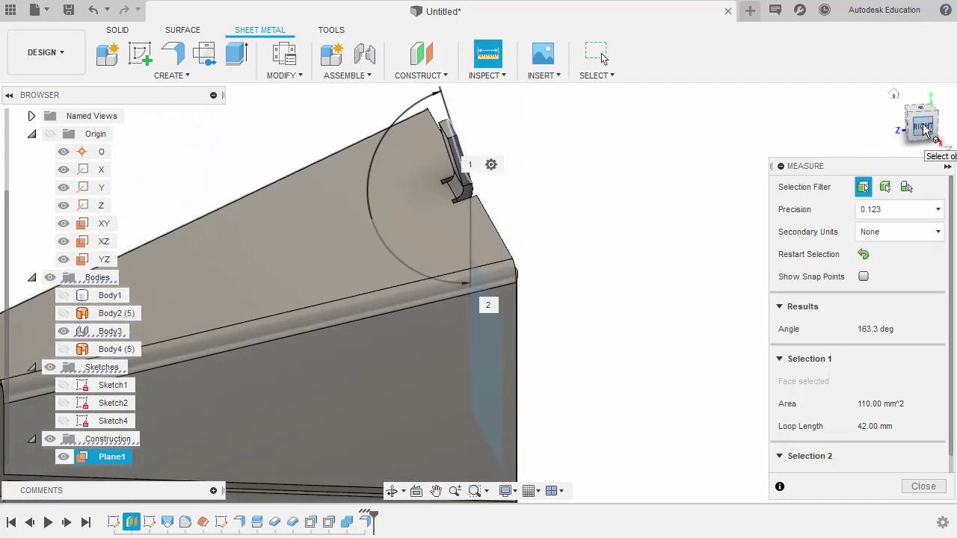
click(924, 133)
middle_drag(576, 206, 594, 291)
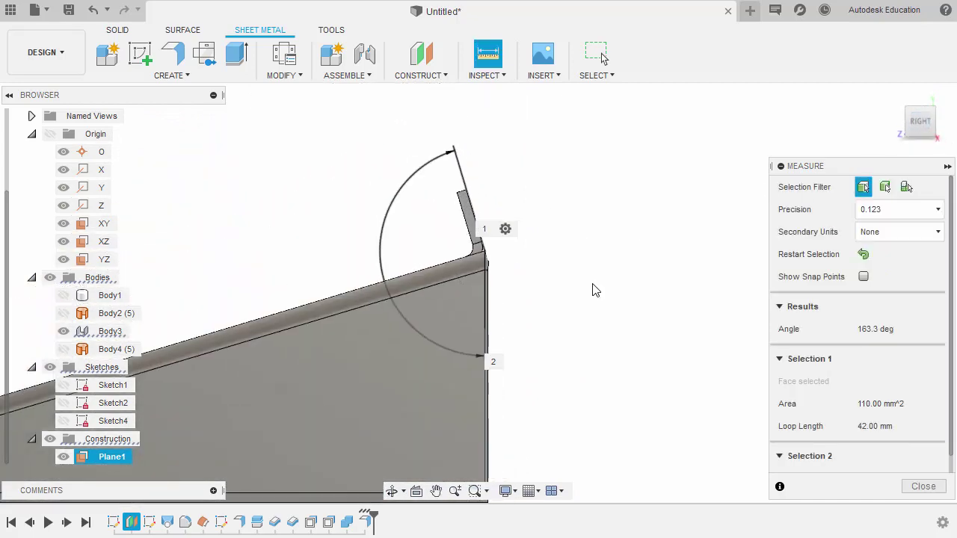
click(877, 332)
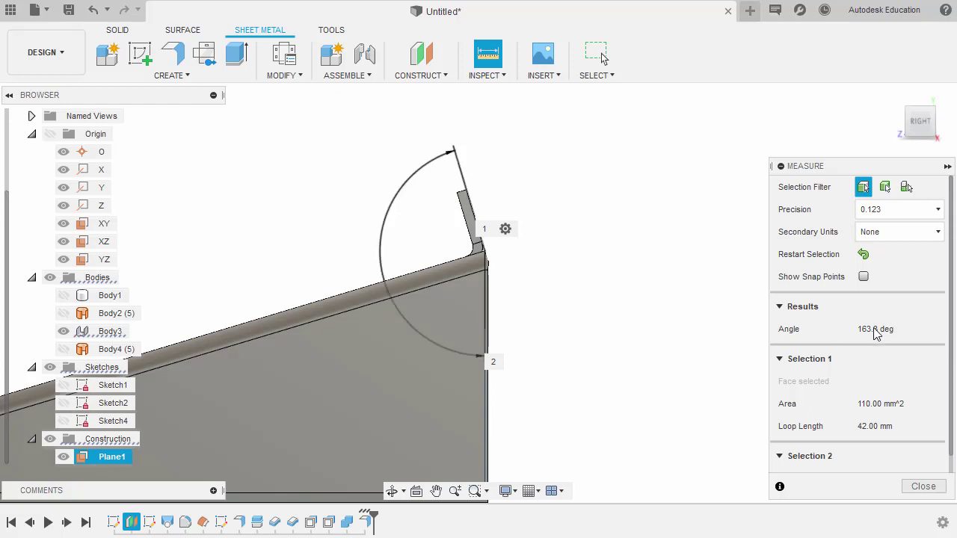
click(926, 487)
shift+middle_drag(638, 268, 649, 243)
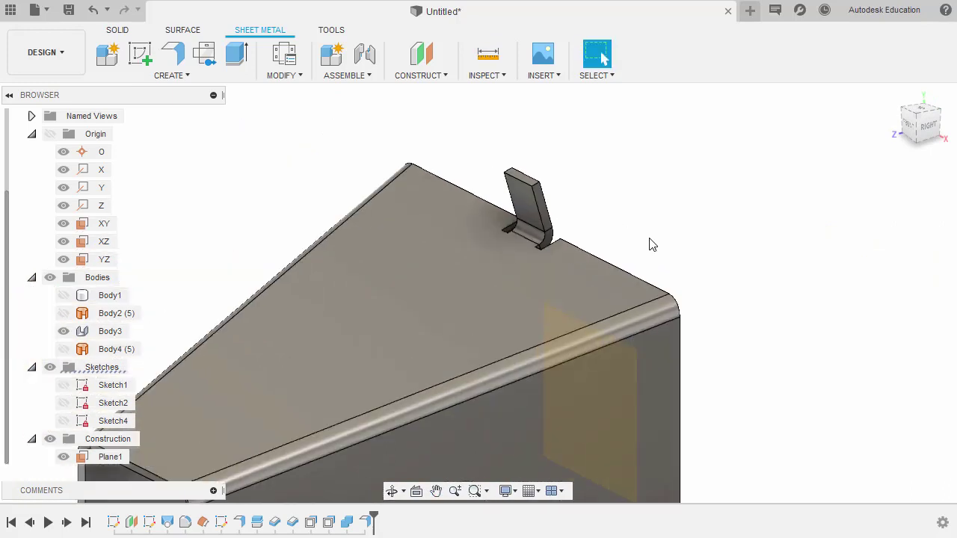
Change EdgeFlange3's angle to 90-(180-163.3 deg), check it from the Right view, and confirm
double_click(368, 524)
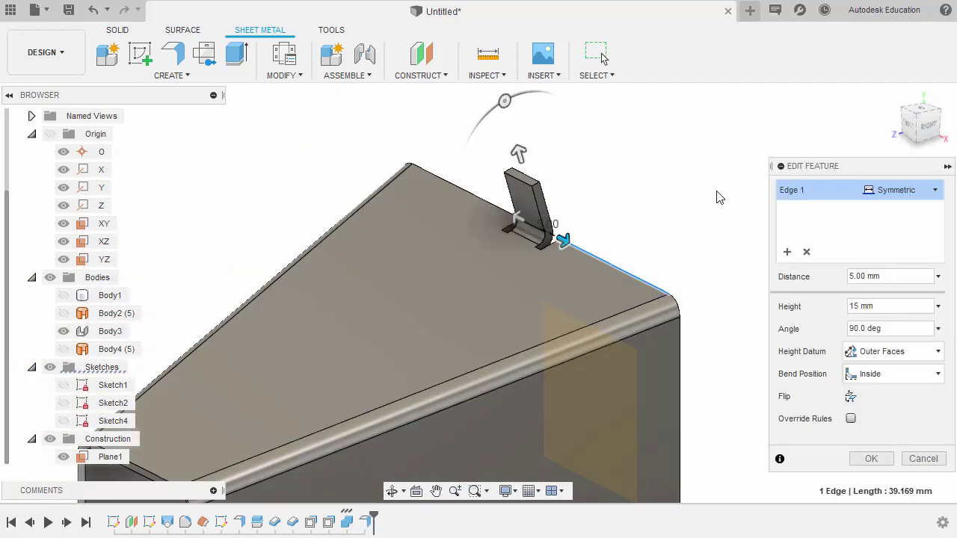
middle_drag(684, 171, 627, 186)
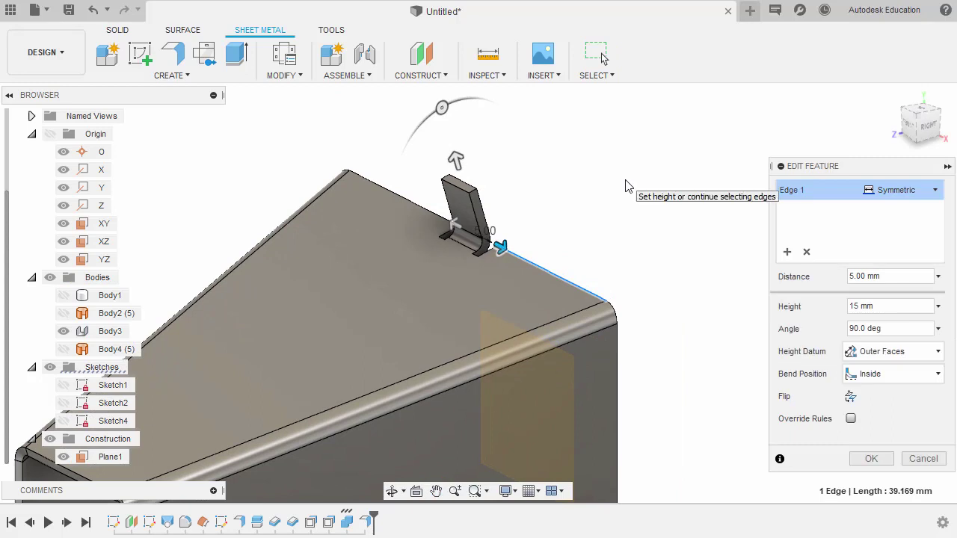
click(899, 327)
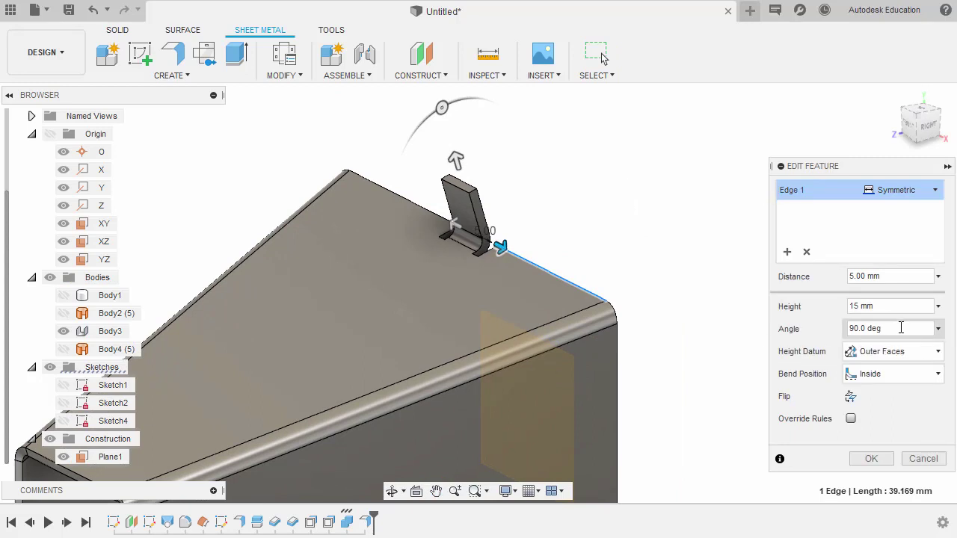
key(BackSpace)
key(BackSpace)
key(BackSpace)
key(BackSpace)
key(BackSpace)
key(BackSpace)
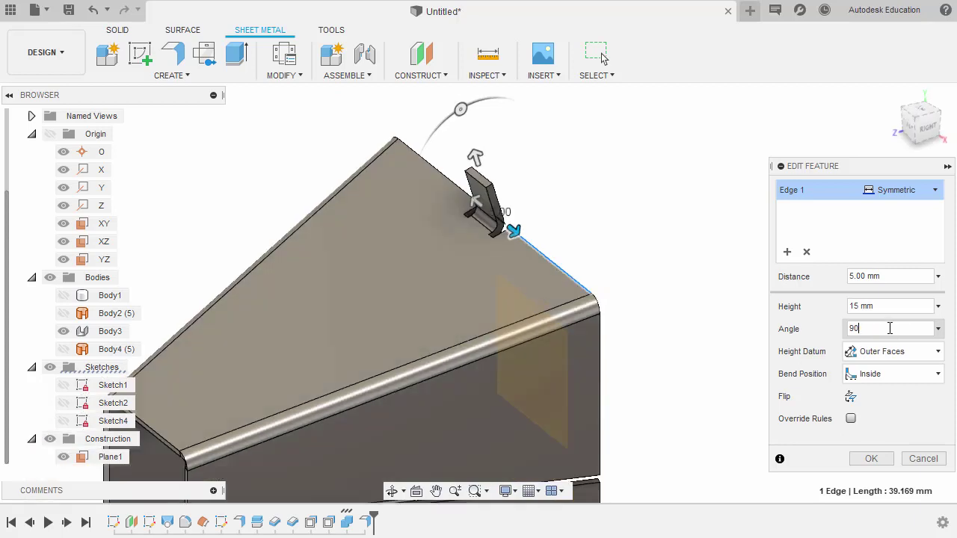
text(-()
text(180-163.3 deg)
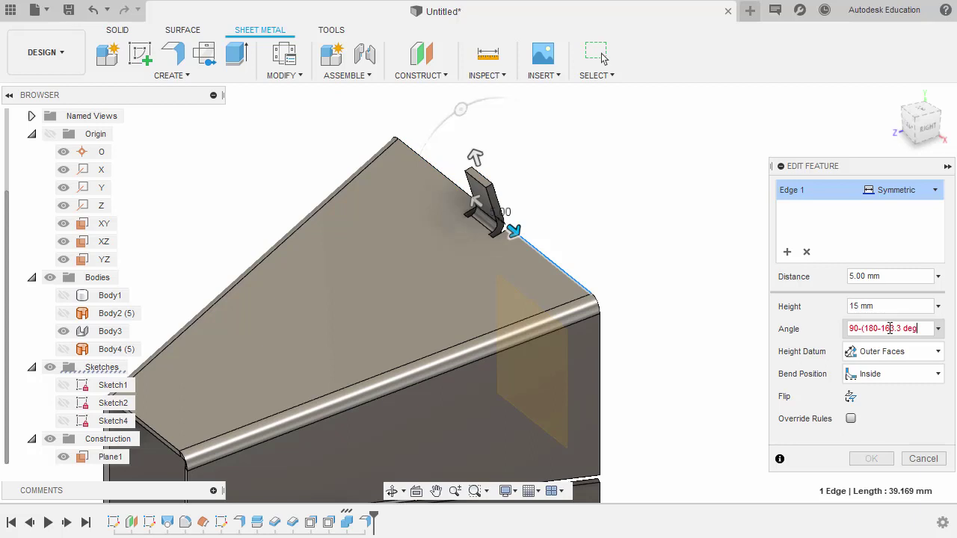
text())
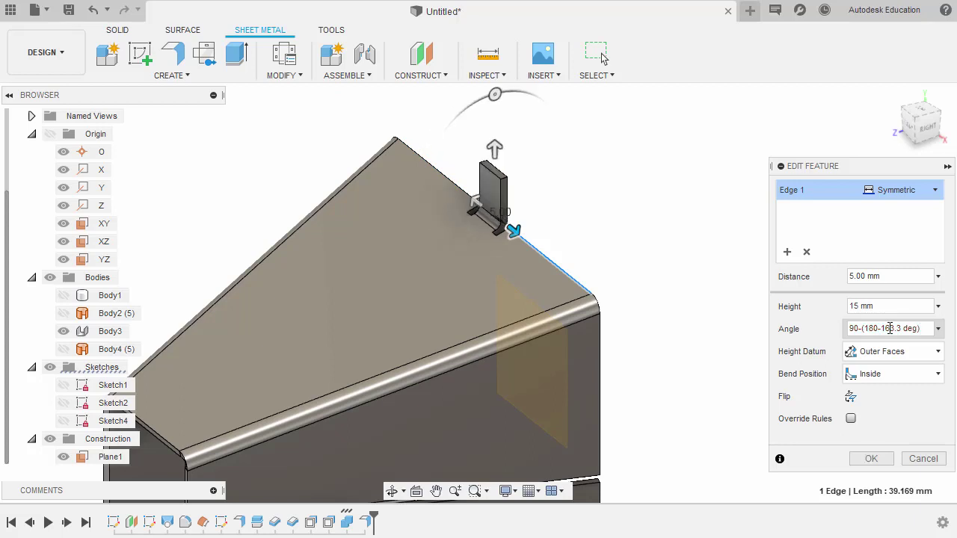
click(926, 127)
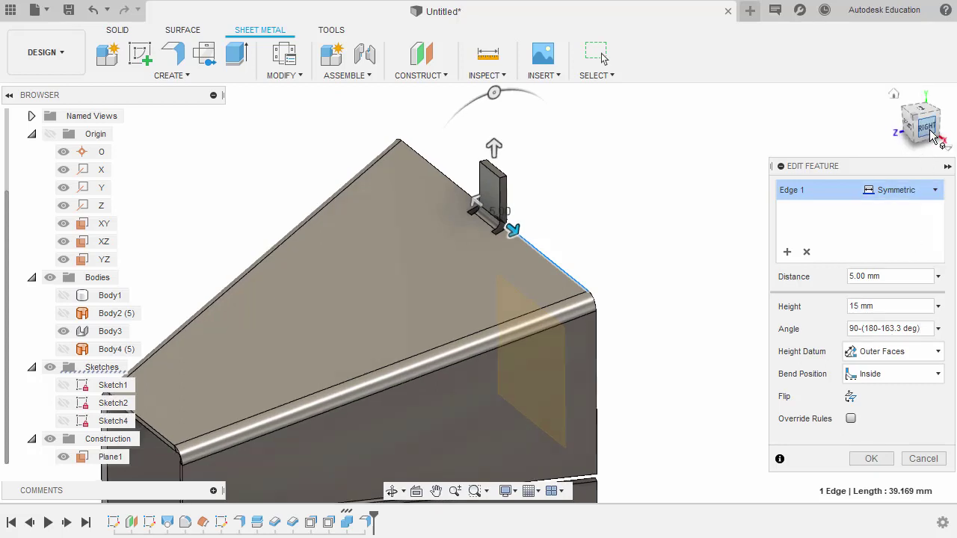
middle_drag(661, 219, 554, 172)
click(872, 459)
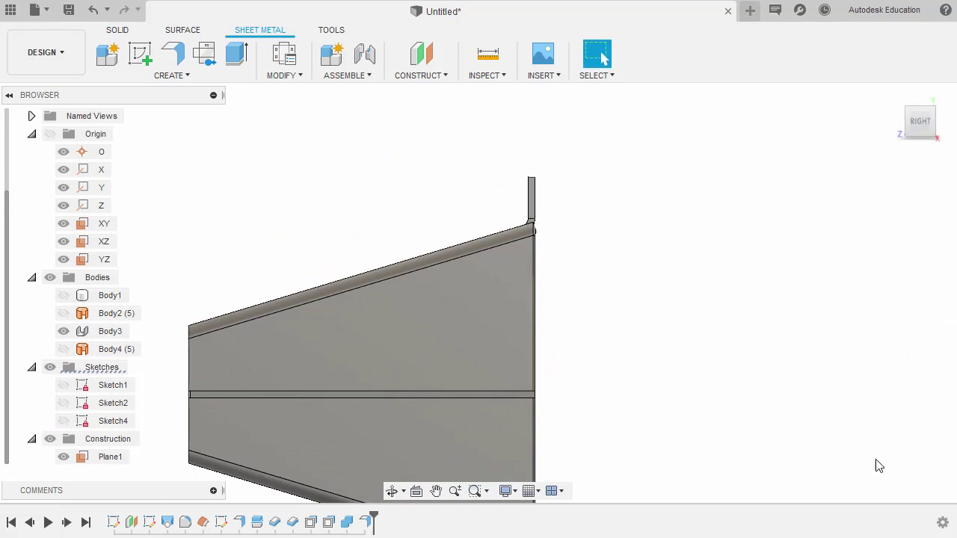
Start a new flange on the funnel's side edge with a Symmetric extent
click(908, 108)
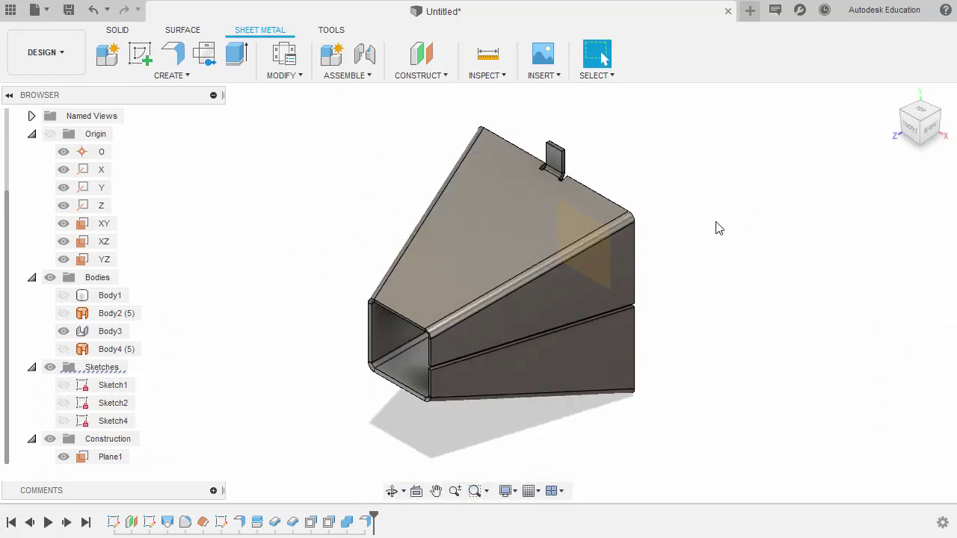
shift+middle_drag(506, 267, 609, 231)
scroll(338, 275, up, 5)
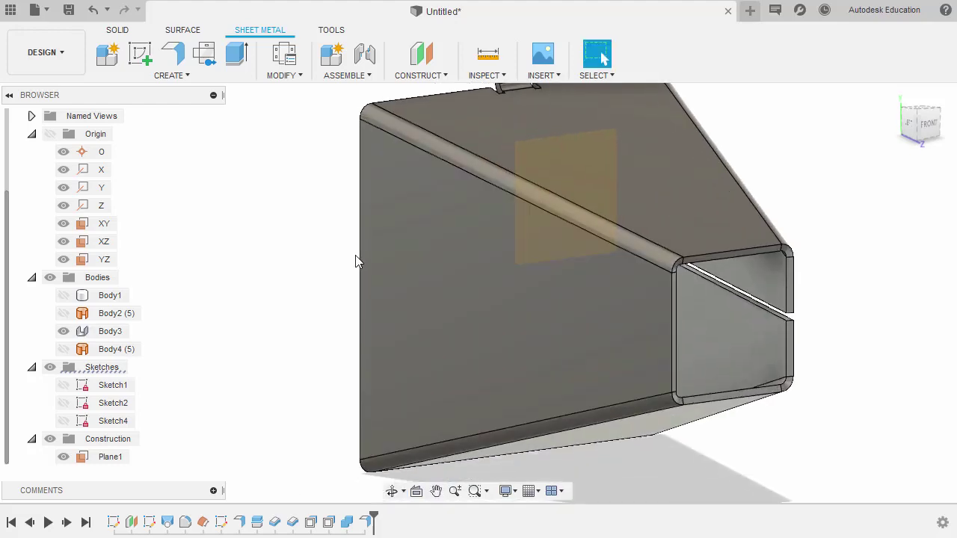
click(359, 263)
shift+middle_drag(359, 262, 384, 252)
key(Escape)
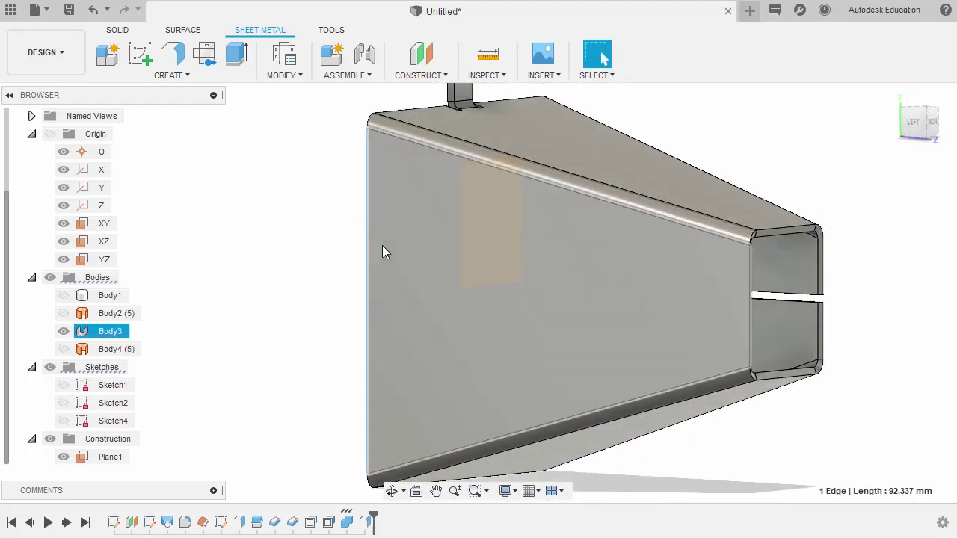
click(178, 58)
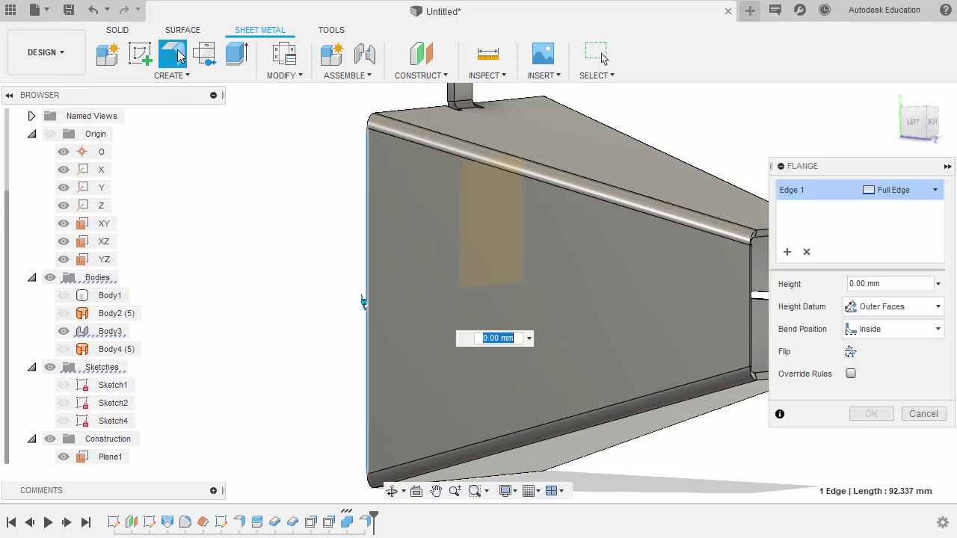
click(896, 190)
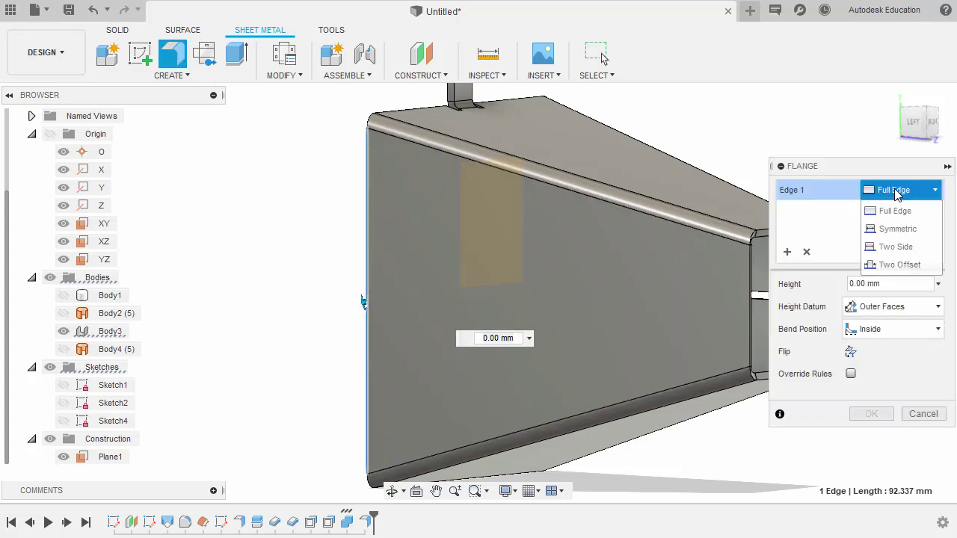
click(893, 230)
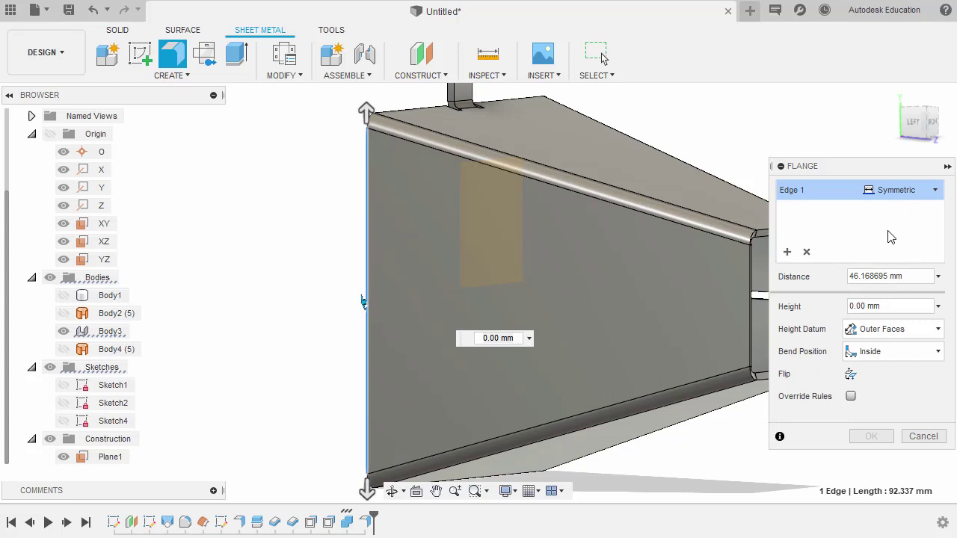
Give the flange distance 5, height 15 mm and angle 90-(180-163.3 deg), then confirm
click(906, 277)
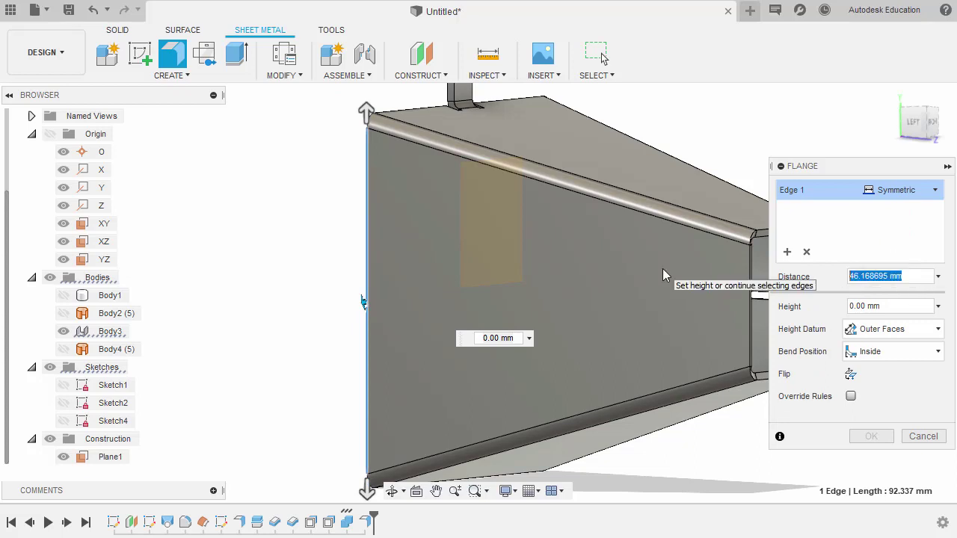
text(5)
key(Tab)
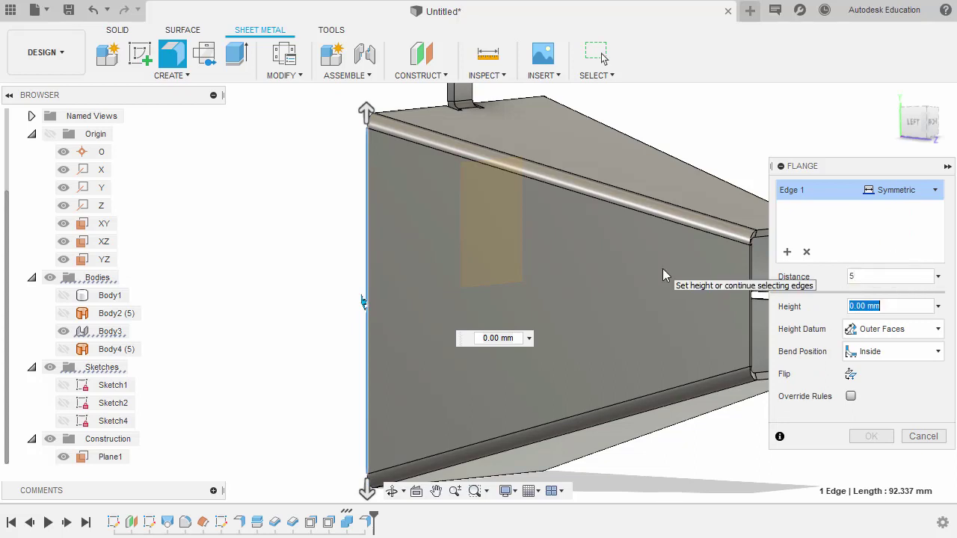
text(15)
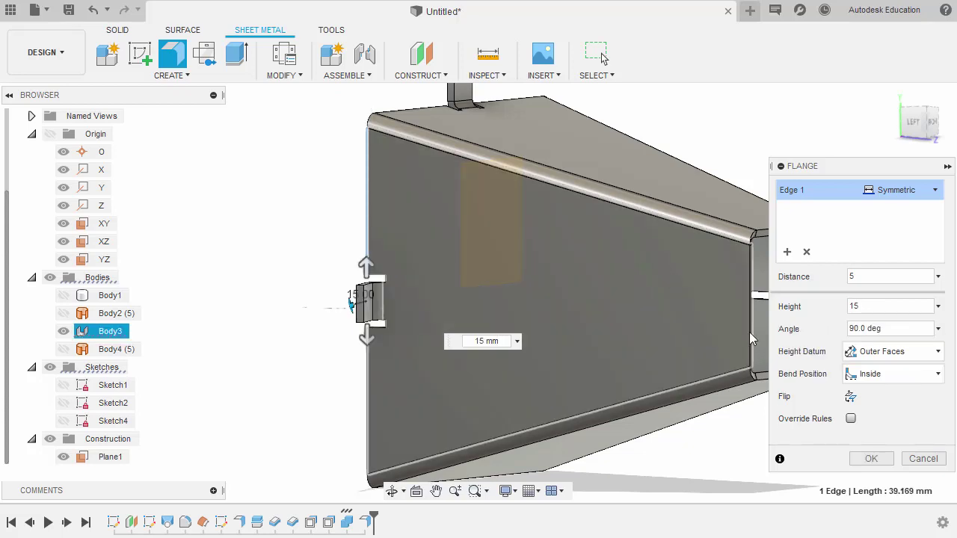
click(898, 328)
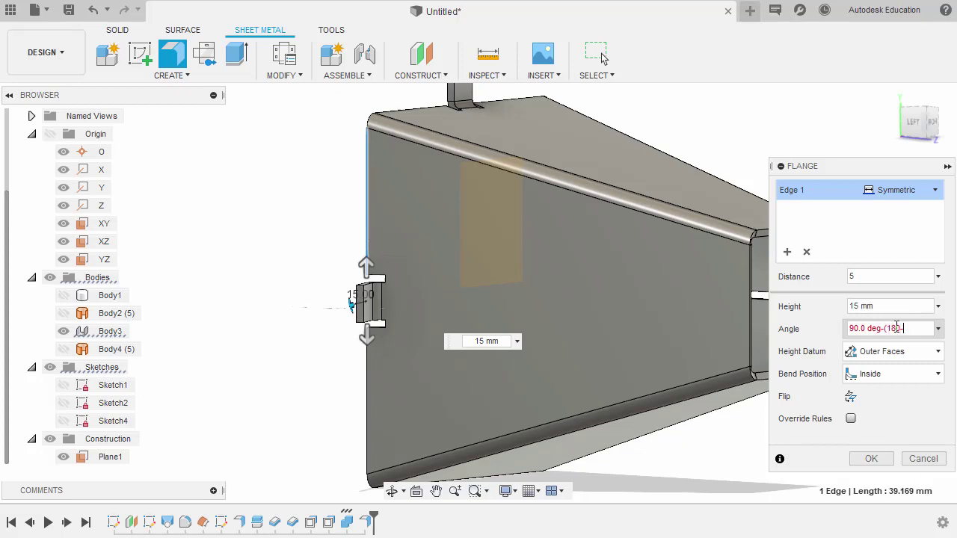
text(-(180-163.3 deg)
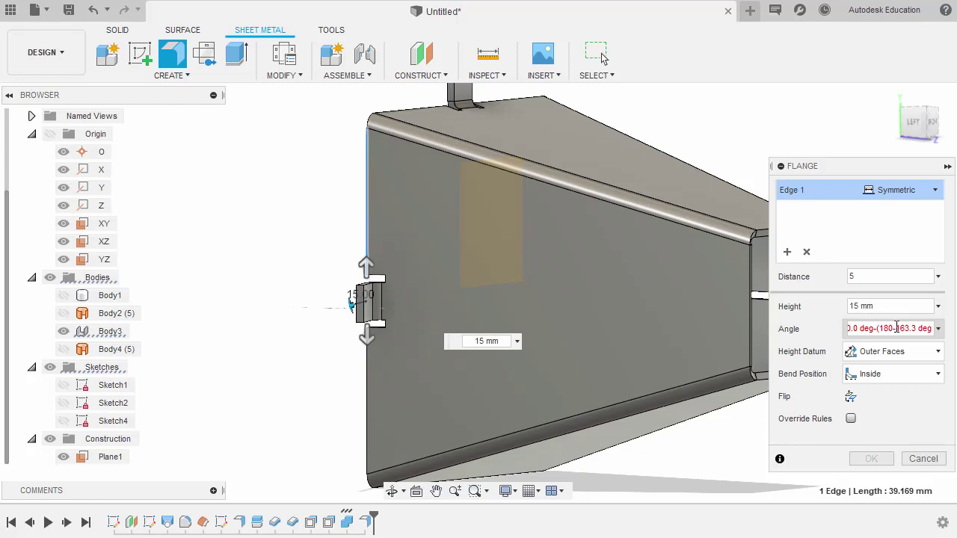
text())
shift+middle_drag(536, 335, 845, 170)
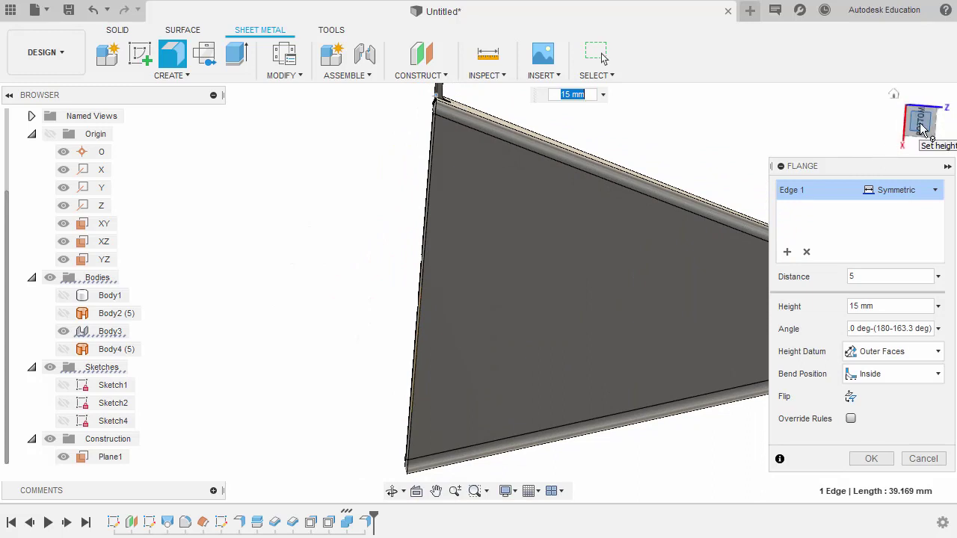
middle_drag(625, 150, 611, 296)
scroll(439, 240, up, 5)
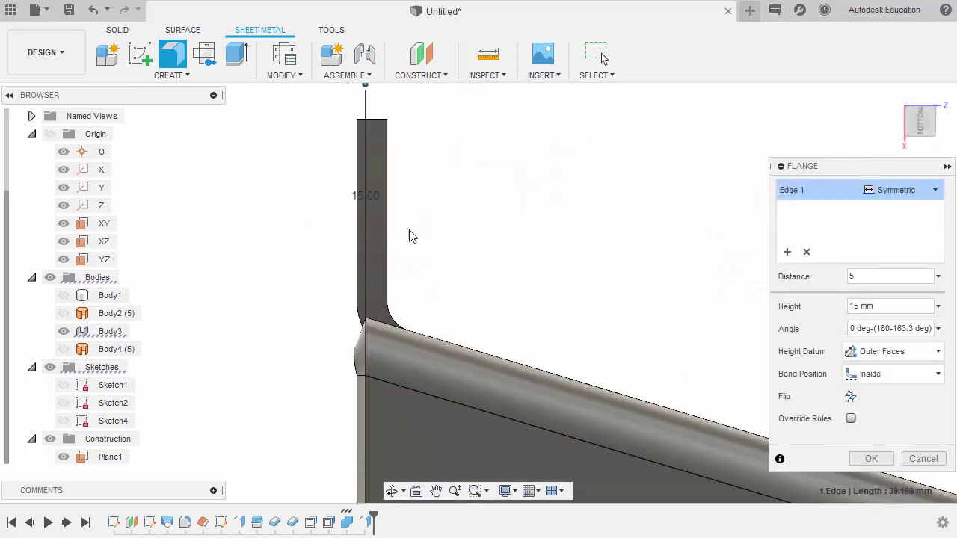
click(874, 460)
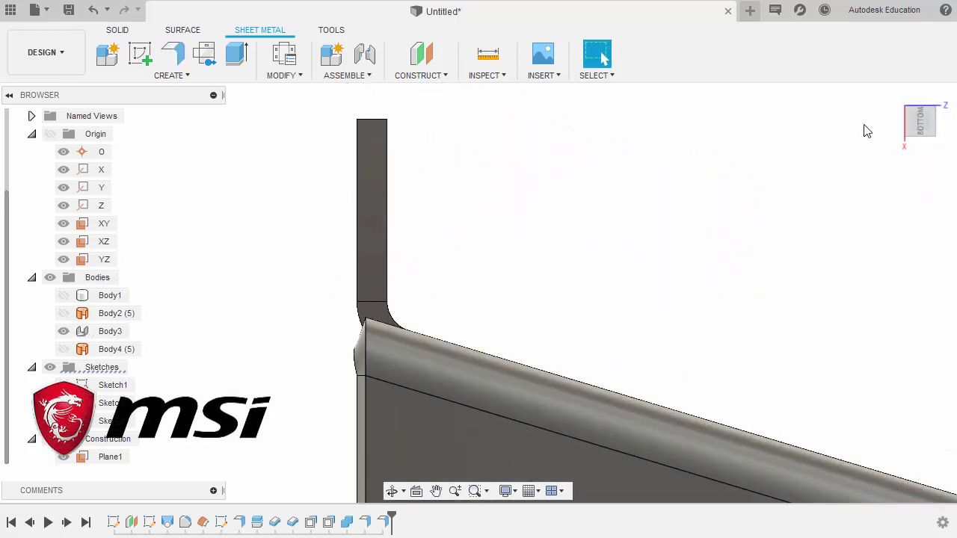
click(894, 94)
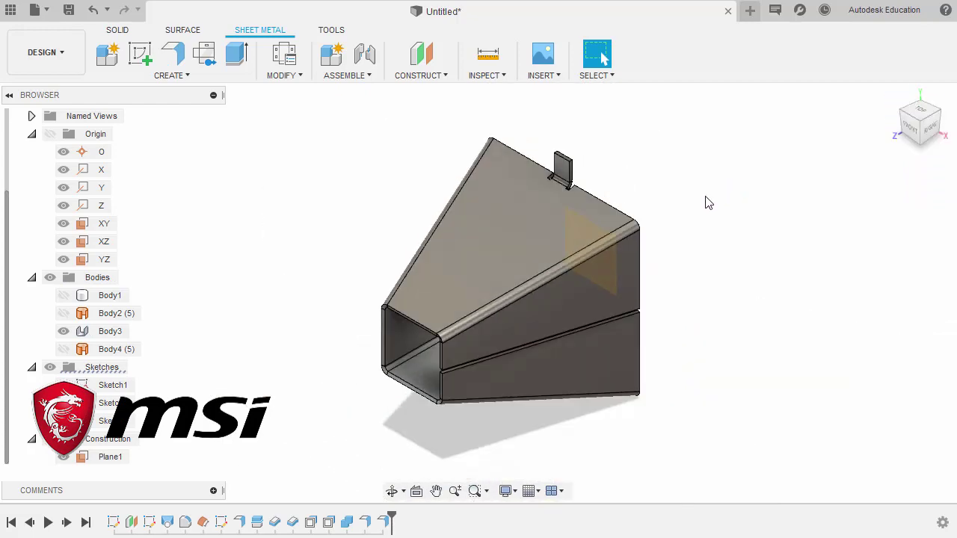
scroll(576, 171, up, 5)
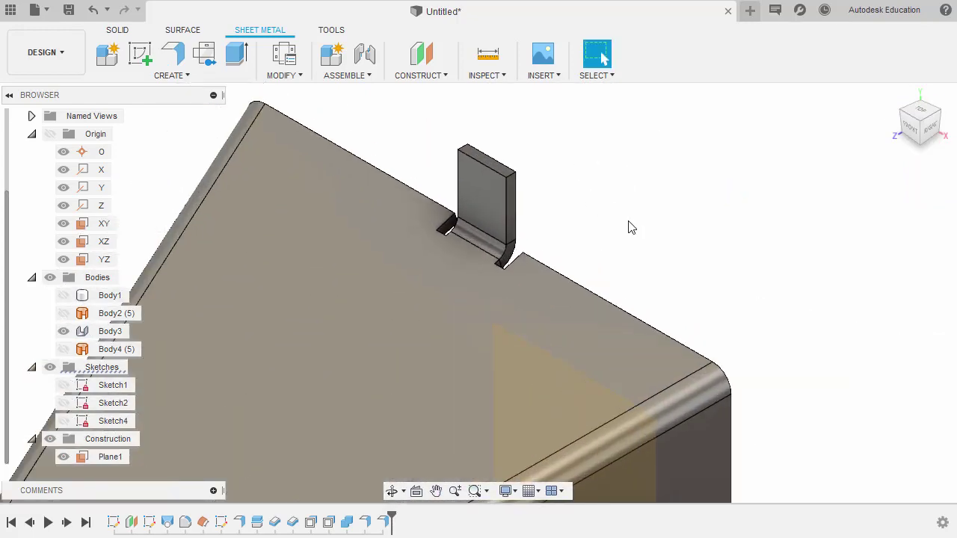
Start a 5 mm fillet on the first tab's two top corner edges
key(f)
scroll(536, 203, up, 5)
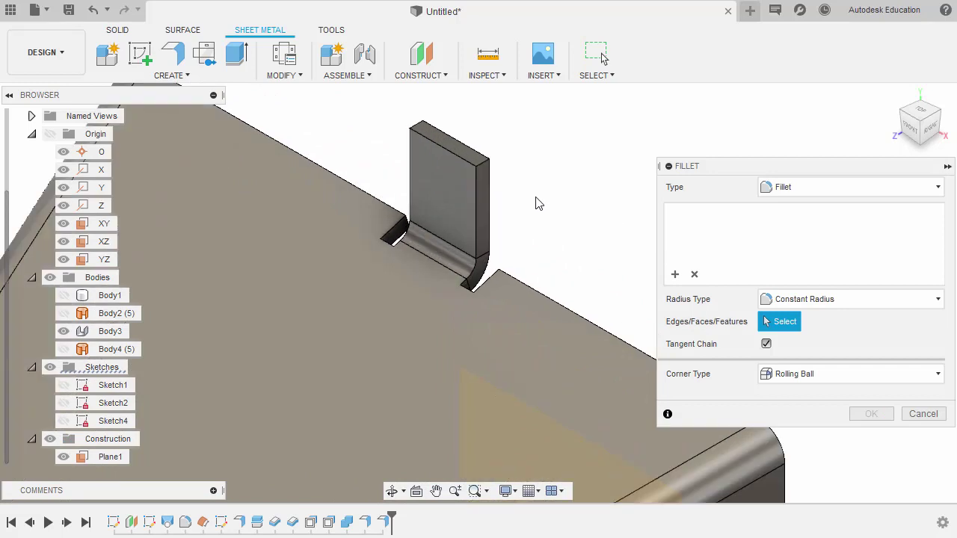
click(487, 196)
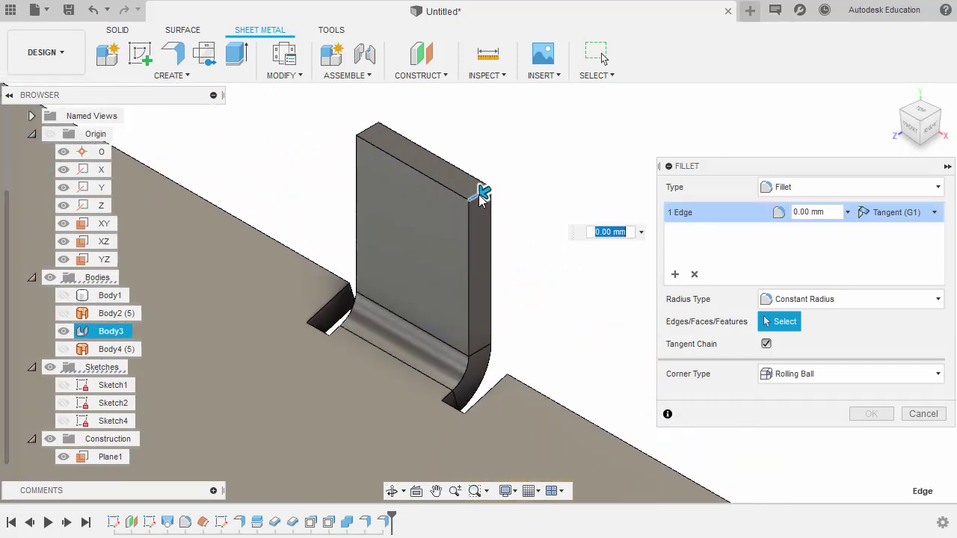
click(367, 139)
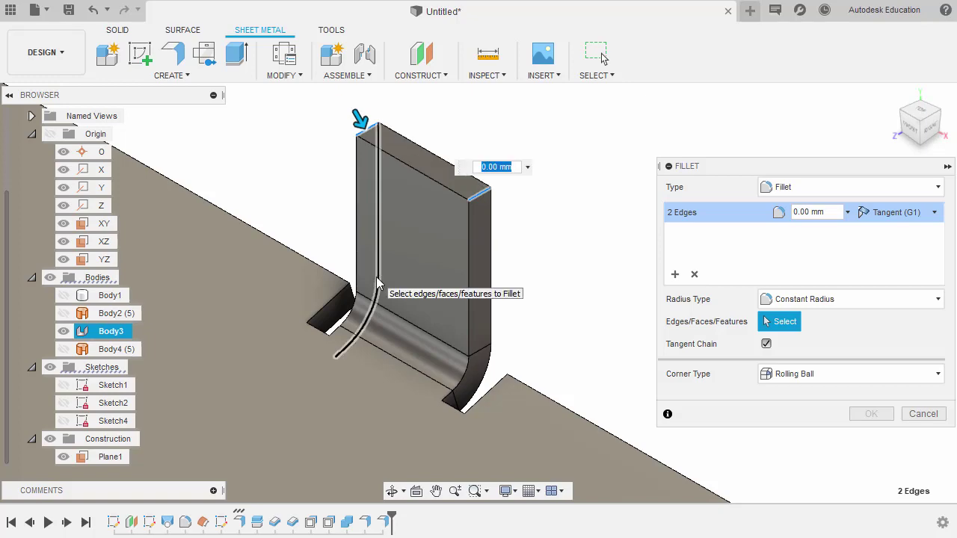
text(5)
scroll(334, 267, down, 3)
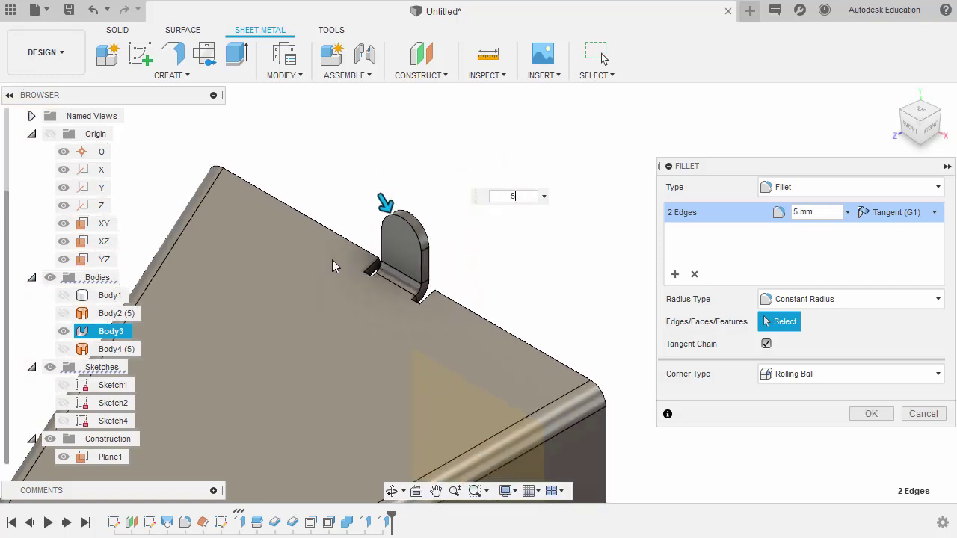
Add the other tab's two corner edges and apply the 5 mm fillet
middle_drag(334, 267, 224, 317)
scroll(492, 161, down, 3)
scroll(234, 321, up, 5)
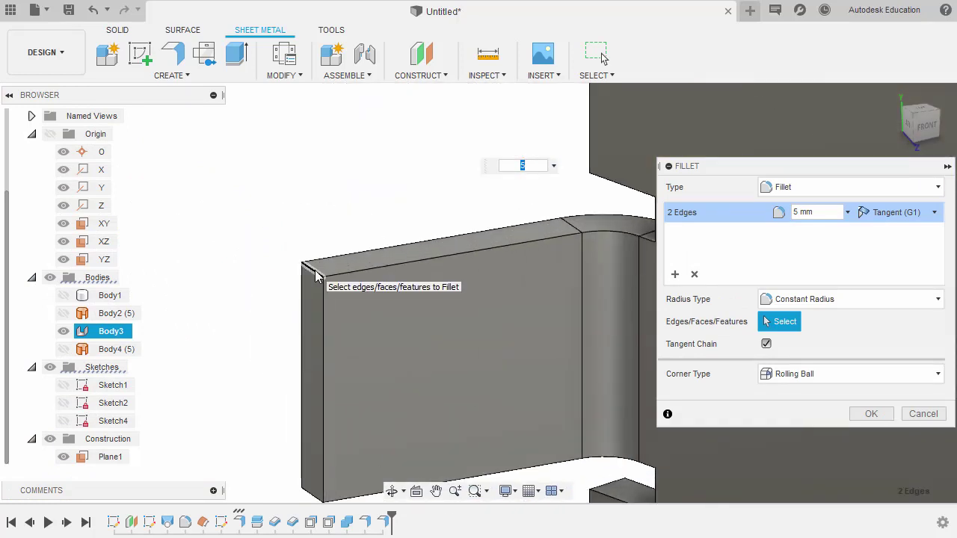
click(316, 277)
middle_drag(376, 341, 397, 162)
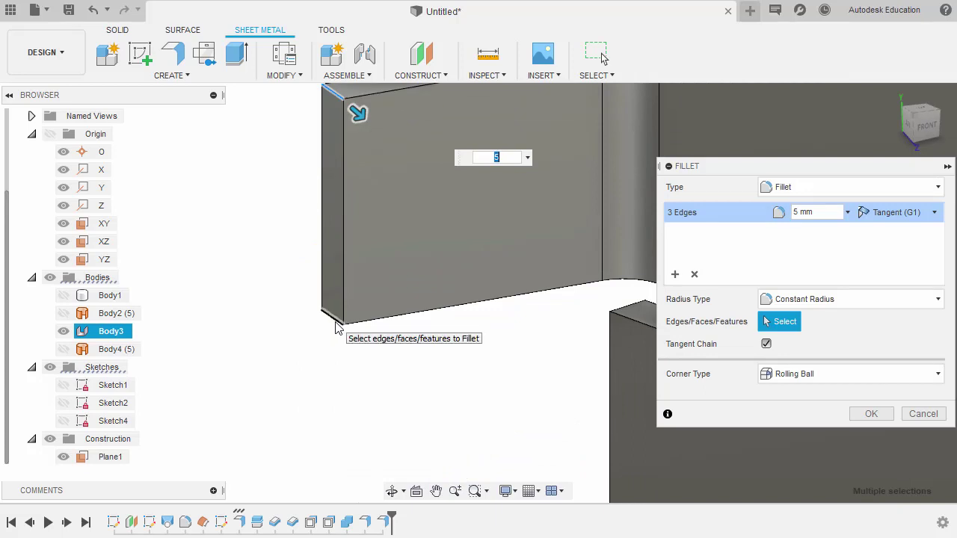
click(336, 328)
scroll(346, 275, down, 5)
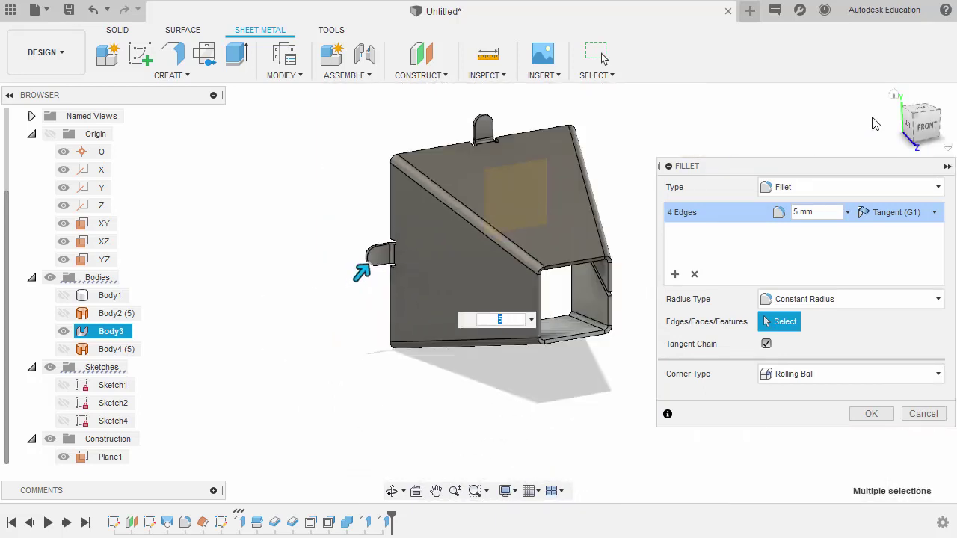
drag(894, 101, 899, 98)
click(897, 96)
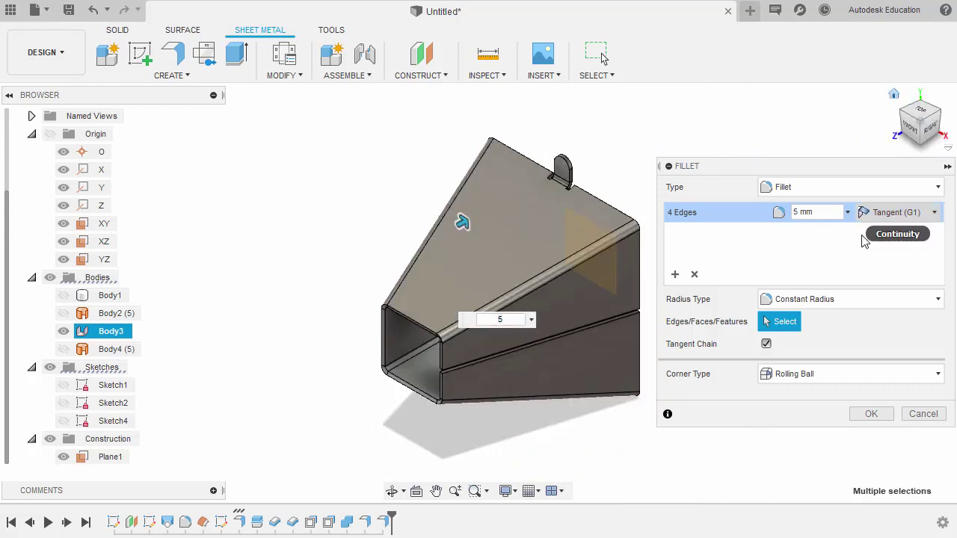
click(869, 415)
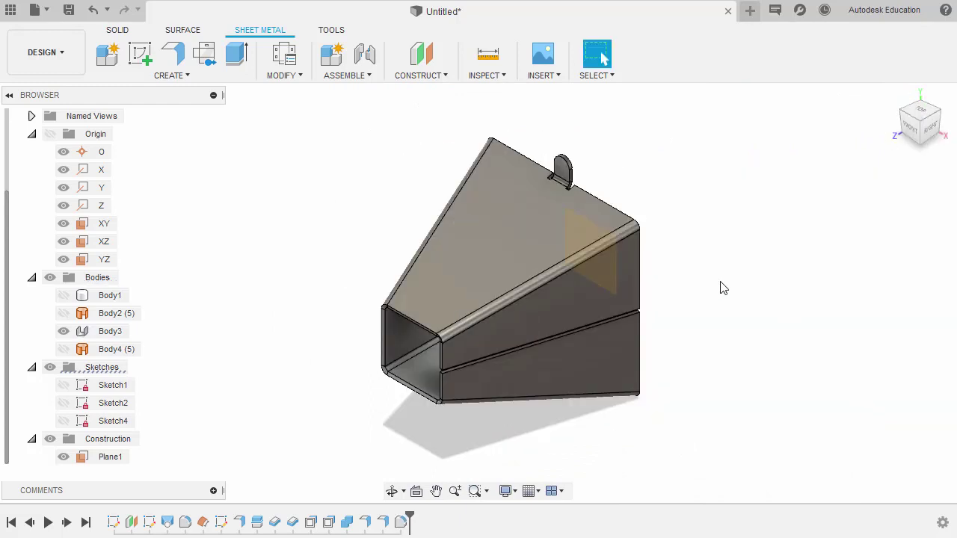
Place a hole on the top tab's flat face, centred near its rounded end
scroll(532, 154, up, 5)
middle_drag(583, 202, 554, 221)
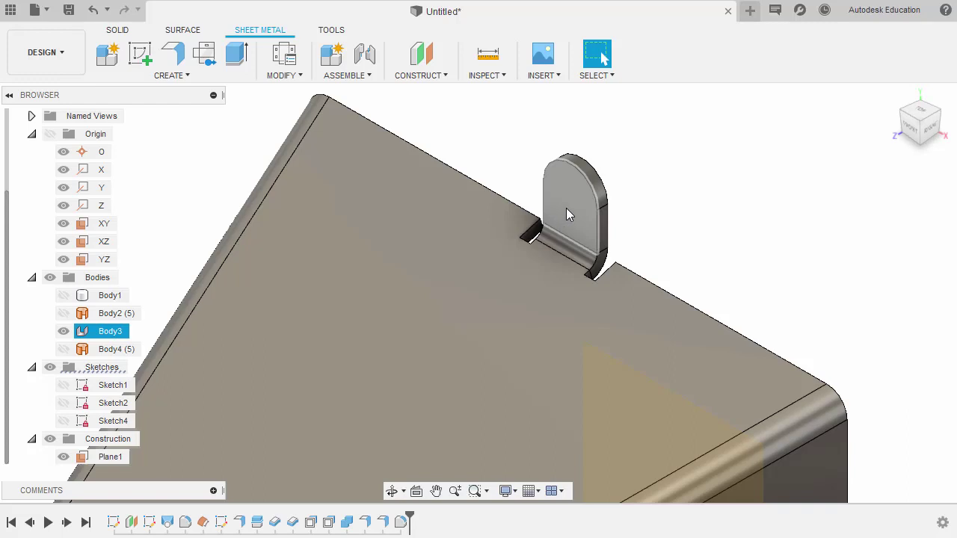
click(671, 218)
key(h)
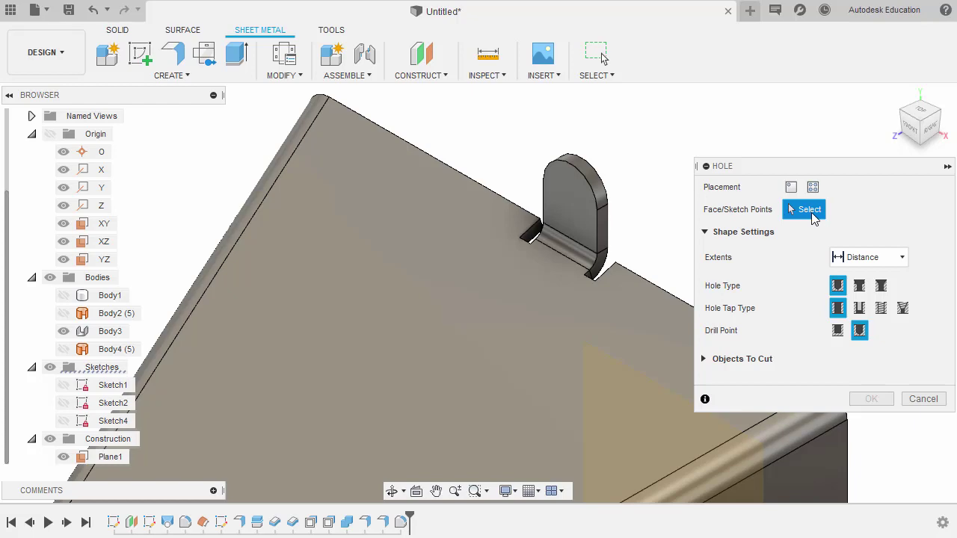
click(575, 202)
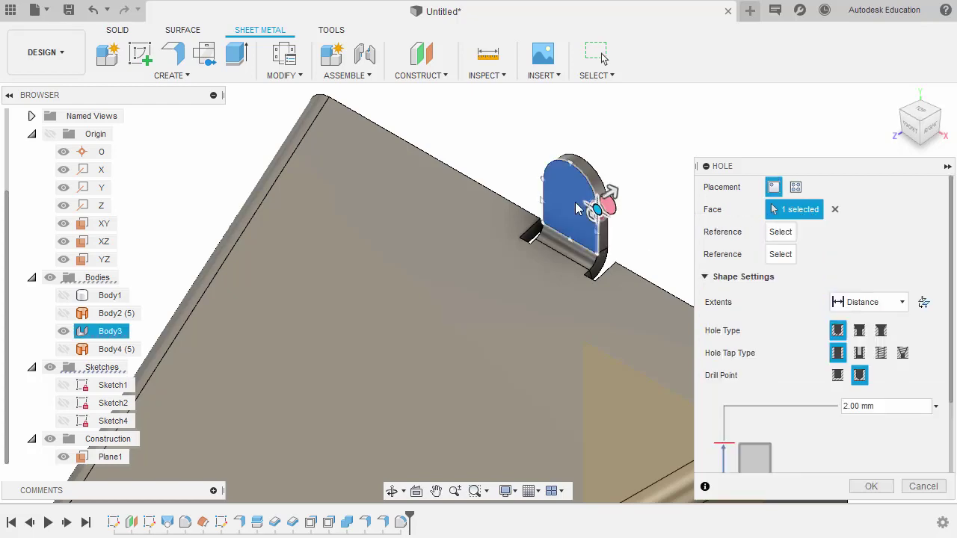
shift+middle_drag(575, 202, 481, 197)
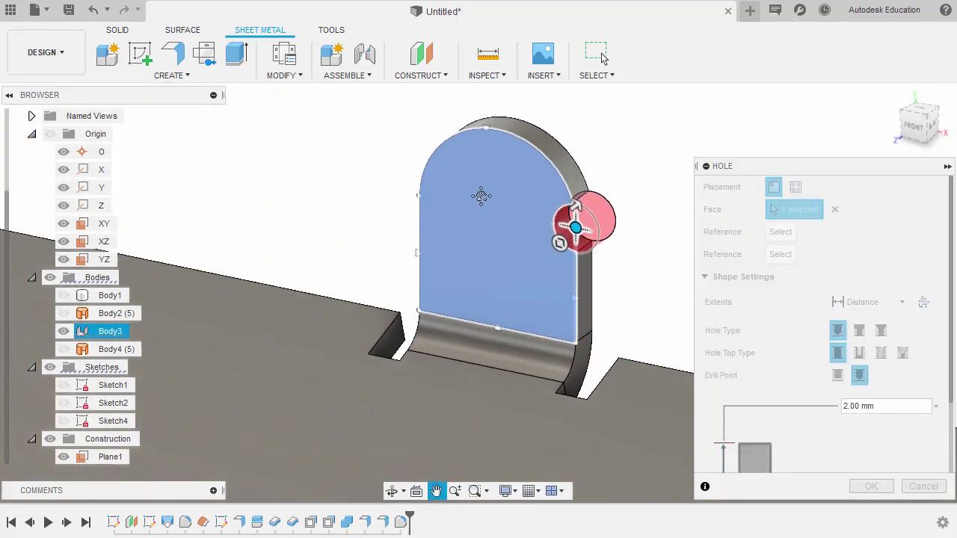
drag(571, 222, 490, 205)
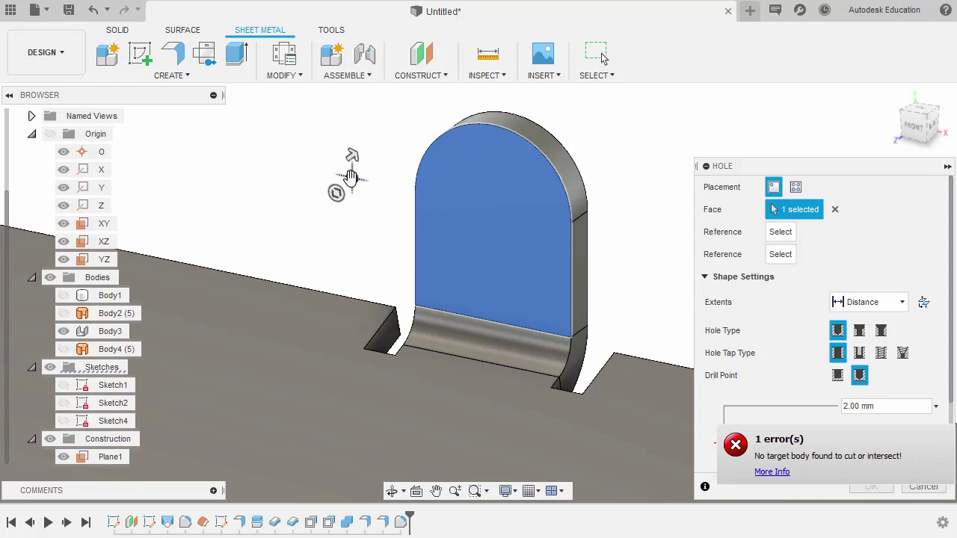
drag(351, 177, 490, 213)
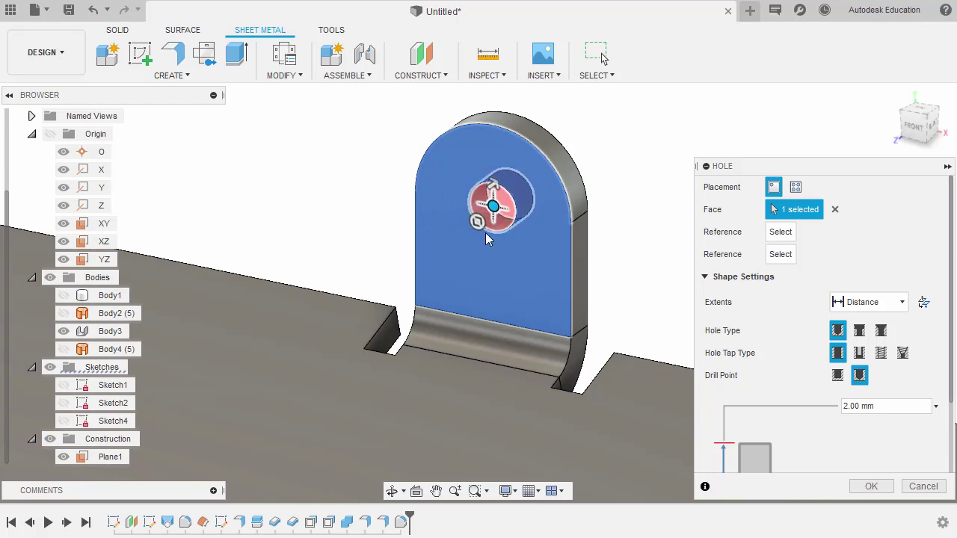
shift+middle_drag(488, 214, 254, 201)
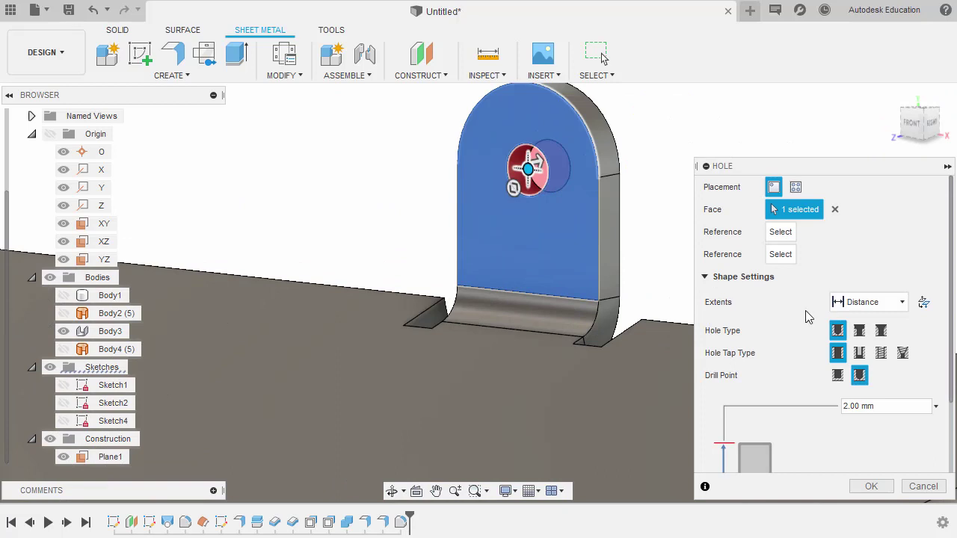
Set the hole extent to All so it cuts through, and create it
click(878, 308)
click(853, 359)
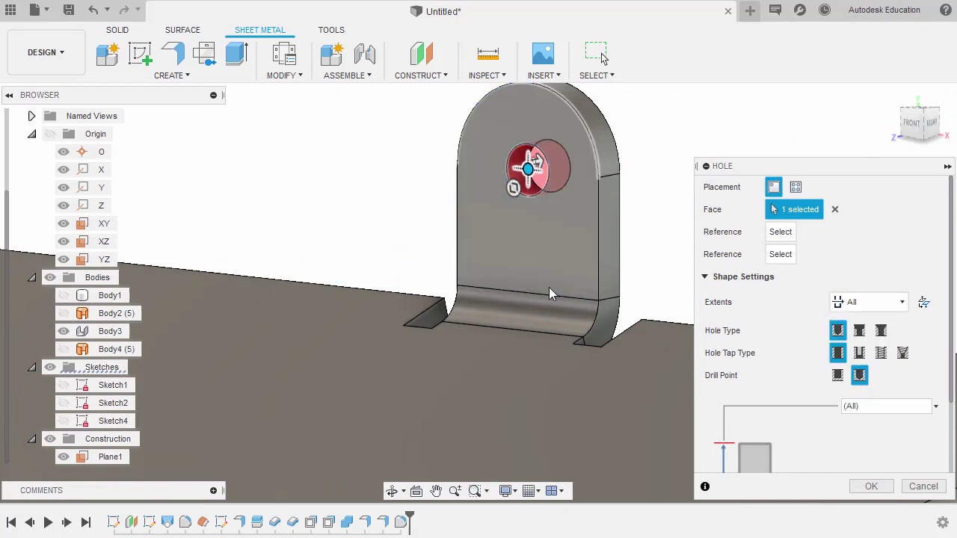
middle_drag(554, 294, 487, 249)
scroll(885, 358, down, 1)
scroll(885, 357, down, 1)
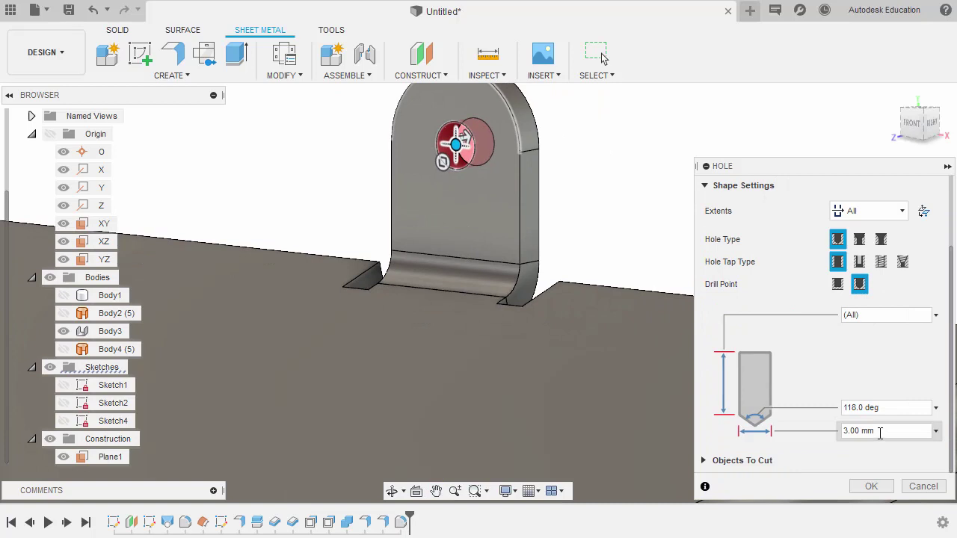
click(871, 486)
scroll(695, 273, up, 2)
scroll(681, 263, up, 2)
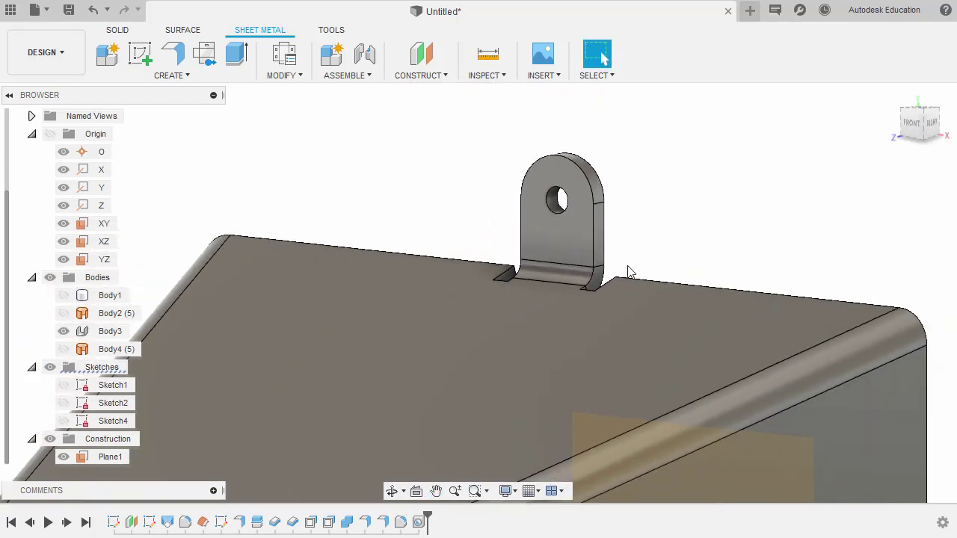
shift+middle_drag(628, 273, 276, 182)
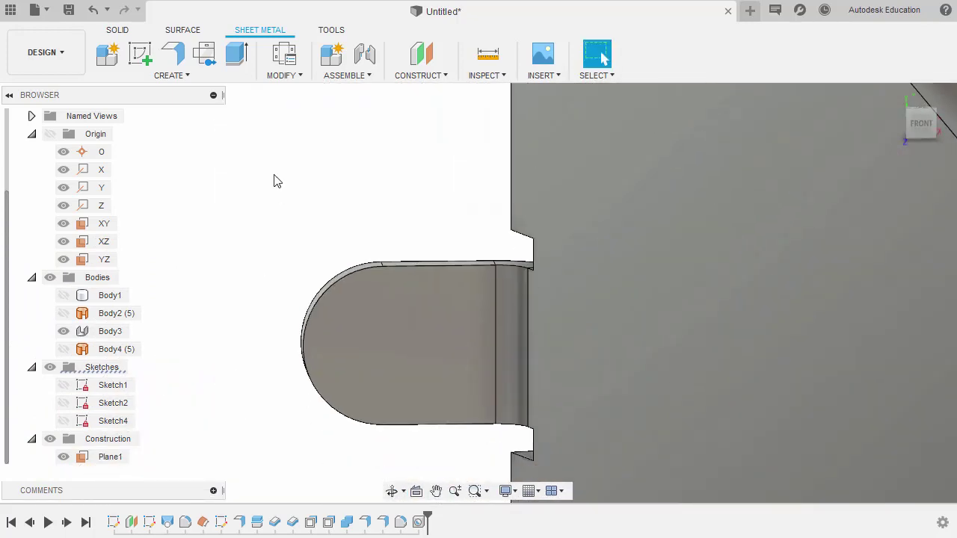
Place a through-all hole on the side tab's rounded end and select its diameter value
key(h)
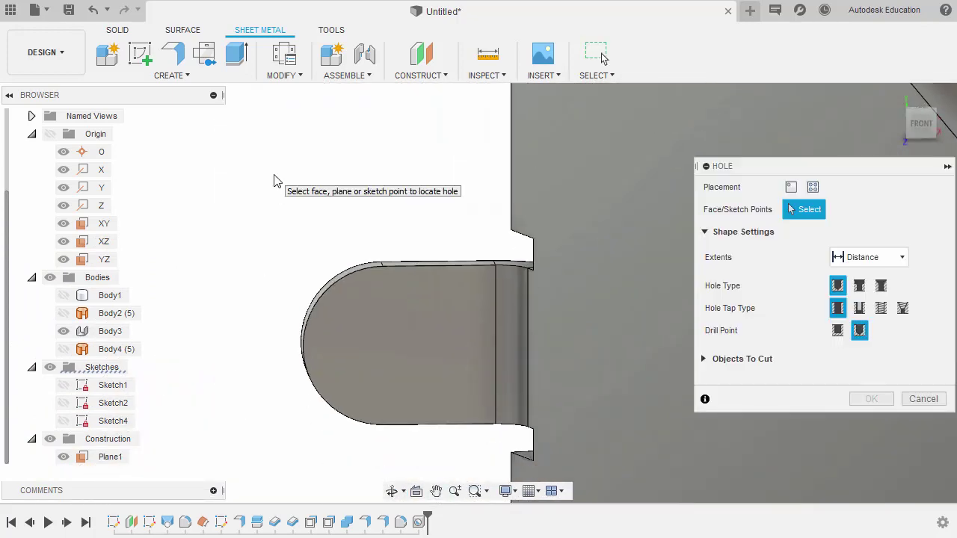
click(373, 334)
scroll(357, 394, up, 2)
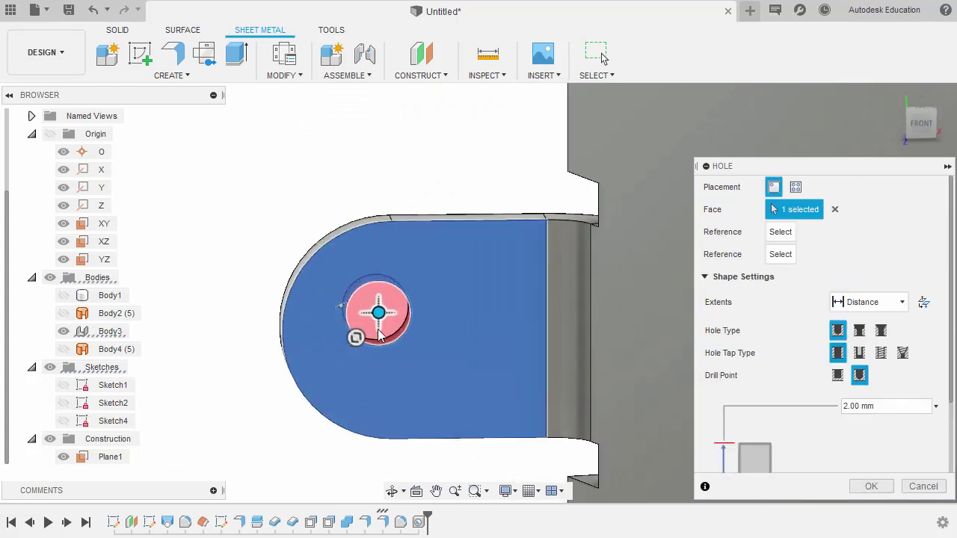
mouse_move(378, 310)
mouse_down()
mouse_move(239, 249)
mouse_move(321, 162)
mouse_move(456, 214)
mouse_move(476, 368)
mouse_up()
mouse_move(471, 404)
mouse_down()
mouse_move(359, 422)
mouse_move(369, 371)
mouse_move(391, 335)
mouse_move(304, 389)
mouse_move(257, 338)
mouse_move(357, 376)
mouse_move(307, 314)
mouse_move(366, 354)
mouse_move(392, 330)
mouse_up()
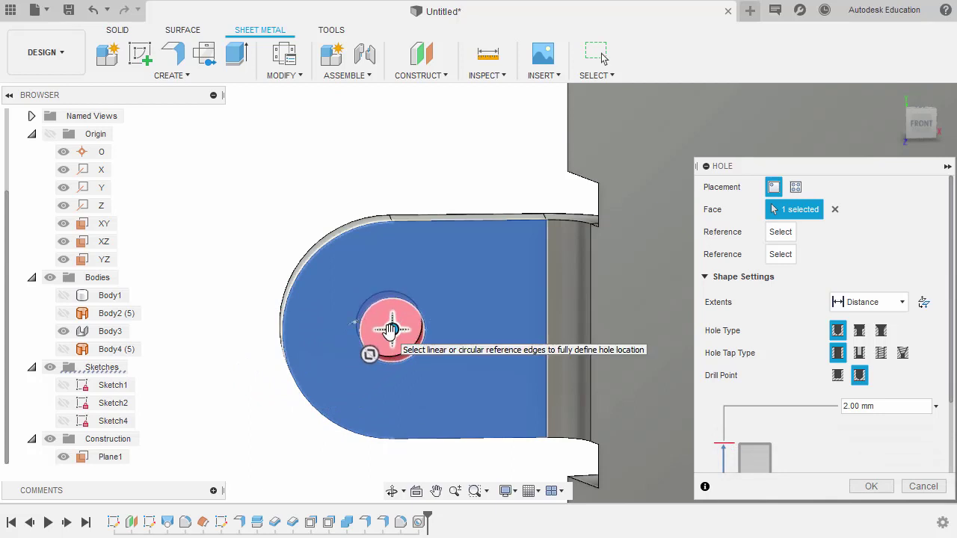
scroll(898, 356, down, 2)
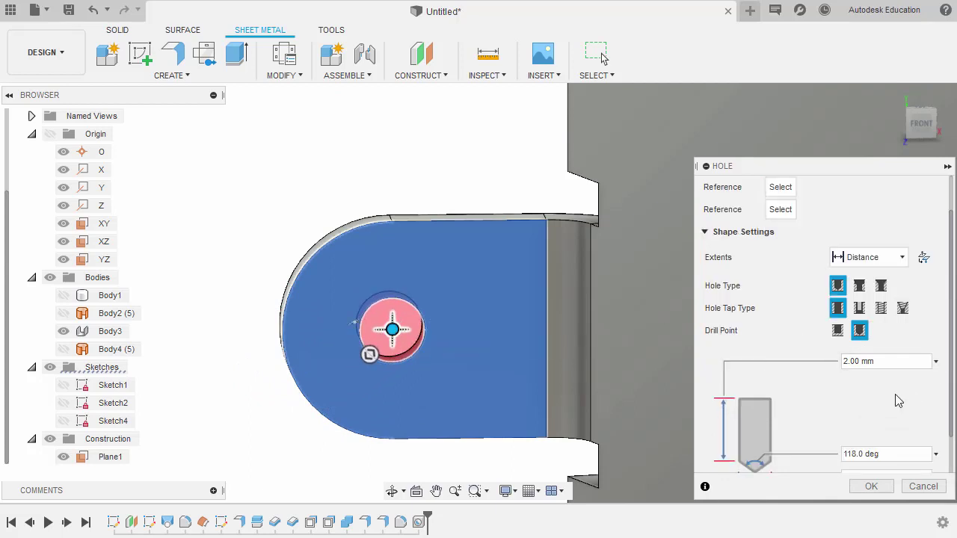
click(879, 263)
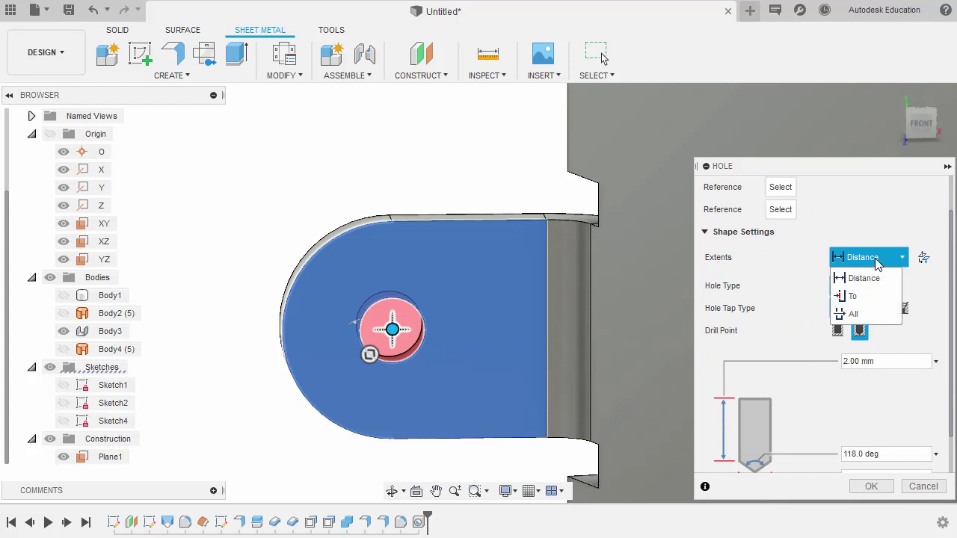
click(854, 316)
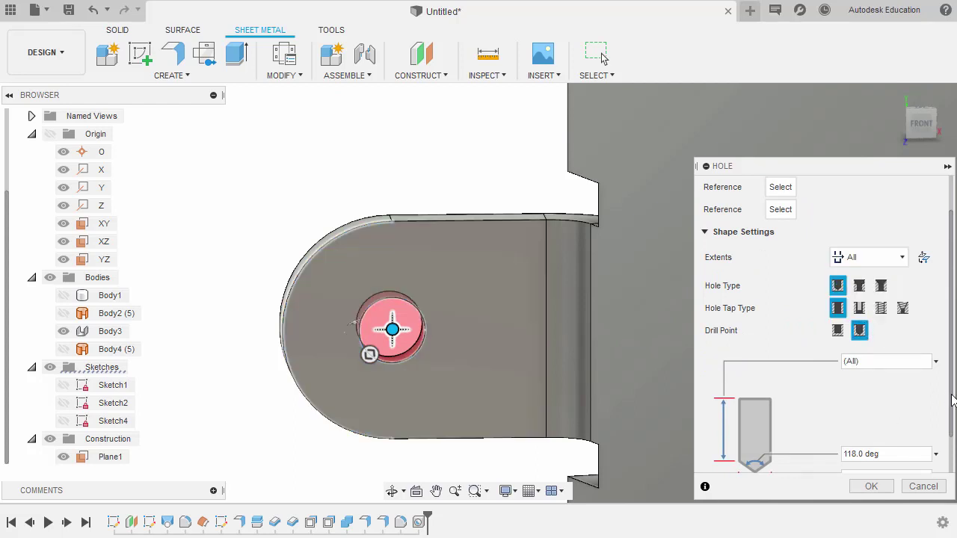
scroll(952, 401, down, 2)
click(774, 437)
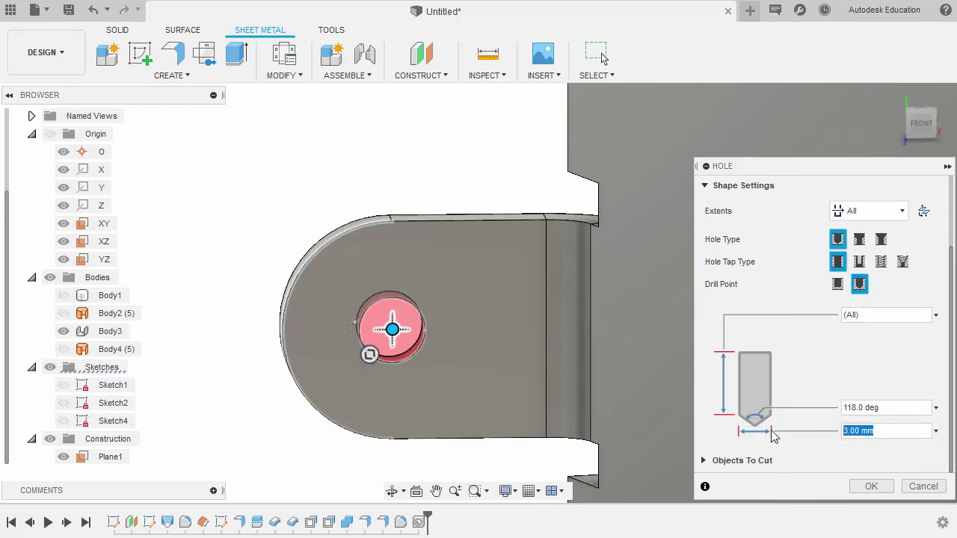
Give the side tab hole a 5 mm diameter, confirm it, and view the funnel from the front
text(5)
click(872, 486)
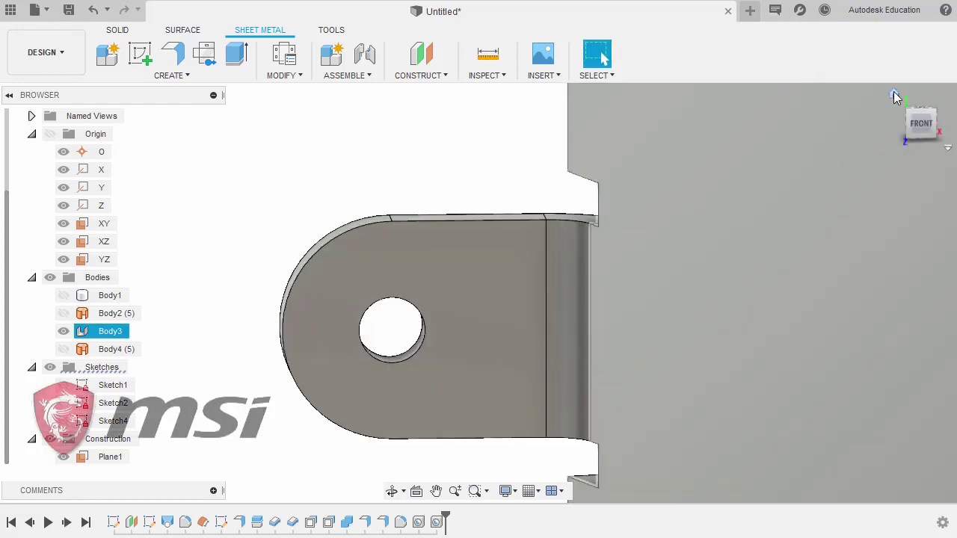
click(893, 91)
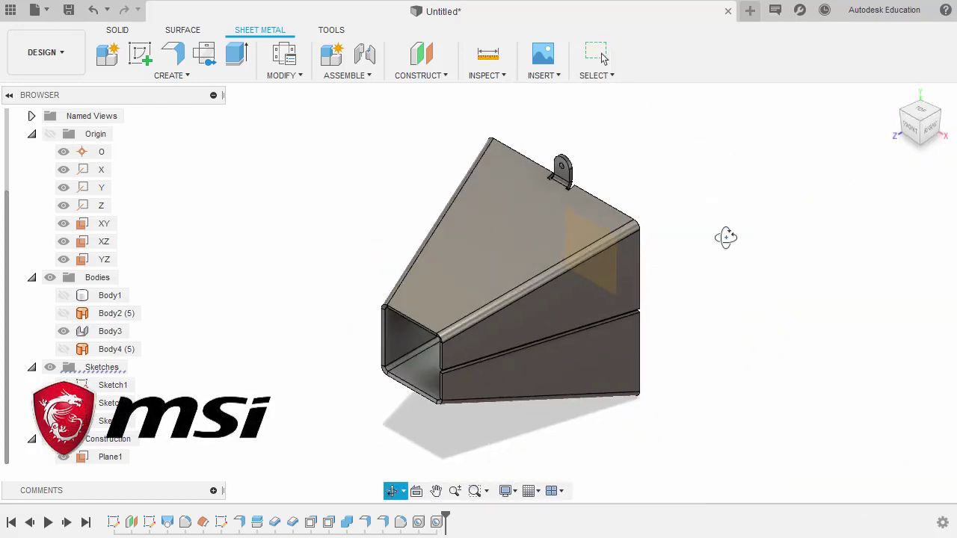
drag(725, 237, 778, 207)
key(Escape)
click(521, 220)
shift+middle_drag(521, 220, 559, 283)
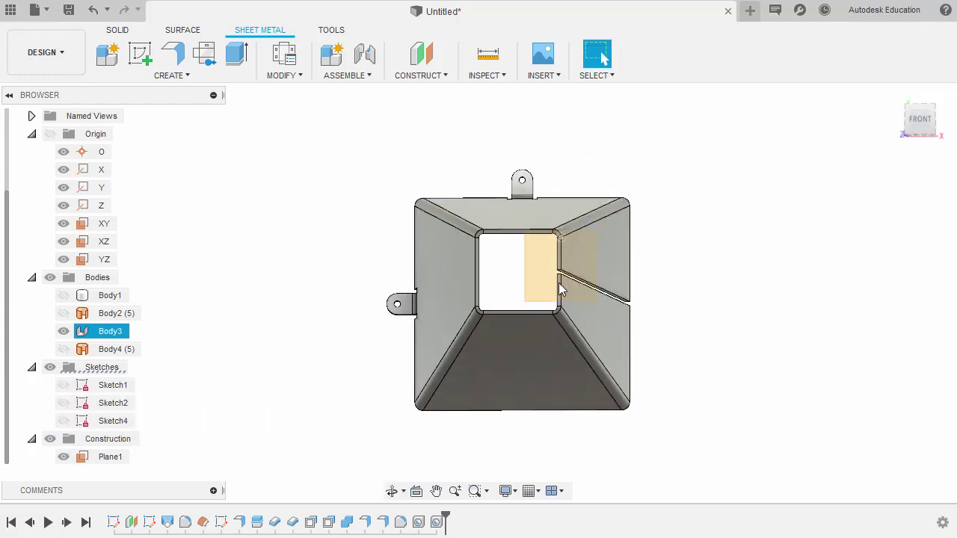
click(533, 441)
Select EdgeFlange3, Hole3 and Fillet2 together in the timeline
shift+middle_drag(521, 430, 486, 460)
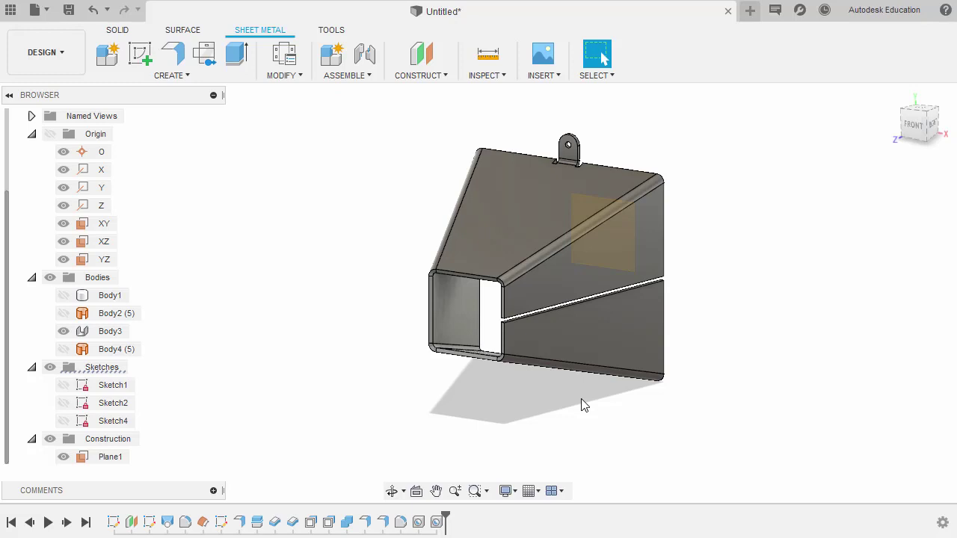
shift+middle_drag(585, 405, 575, 379)
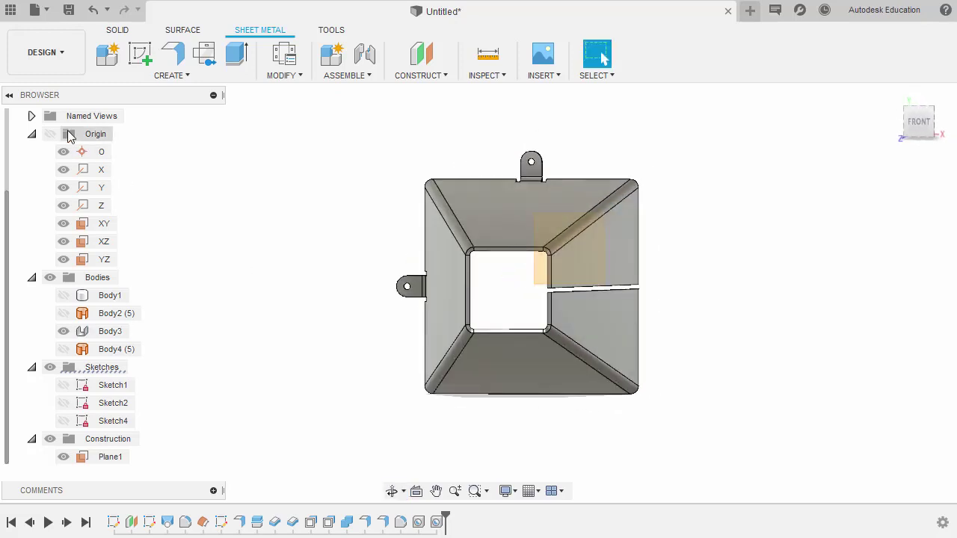
shift+middle_drag(237, 207, 609, 216)
click(523, 416)
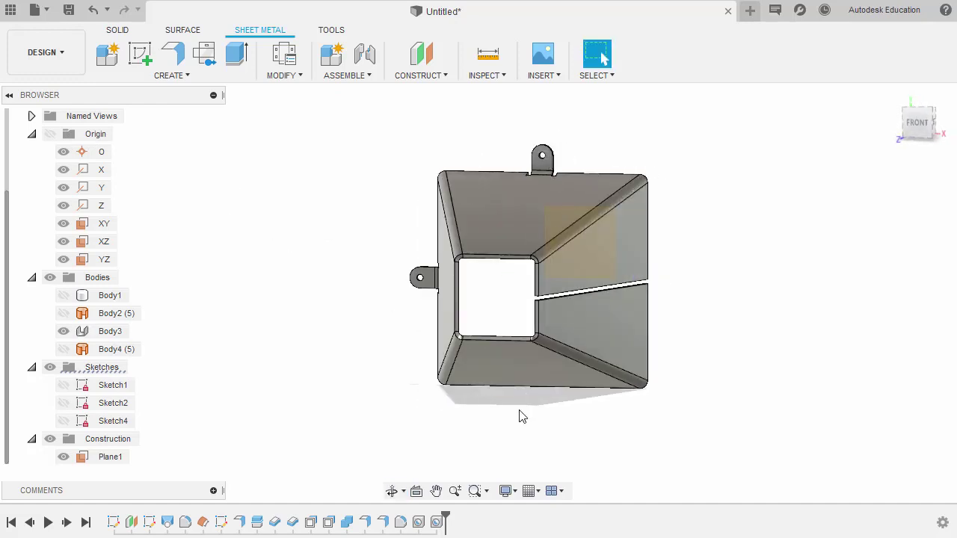
shift+middle_drag(555, 427, 690, 319)
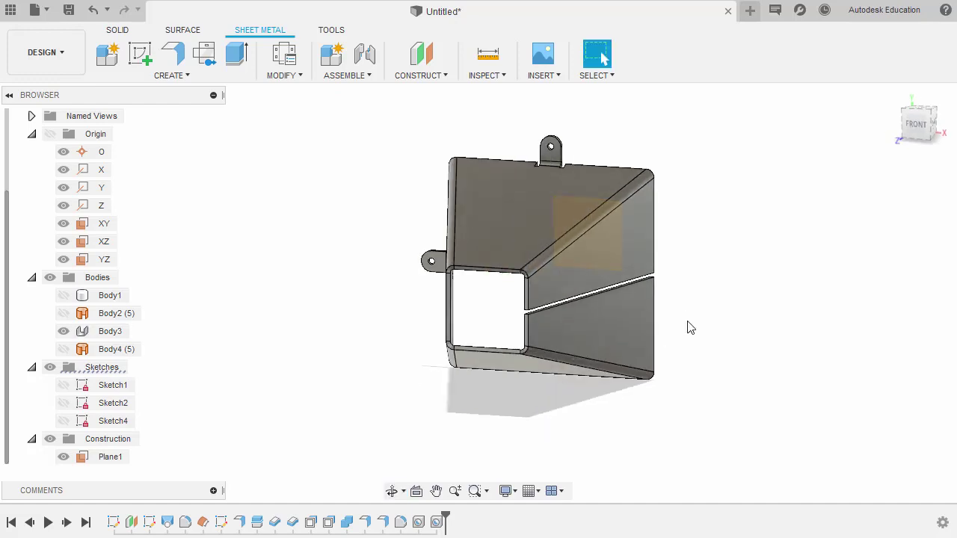
shift+middle_drag(689, 328, 706, 309)
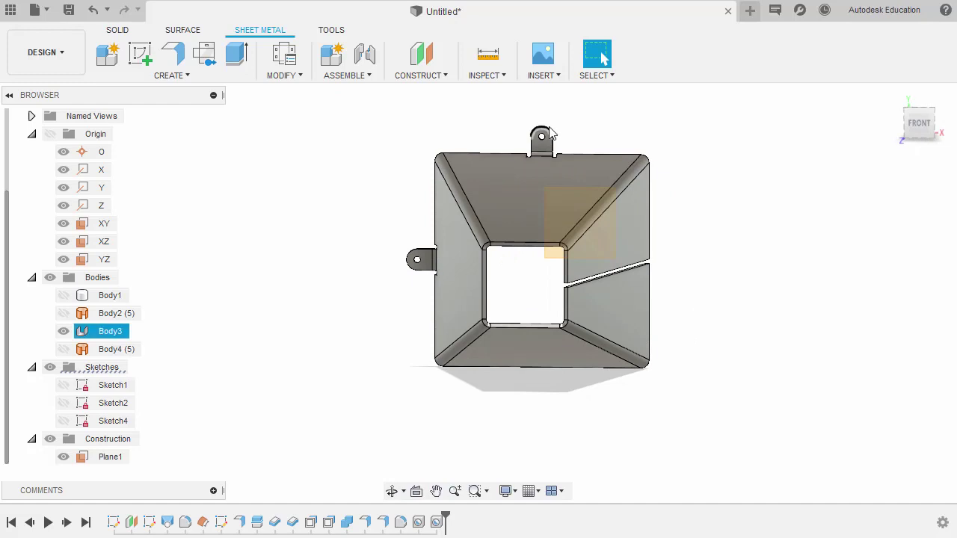
click(366, 523)
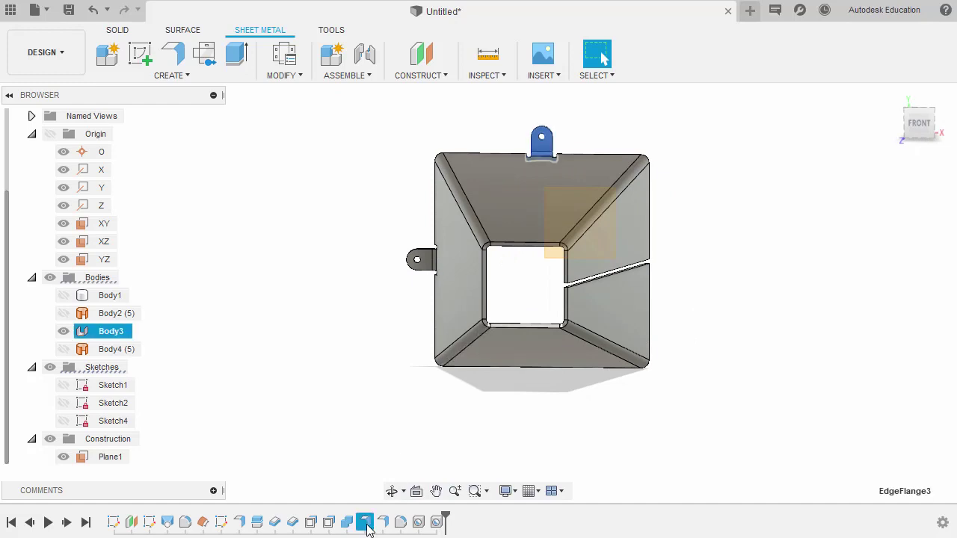
ctrl+click(420, 523)
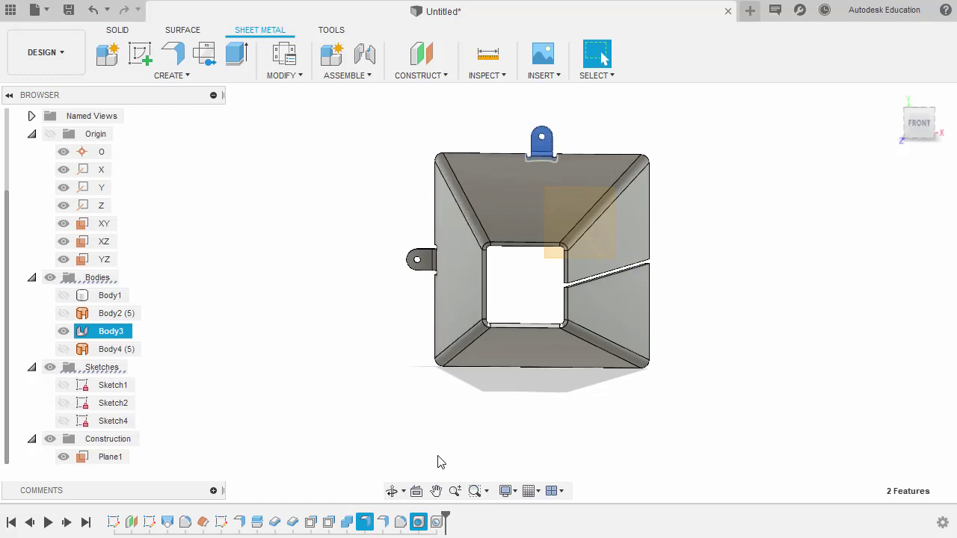
click(401, 524)
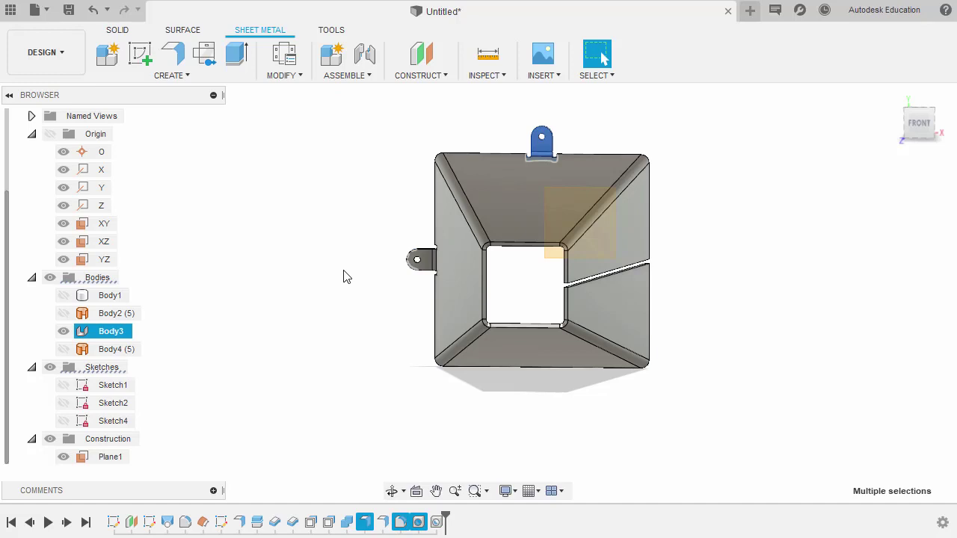
Mirror the selected tab features across the XZ plane
key(s)
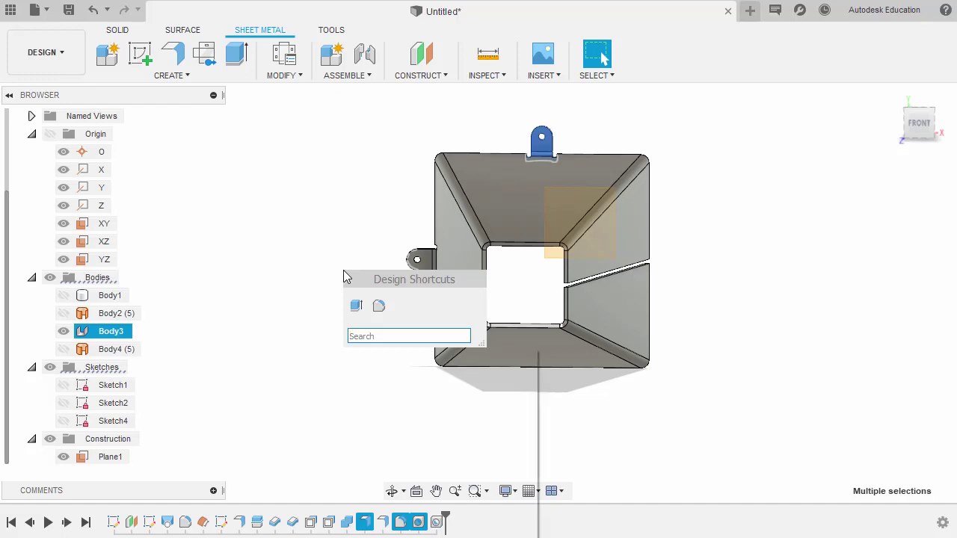
text(mi)
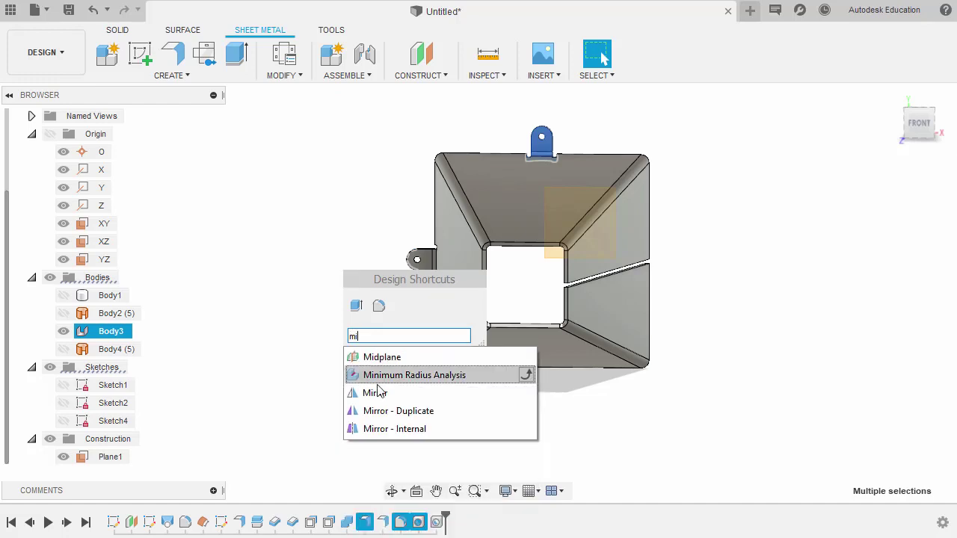
click(393, 394)
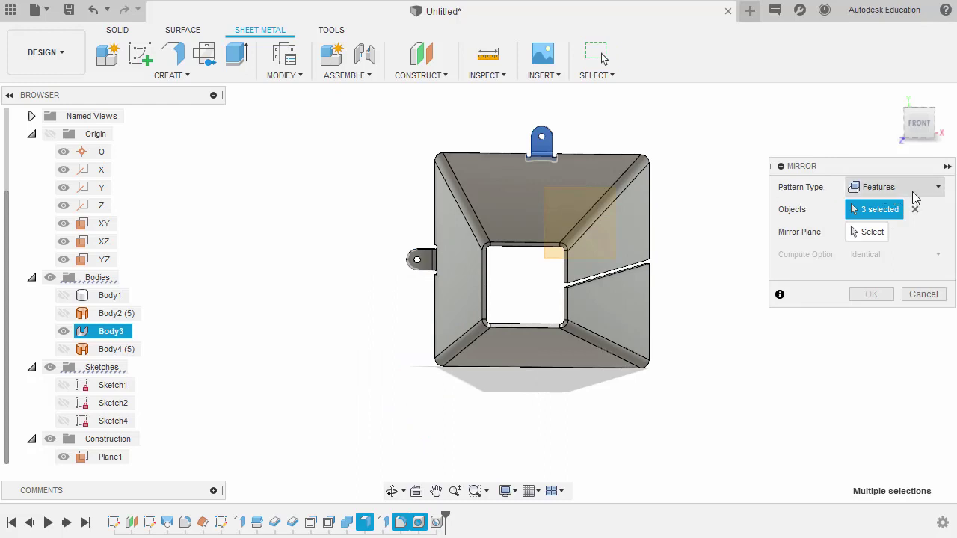
click(875, 235)
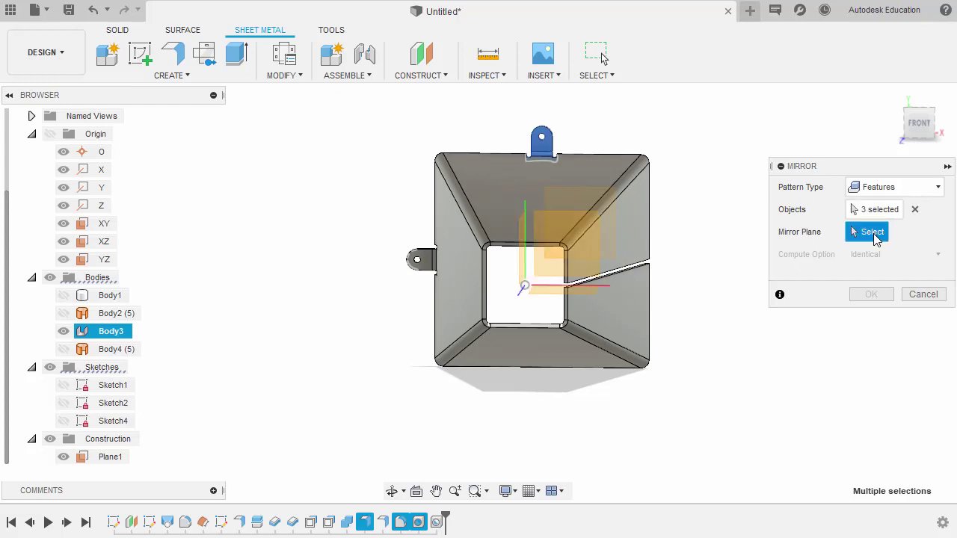
shift+middle_drag(690, 259, 669, 281)
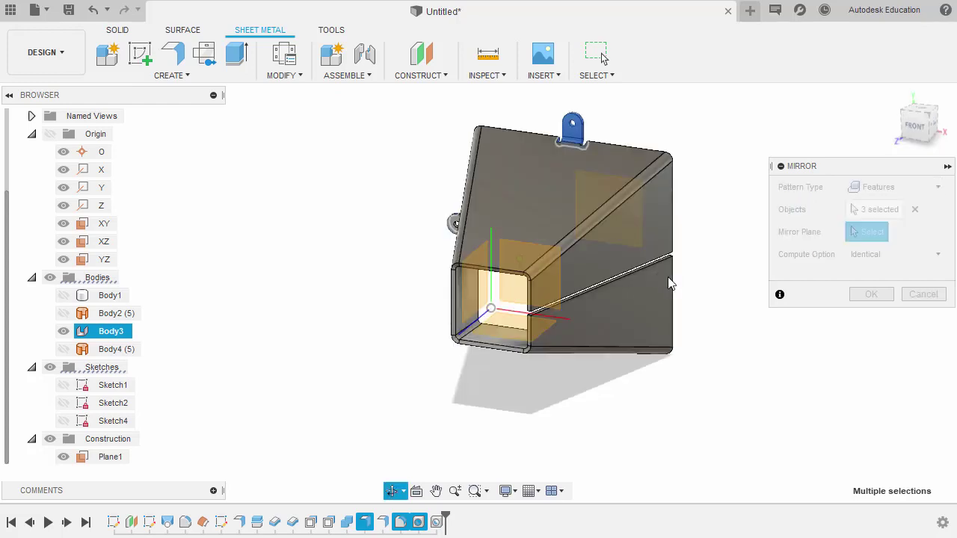
click(504, 336)
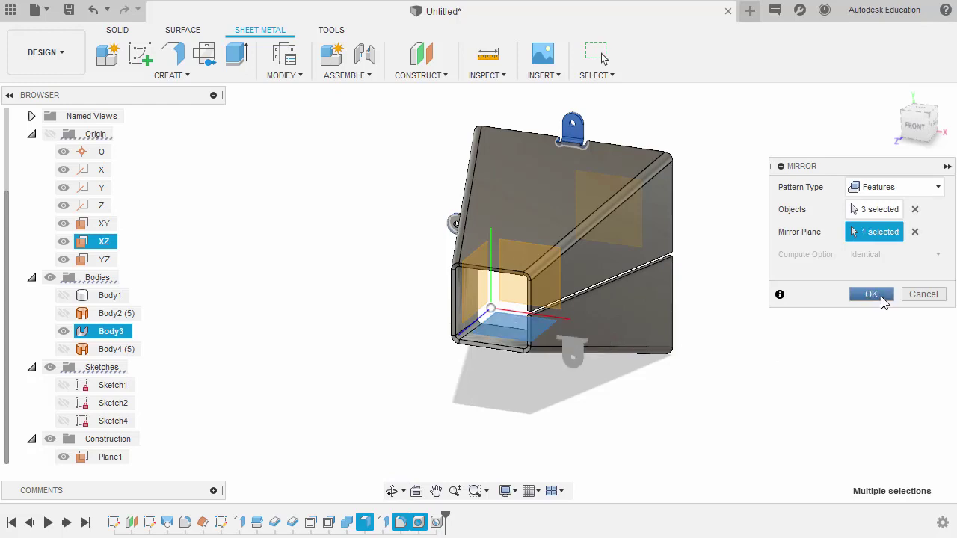
click(871, 294)
shift+middle_drag(691, 315, 729, 304)
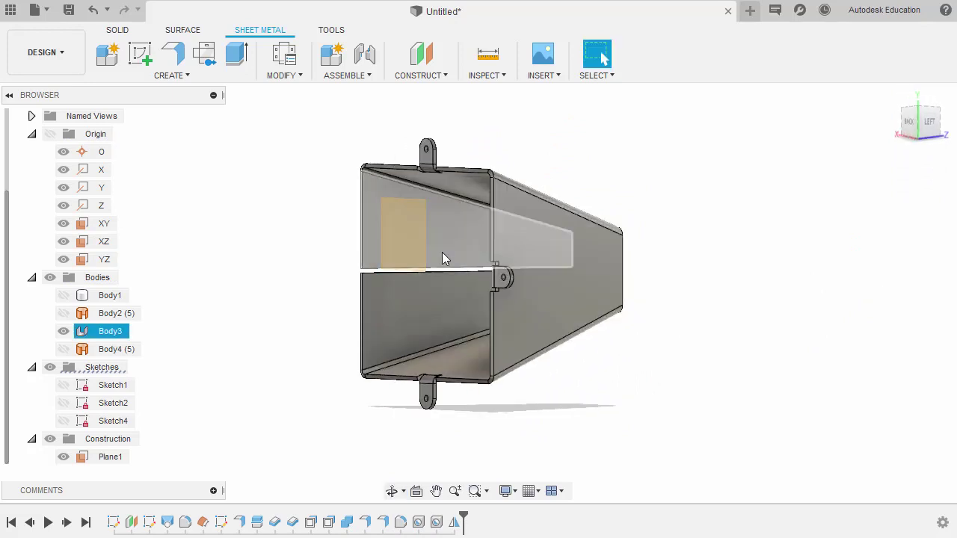
Hide construction Plane1 and return to the home isometric view
click(402, 238)
right_click(263, 168)
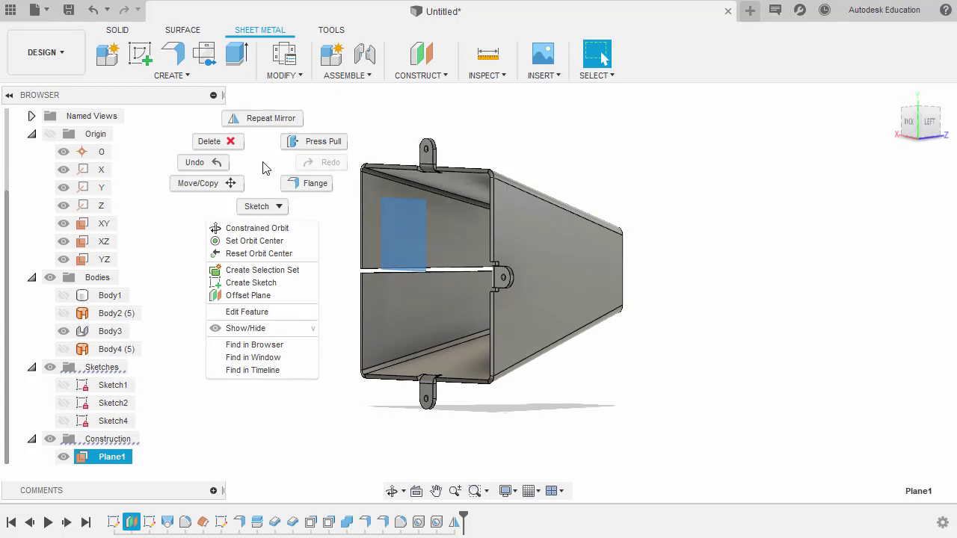
click(271, 353)
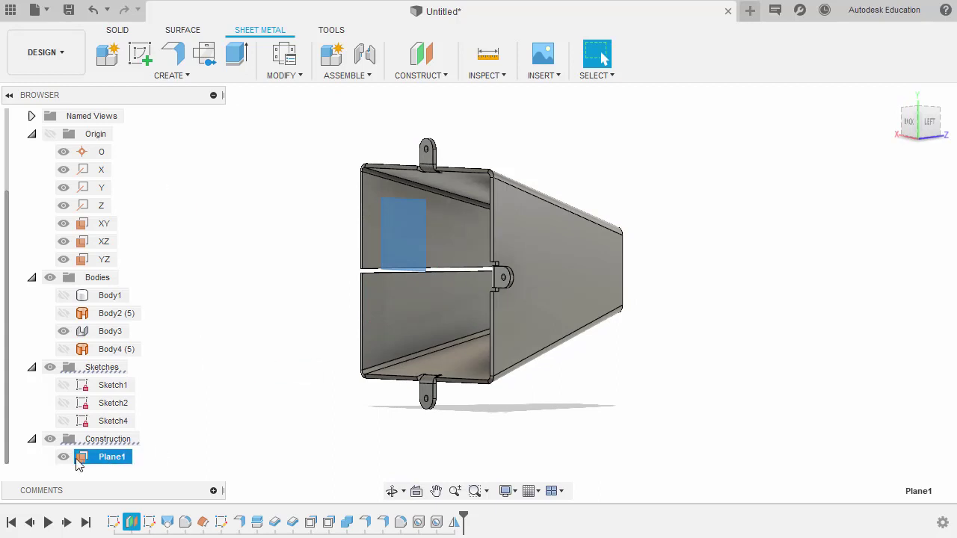
click(64, 457)
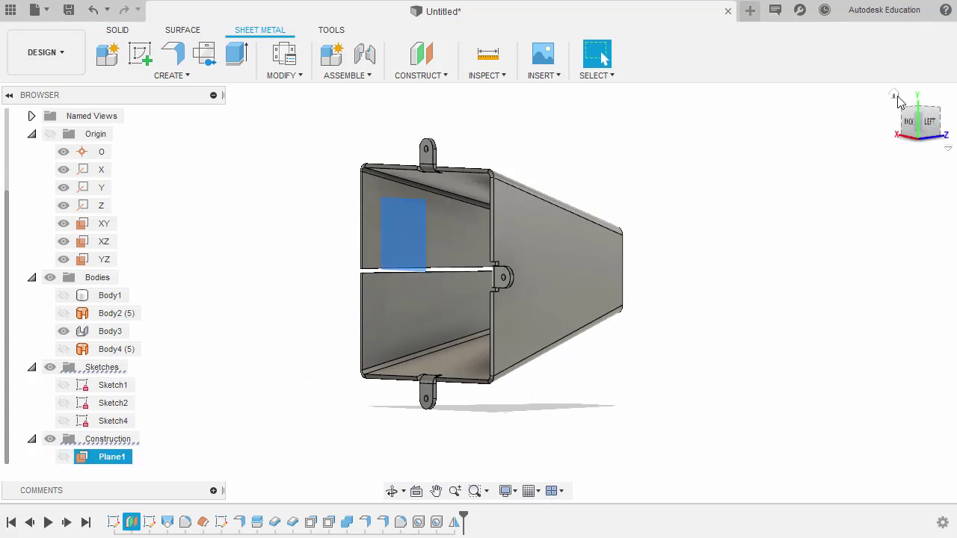
click(894, 95)
click(688, 188)
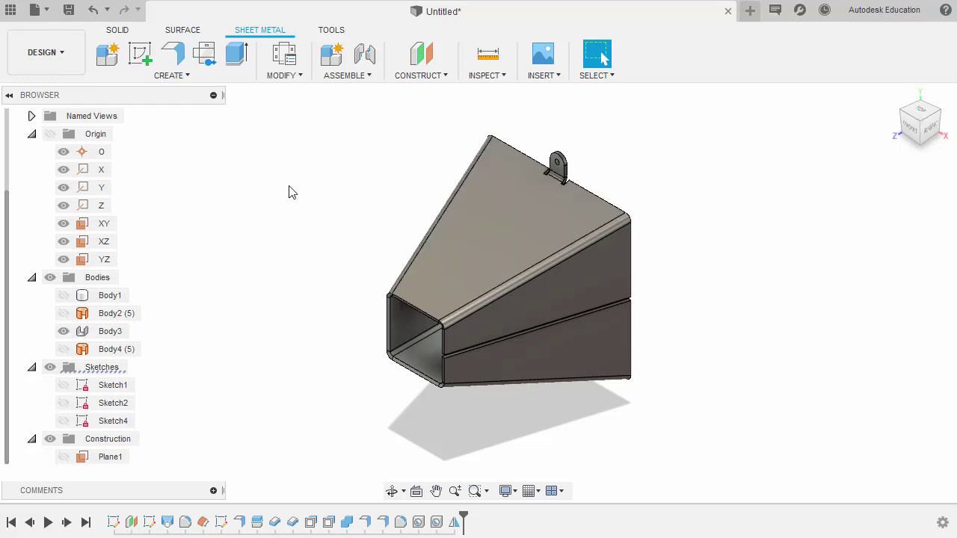
Create a flat pattern with the funnel's top face as the stationary face
click(179, 79)
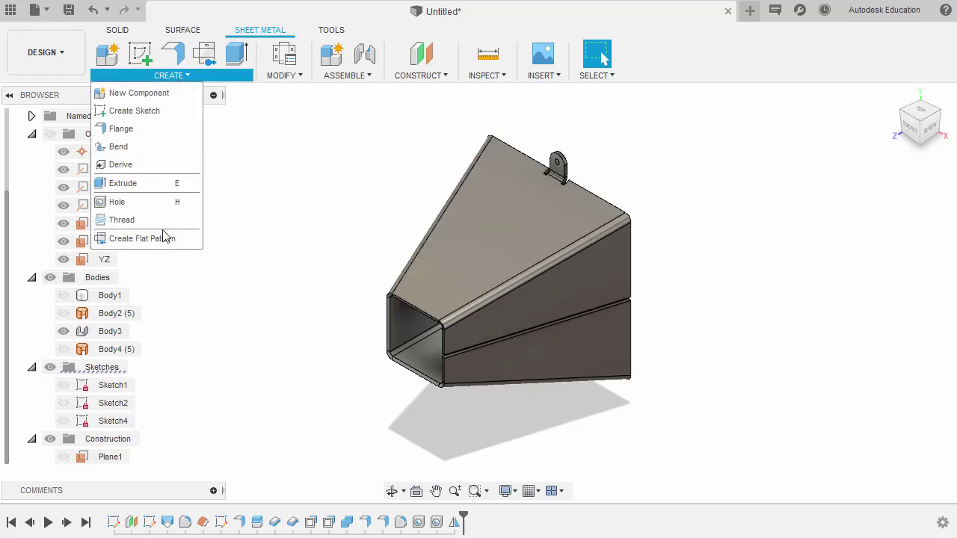
click(162, 238)
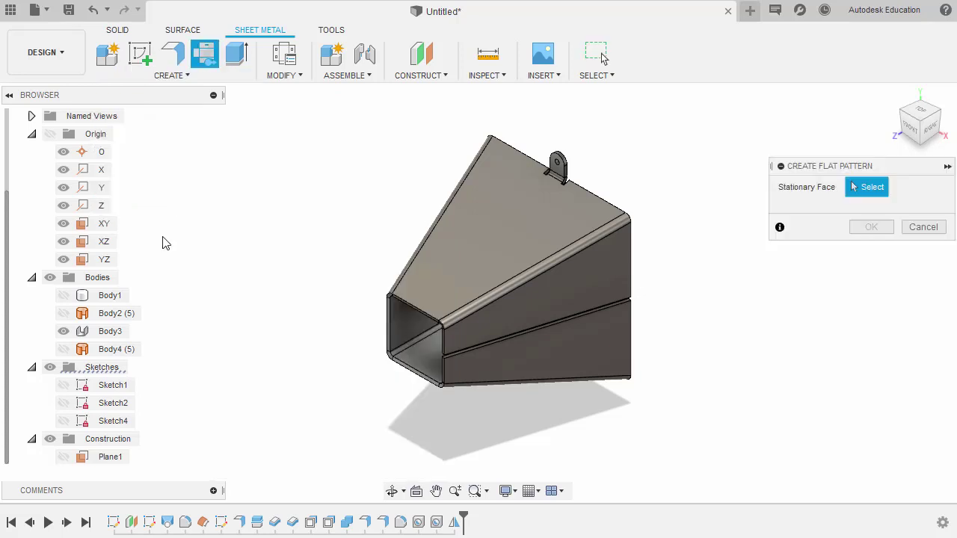
click(510, 215)
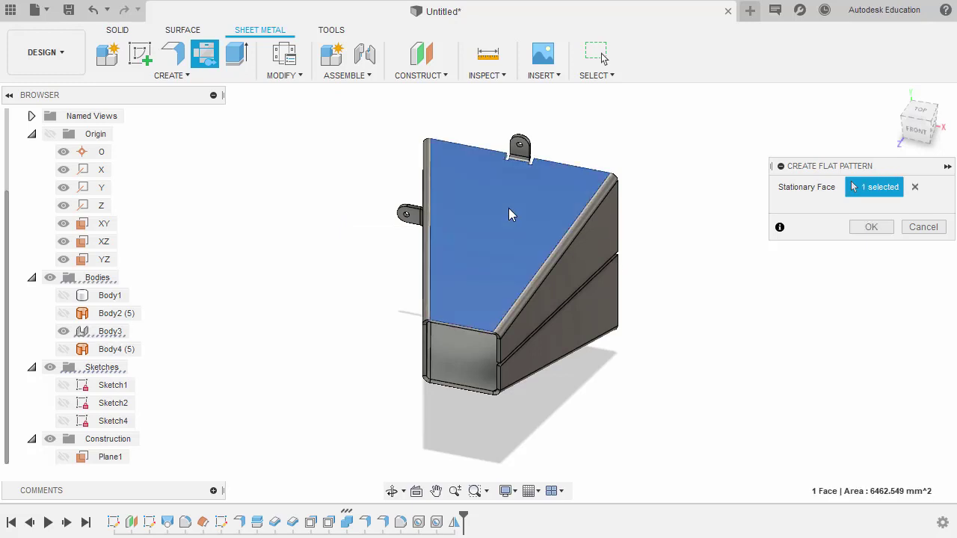
click(873, 228)
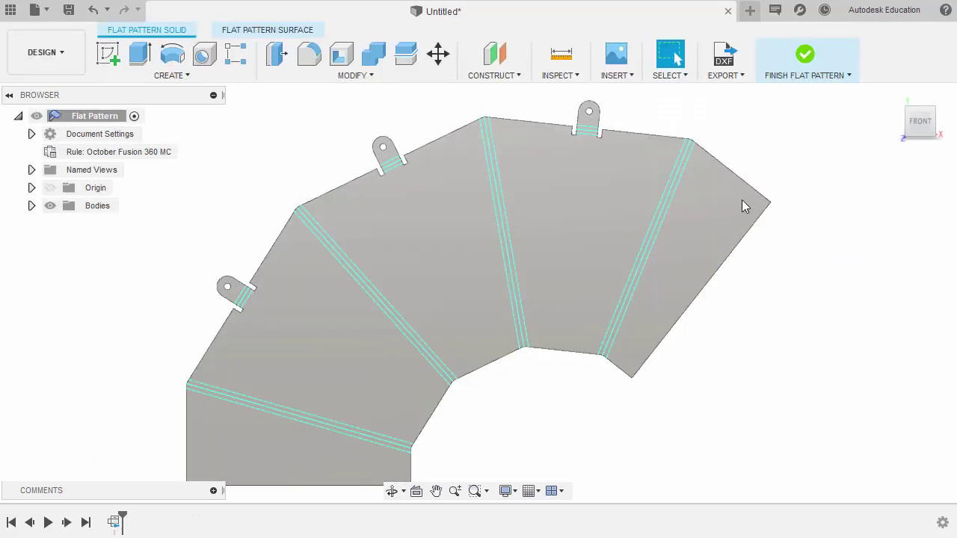
Finish the flat pattern and orbit the folded funnel to a top-front-right view
click(806, 57)
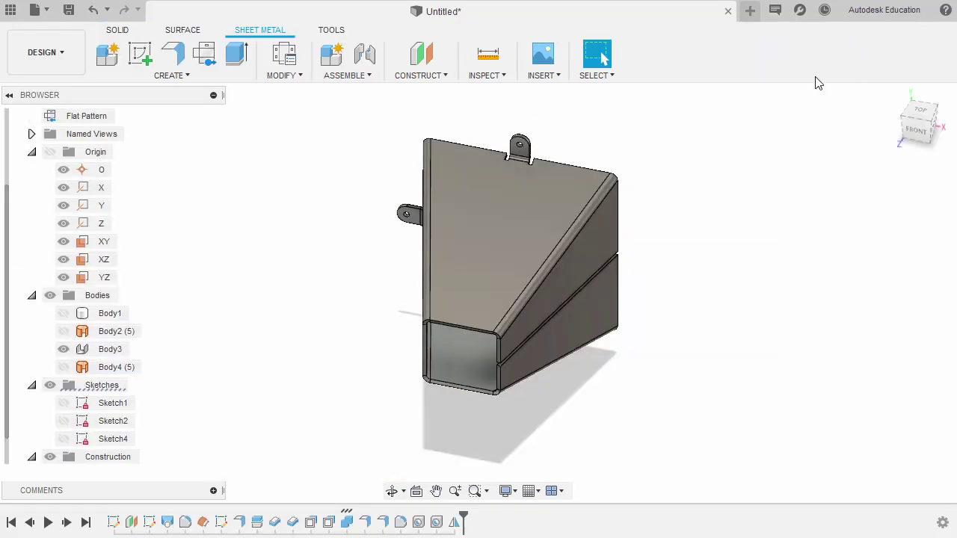
scroll(75, 214, up, 2)
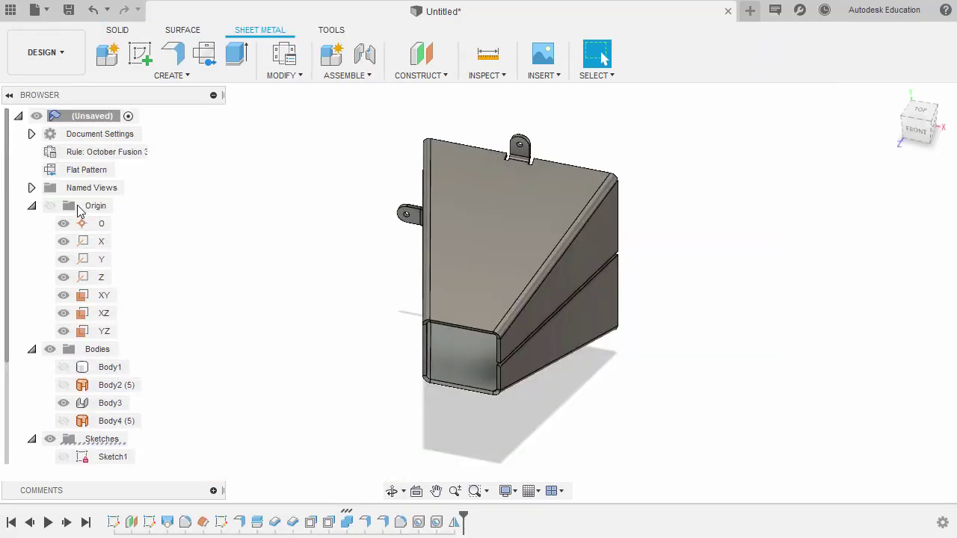
click(112, 170)
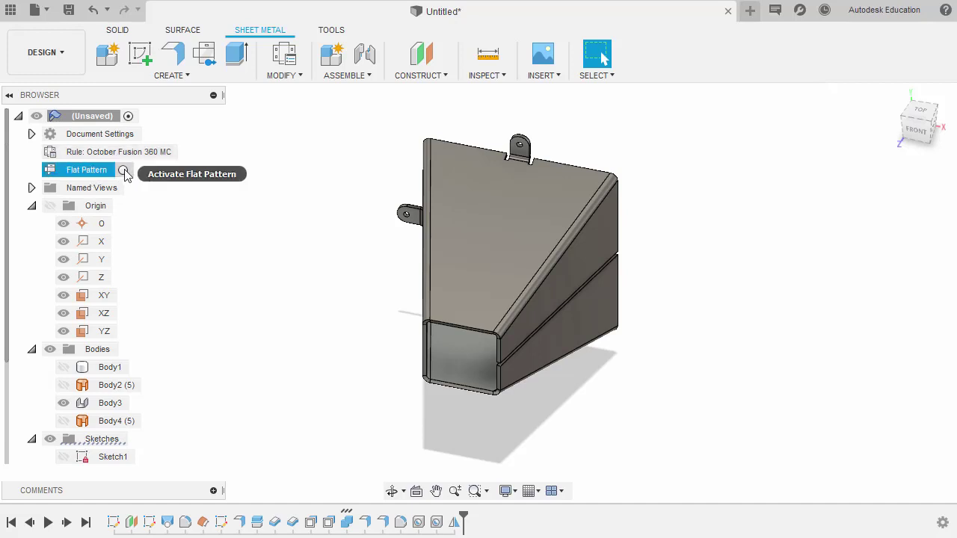
click(185, 251)
shift+middle_drag(299, 247, 719, 192)
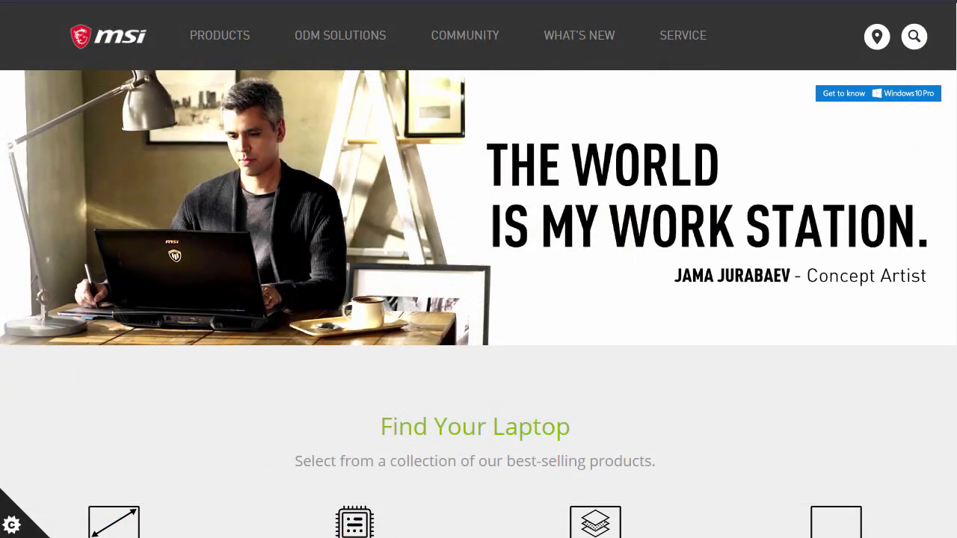
Scroll down the page to bring the Find Your Laptop filter lists into view
scroll(906, 370, down, 6)
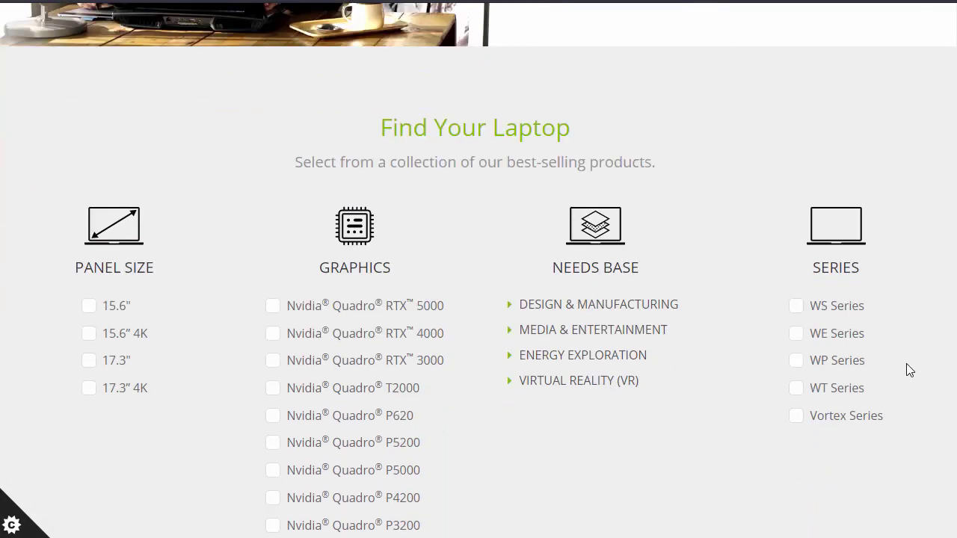
scroll(908, 365, down, 8)
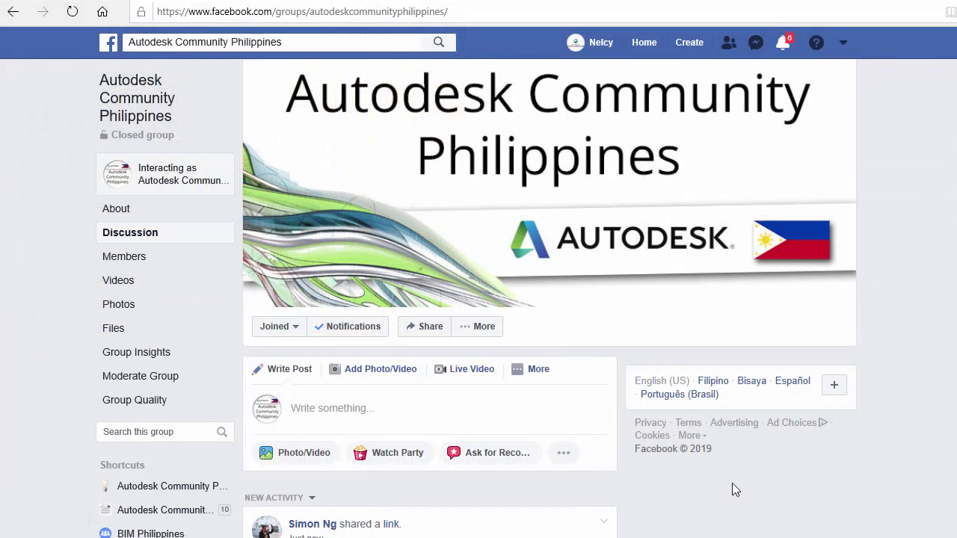
scroll(733, 485, down, 2)
scroll(734, 483, down, 12)
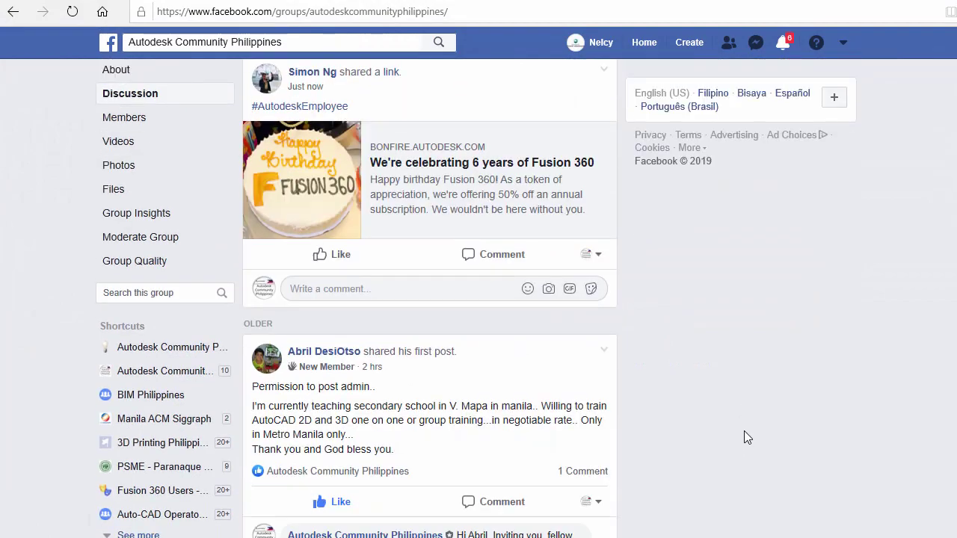